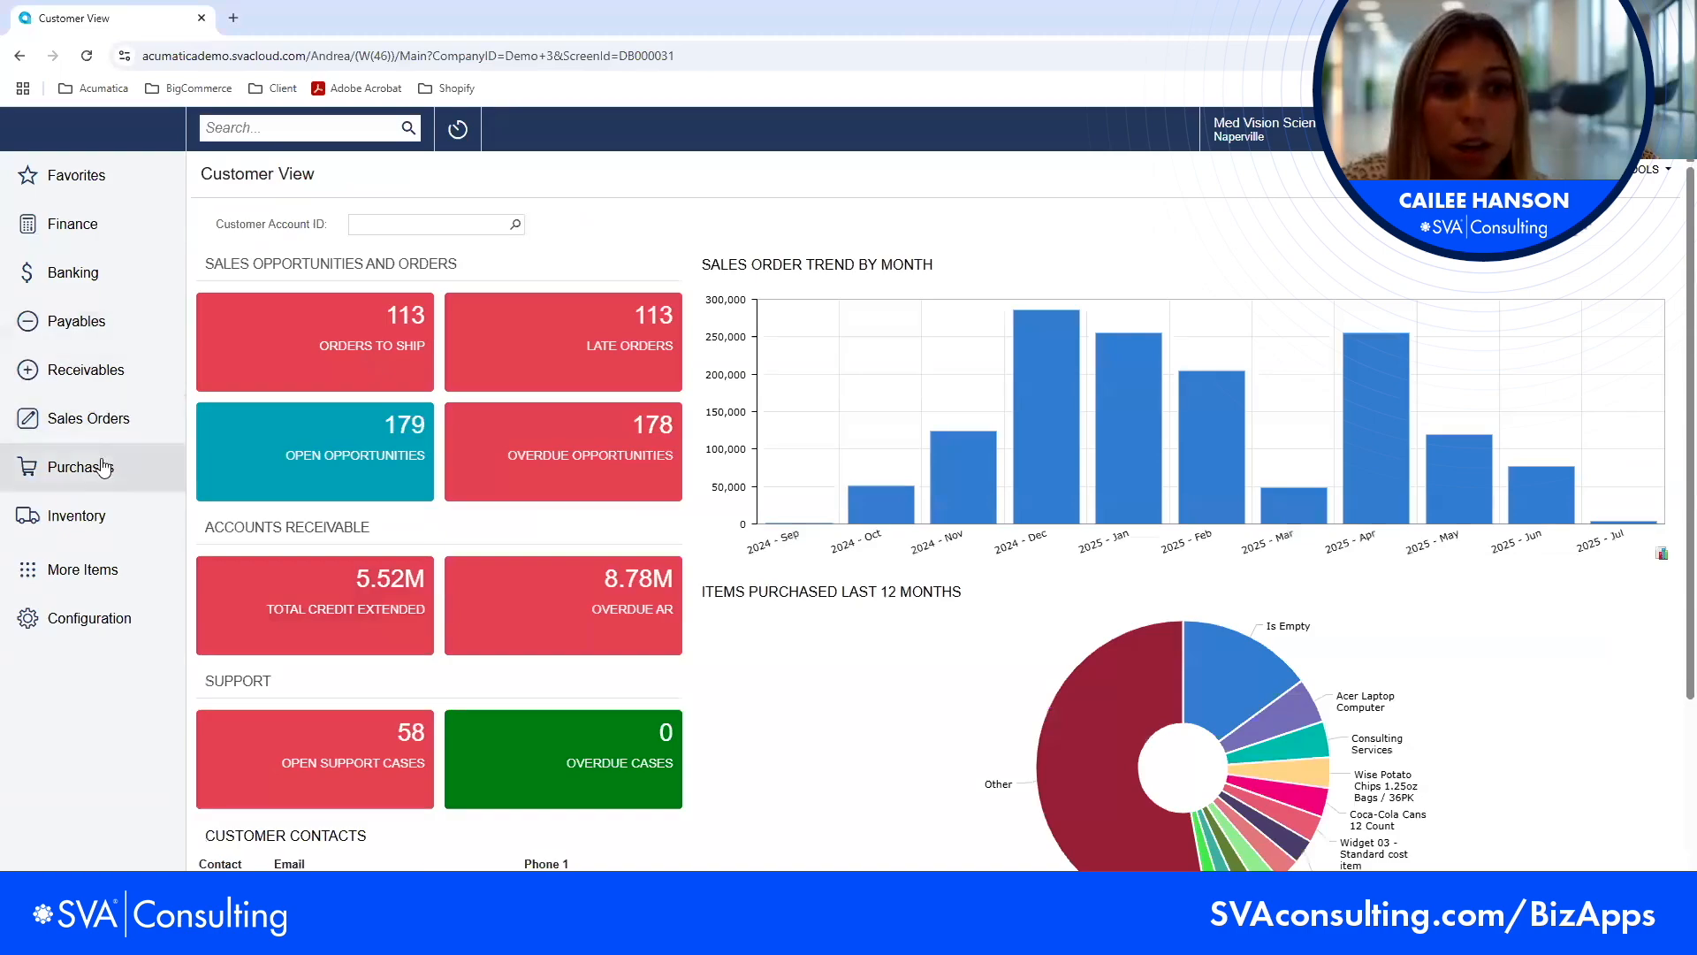
- Create a new Normal purchase order for the vendor Alta Ace
click(300, 398)
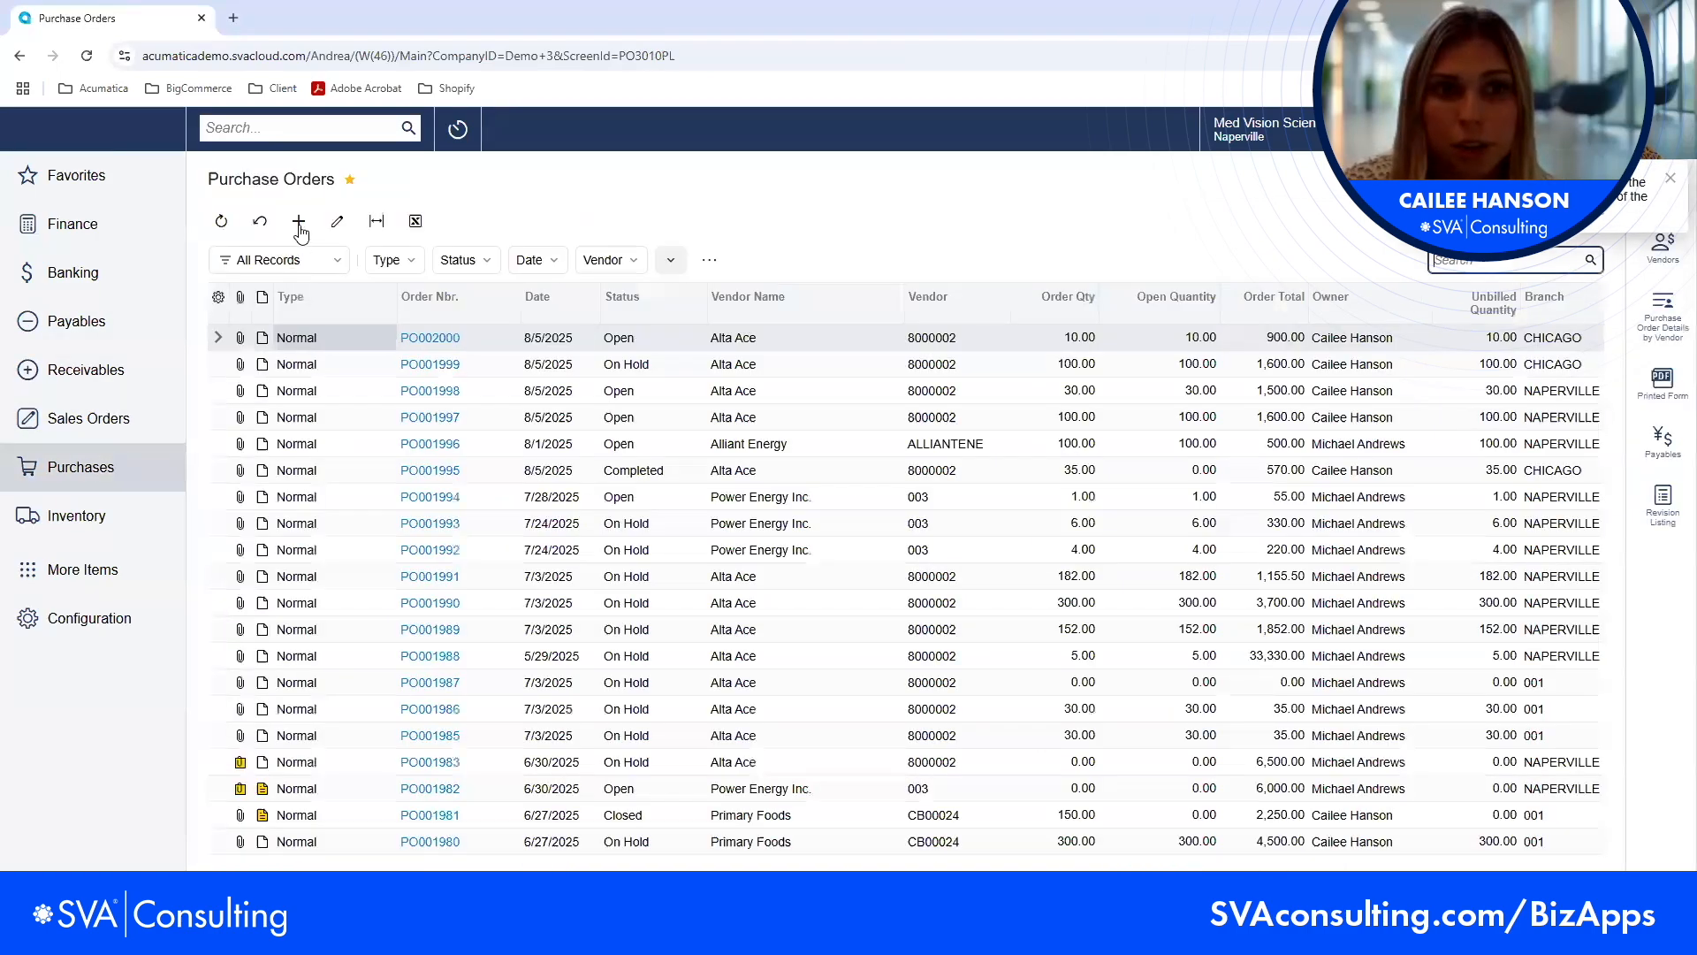
click(299, 222)
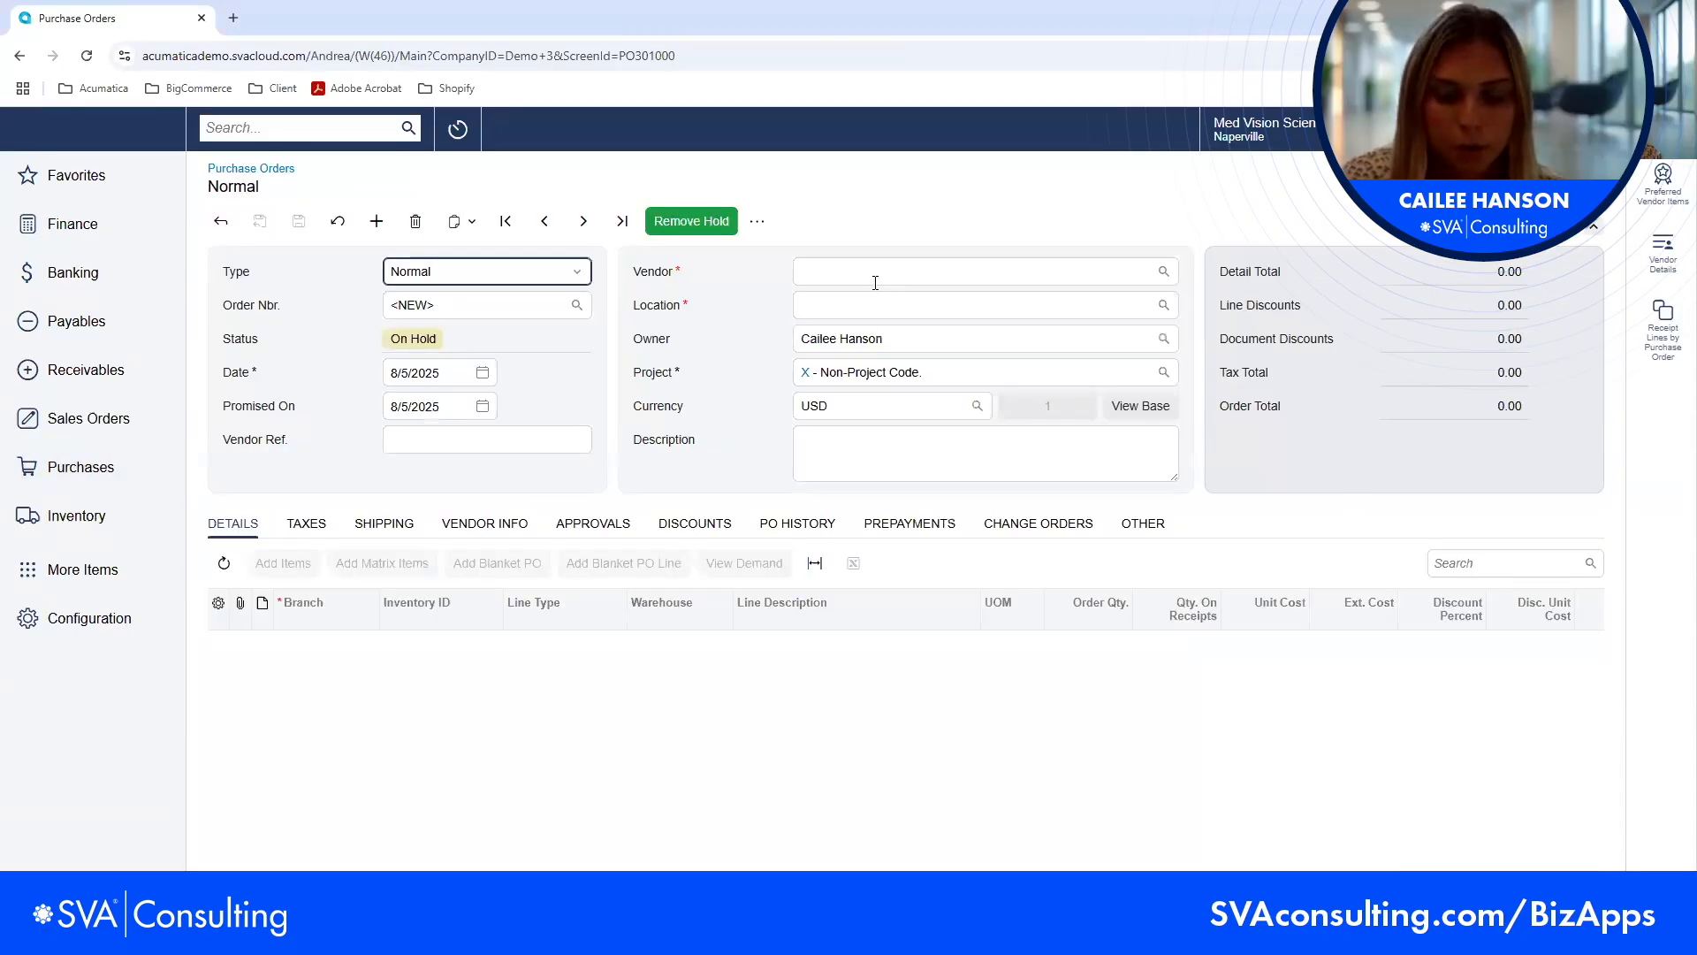
click(875, 283)
text(a)
click(837, 303)
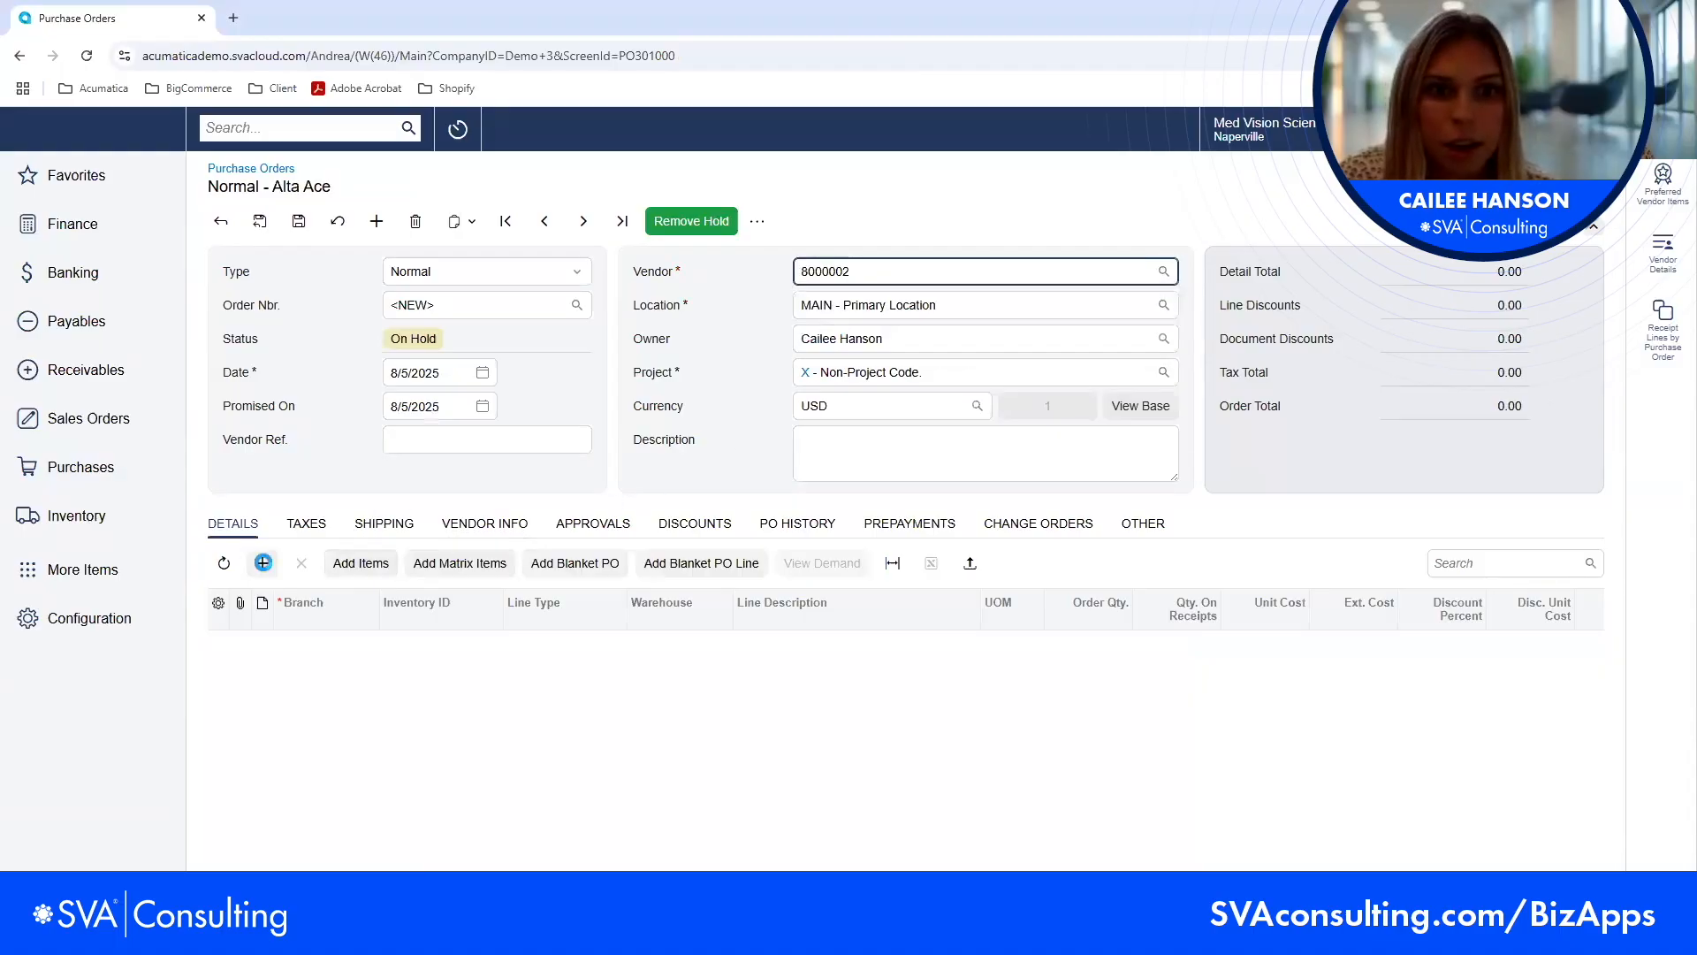
- Add a line for Purell Hand Sanitizing Wipes 1200 Count with an order quantity of 100
click(262, 564)
click(486, 645)
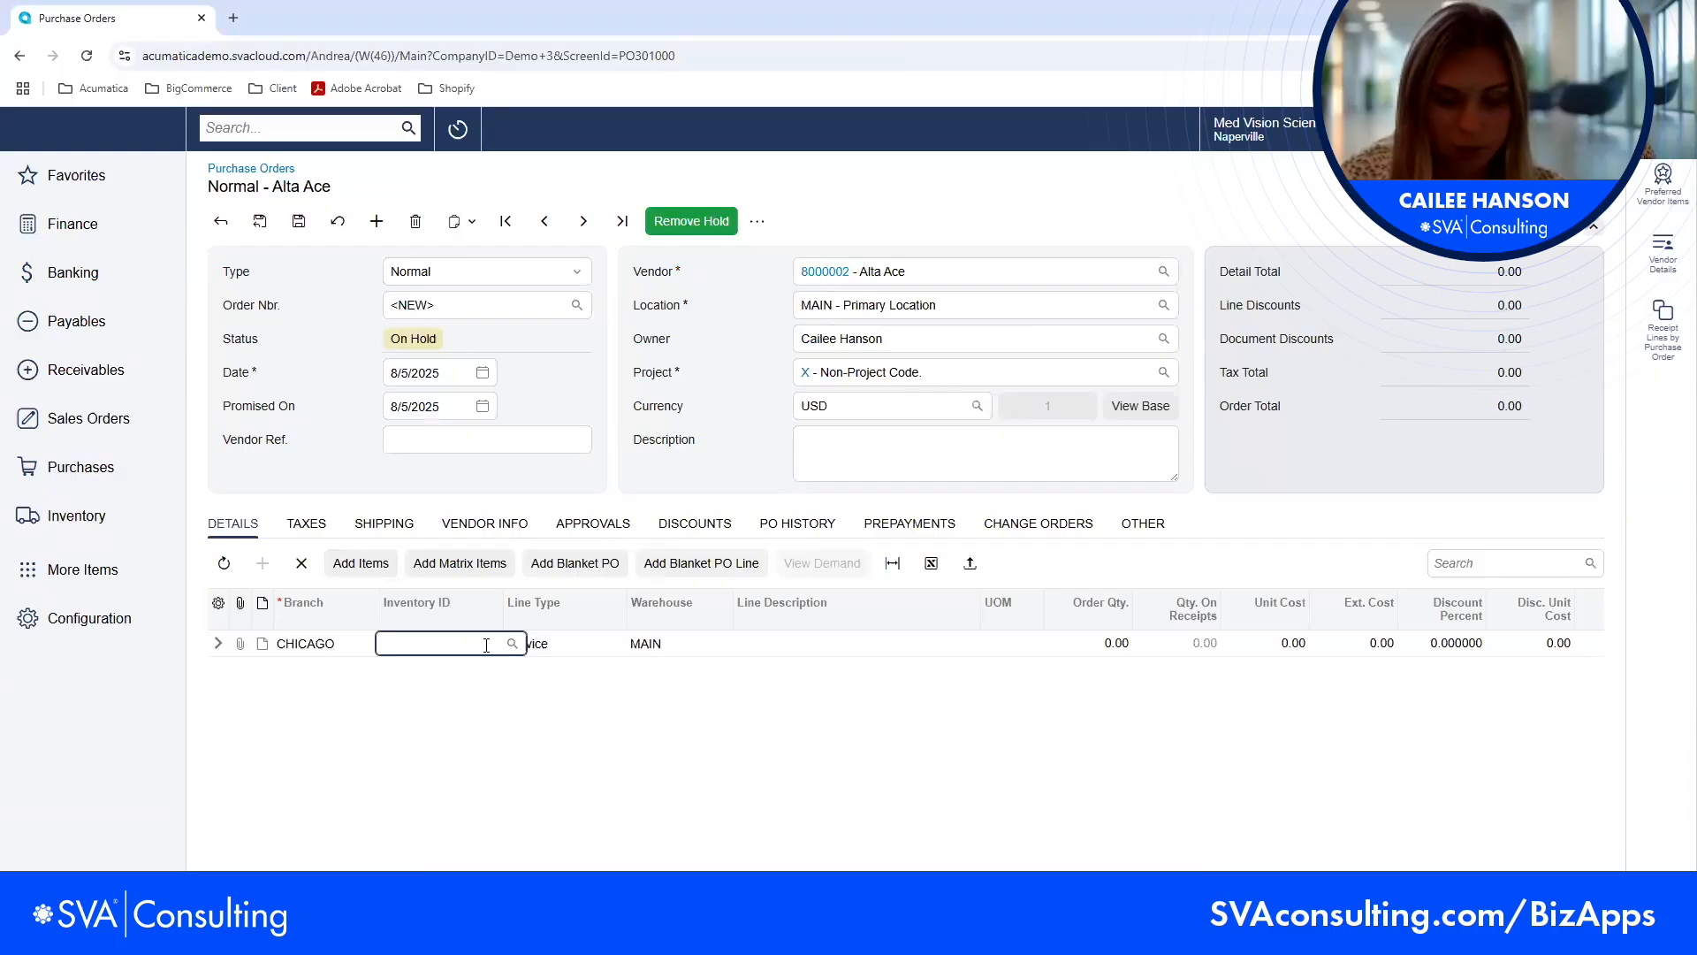
click(511, 643)
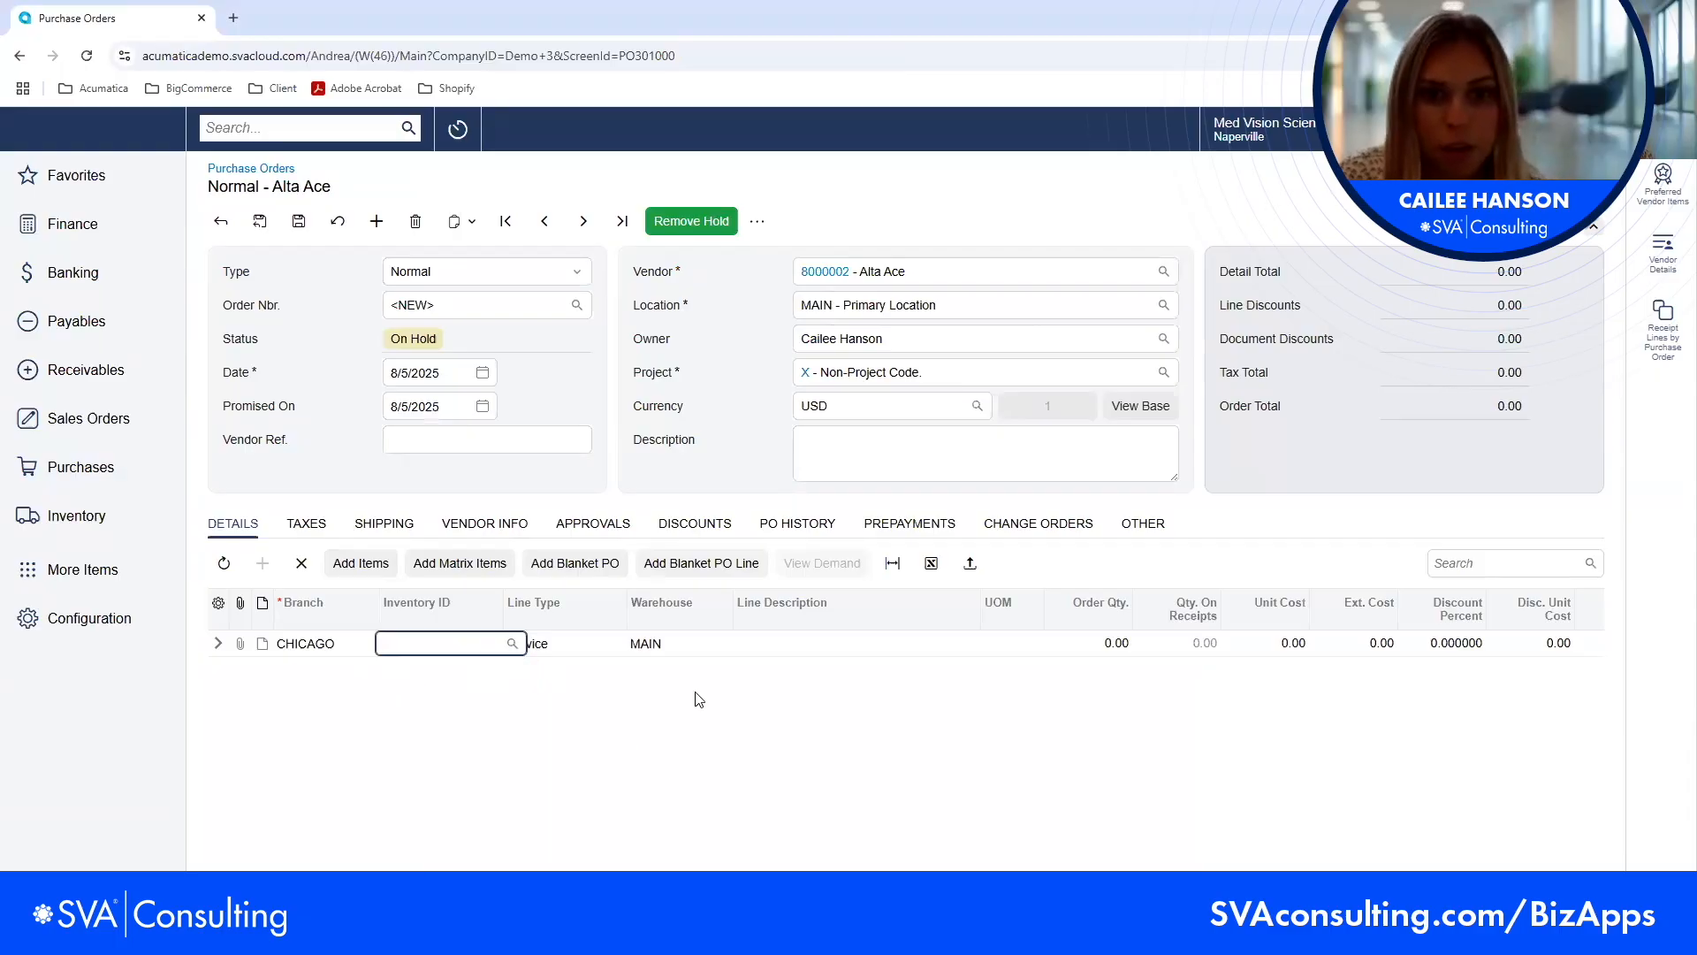
click(1005, 598)
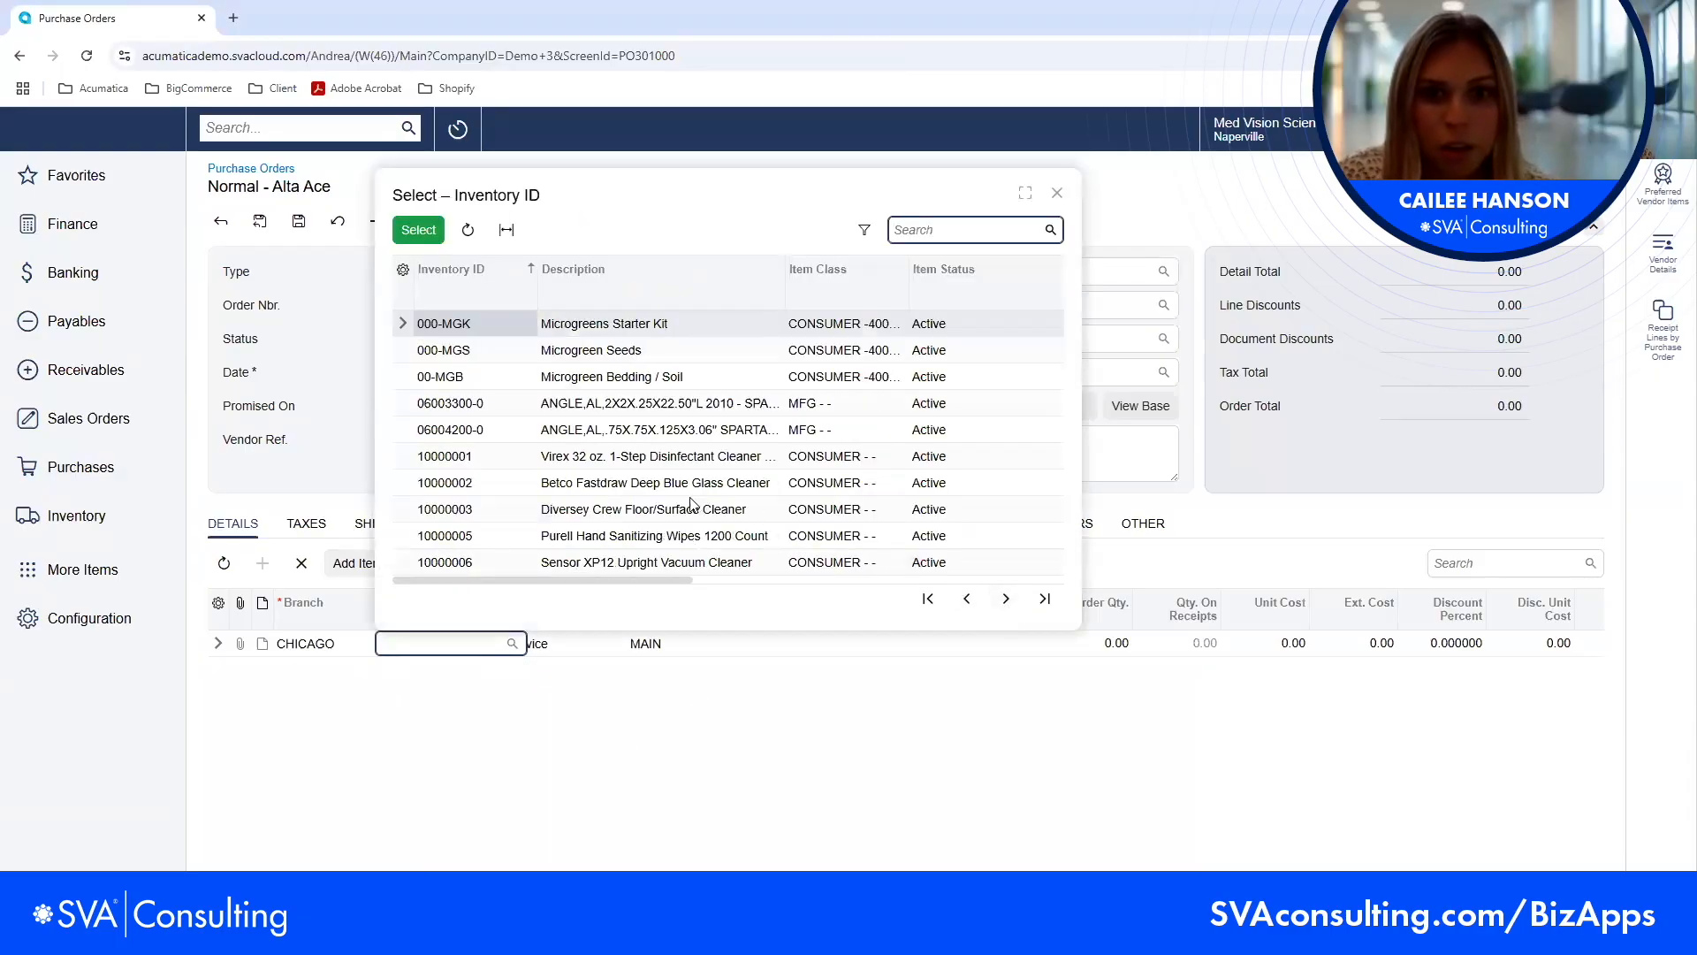
double_click(638, 535)
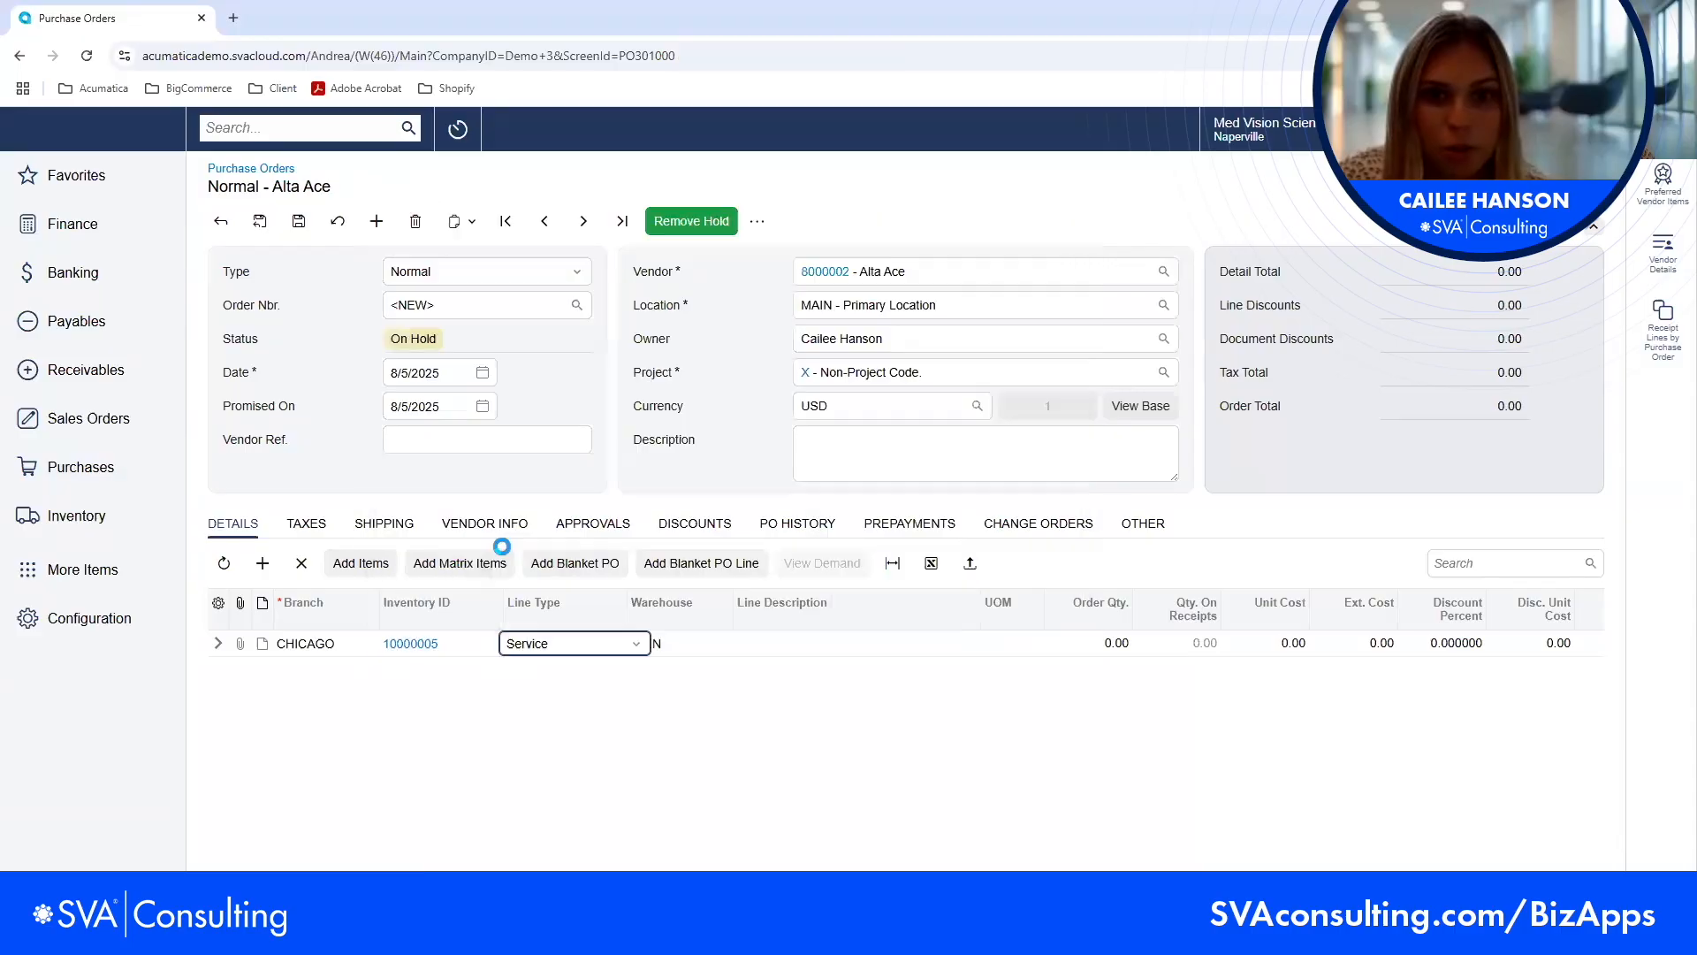
click(1096, 645)
text(100)
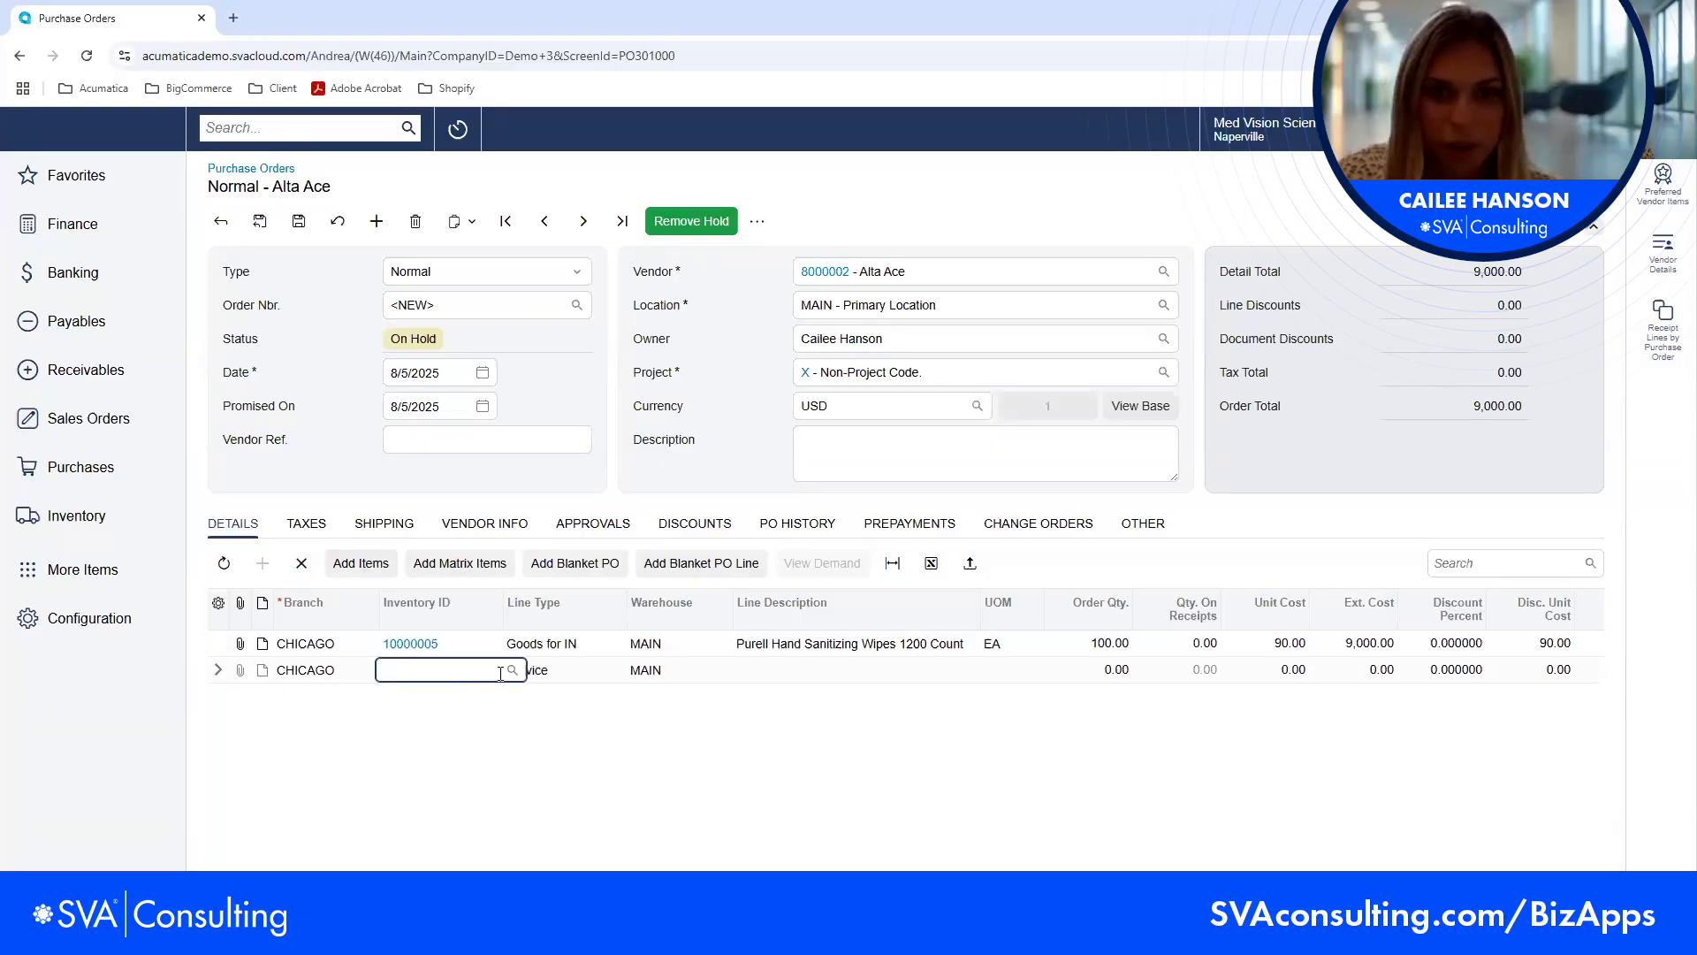
- Add a second line for Diversey Crew Floor/Surface Cleaner with an order quantity of 50
click(512, 670)
click(1005, 626)
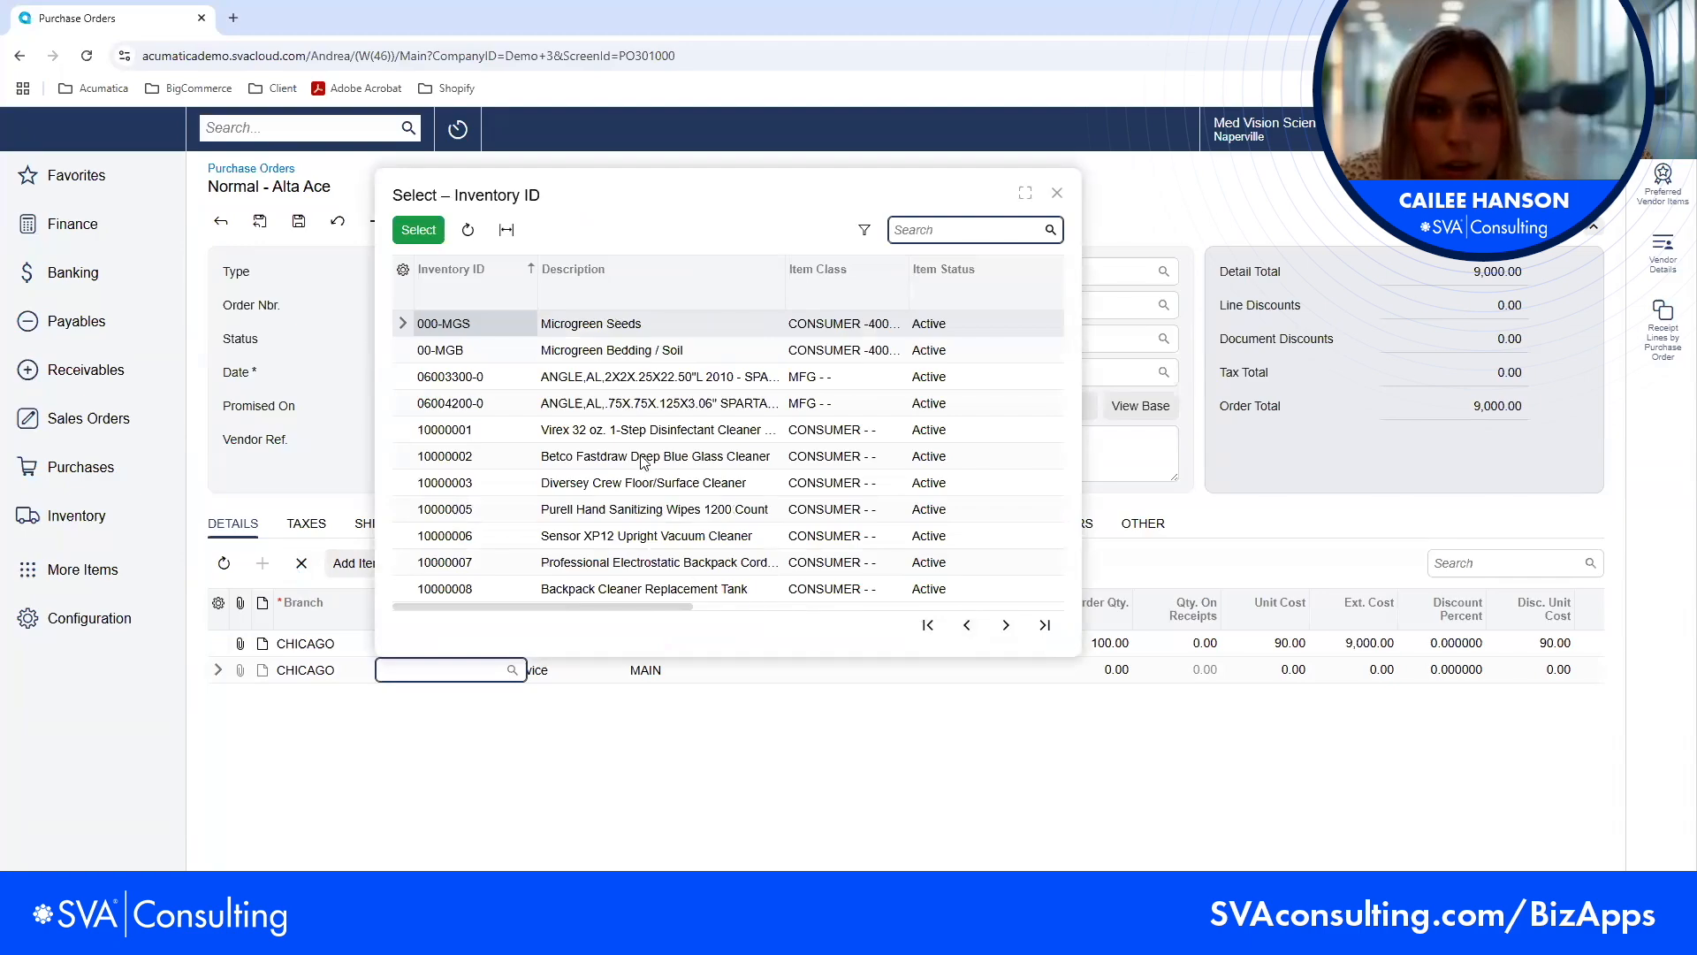
double_click(644, 484)
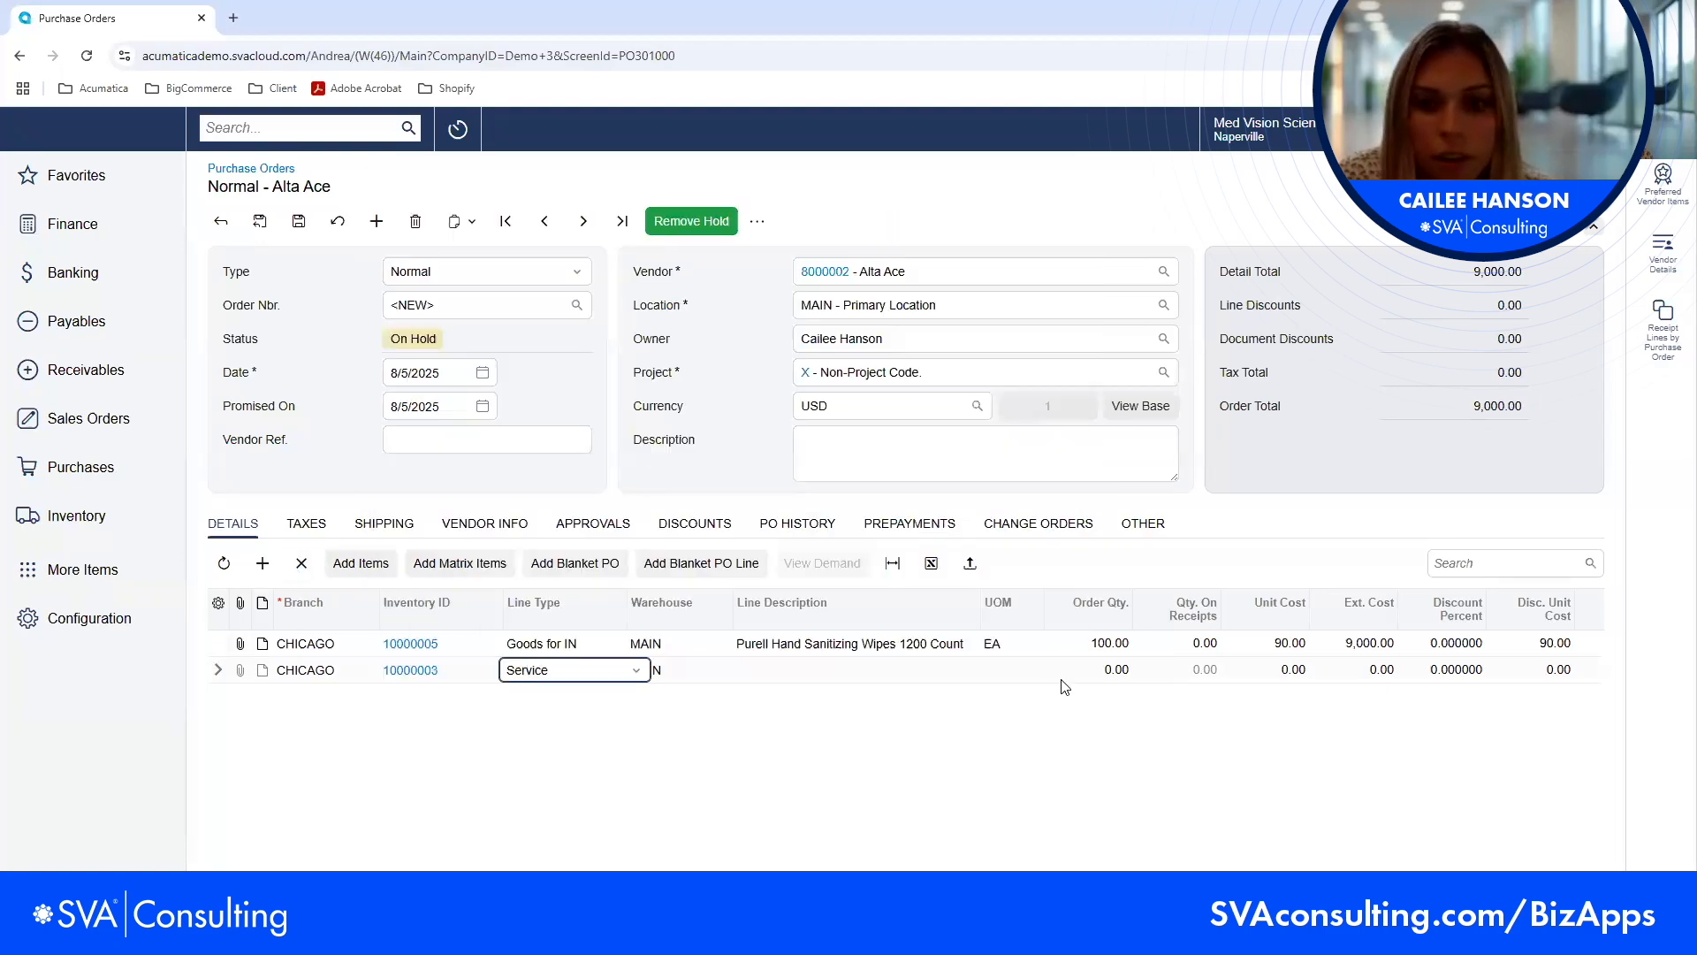
click(1108, 672)
text(50)
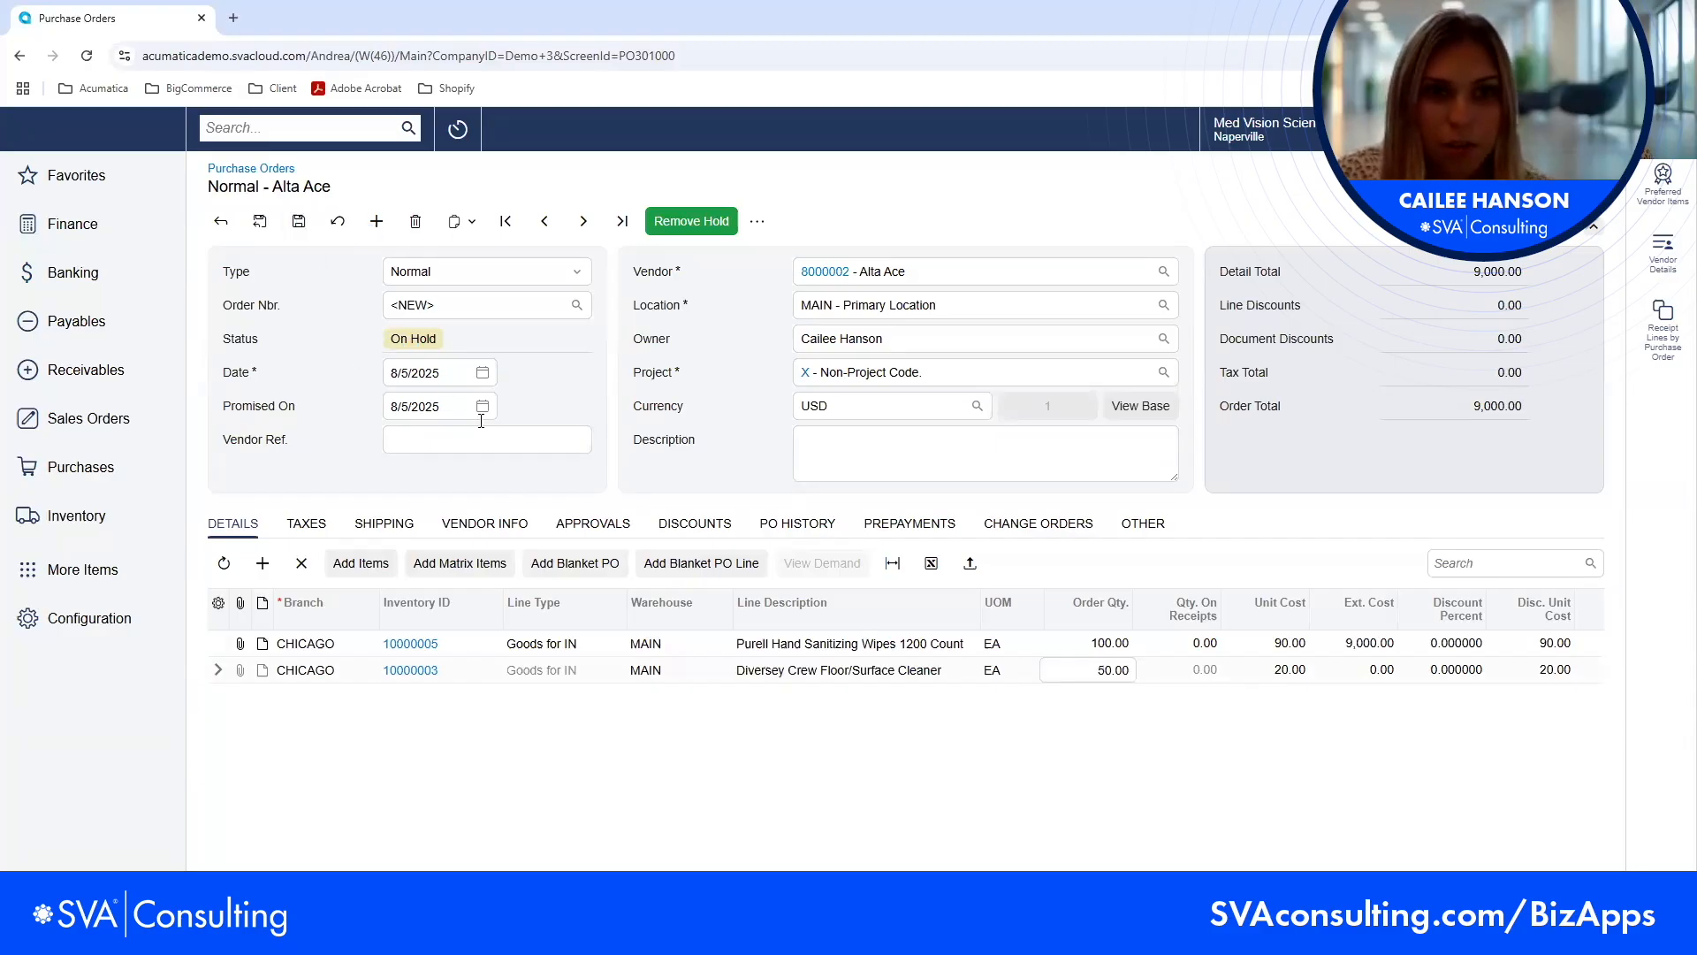
- Take the purchase order off hold and check its approvals
click(680, 250)
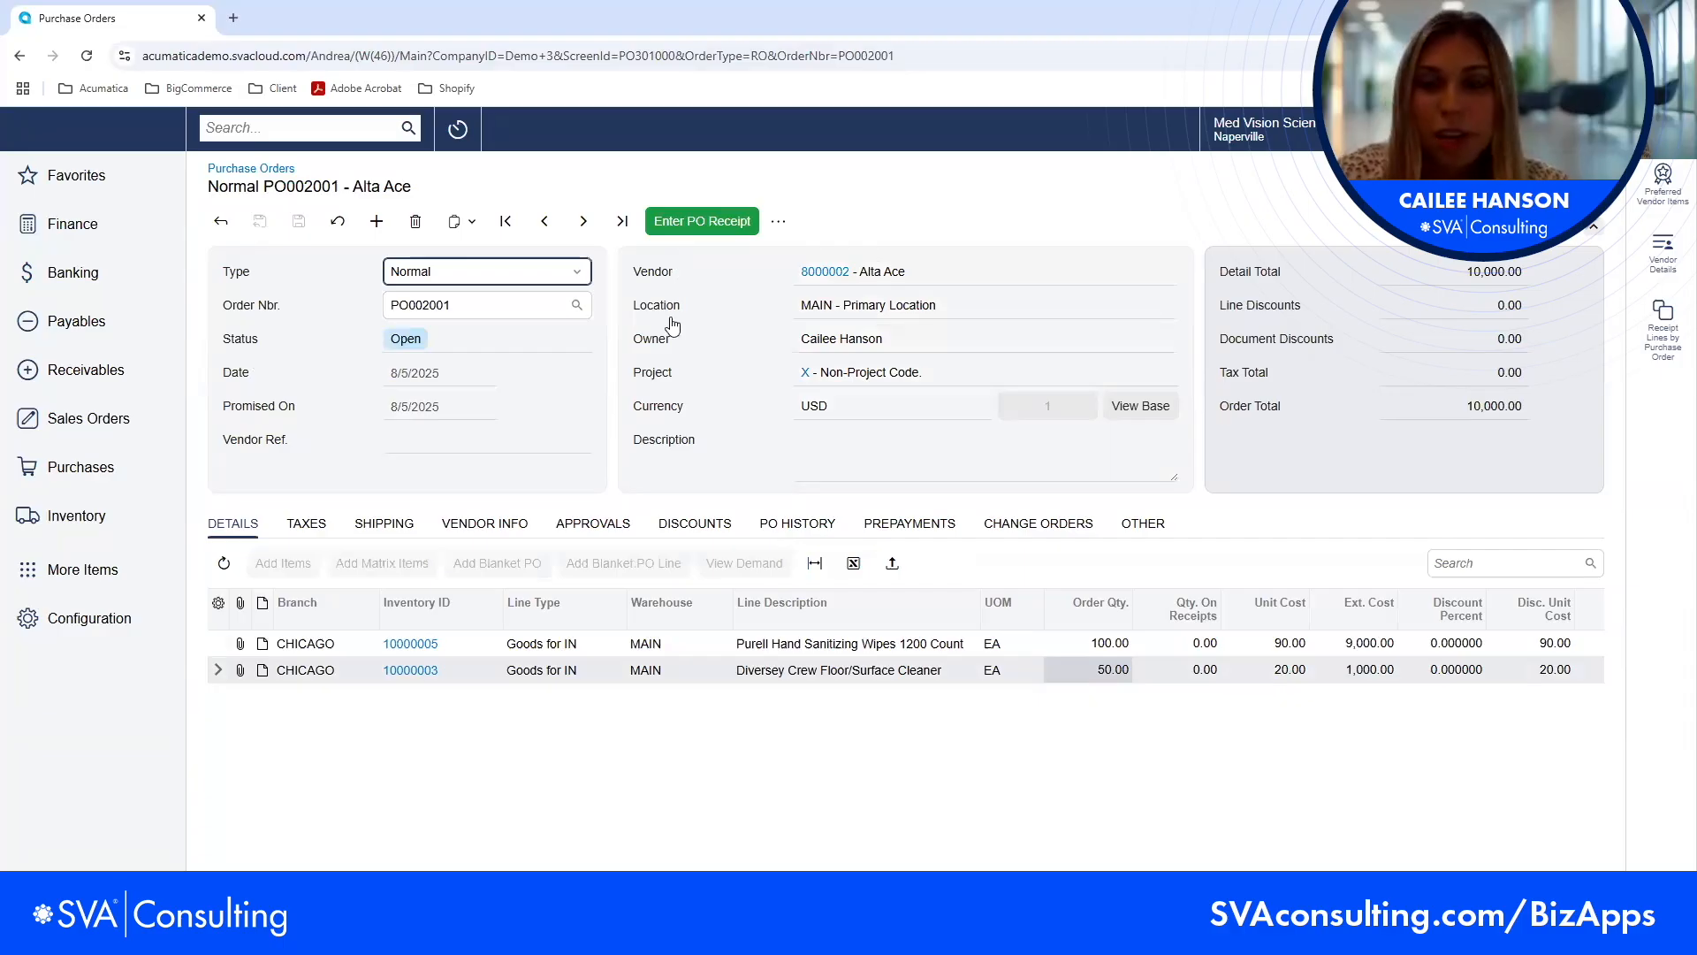
click(594, 525)
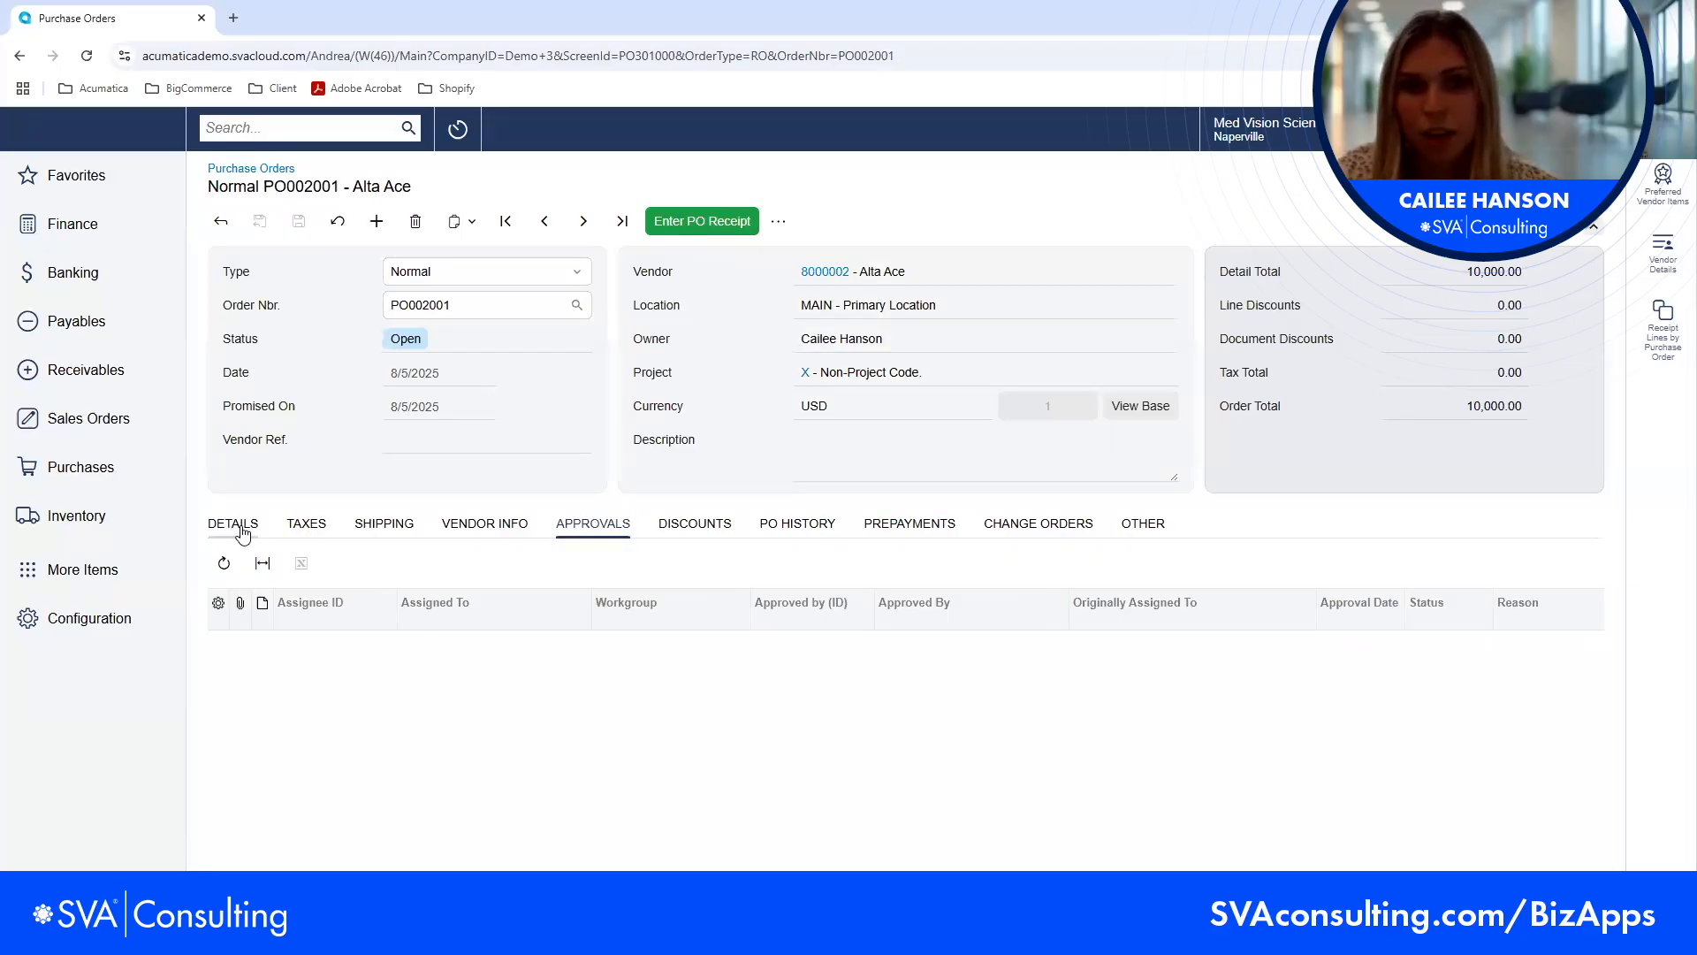
click(235, 524)
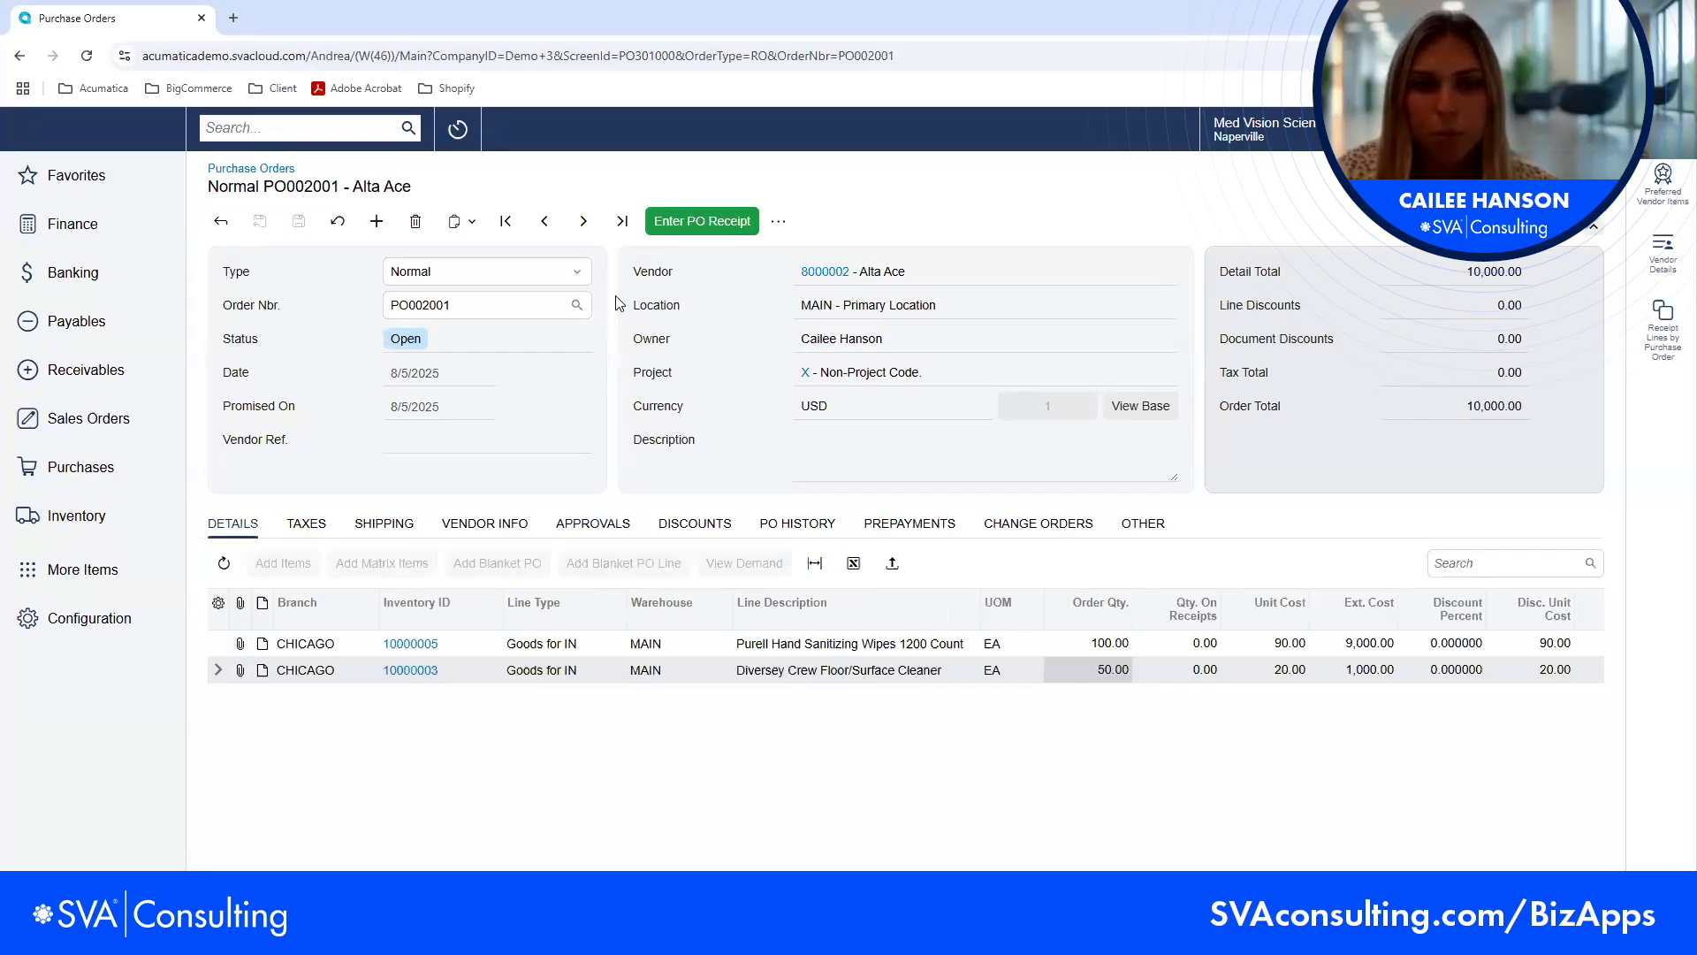
- Create a prepayment request from the Alta Ace purchase order and save it
click(778, 222)
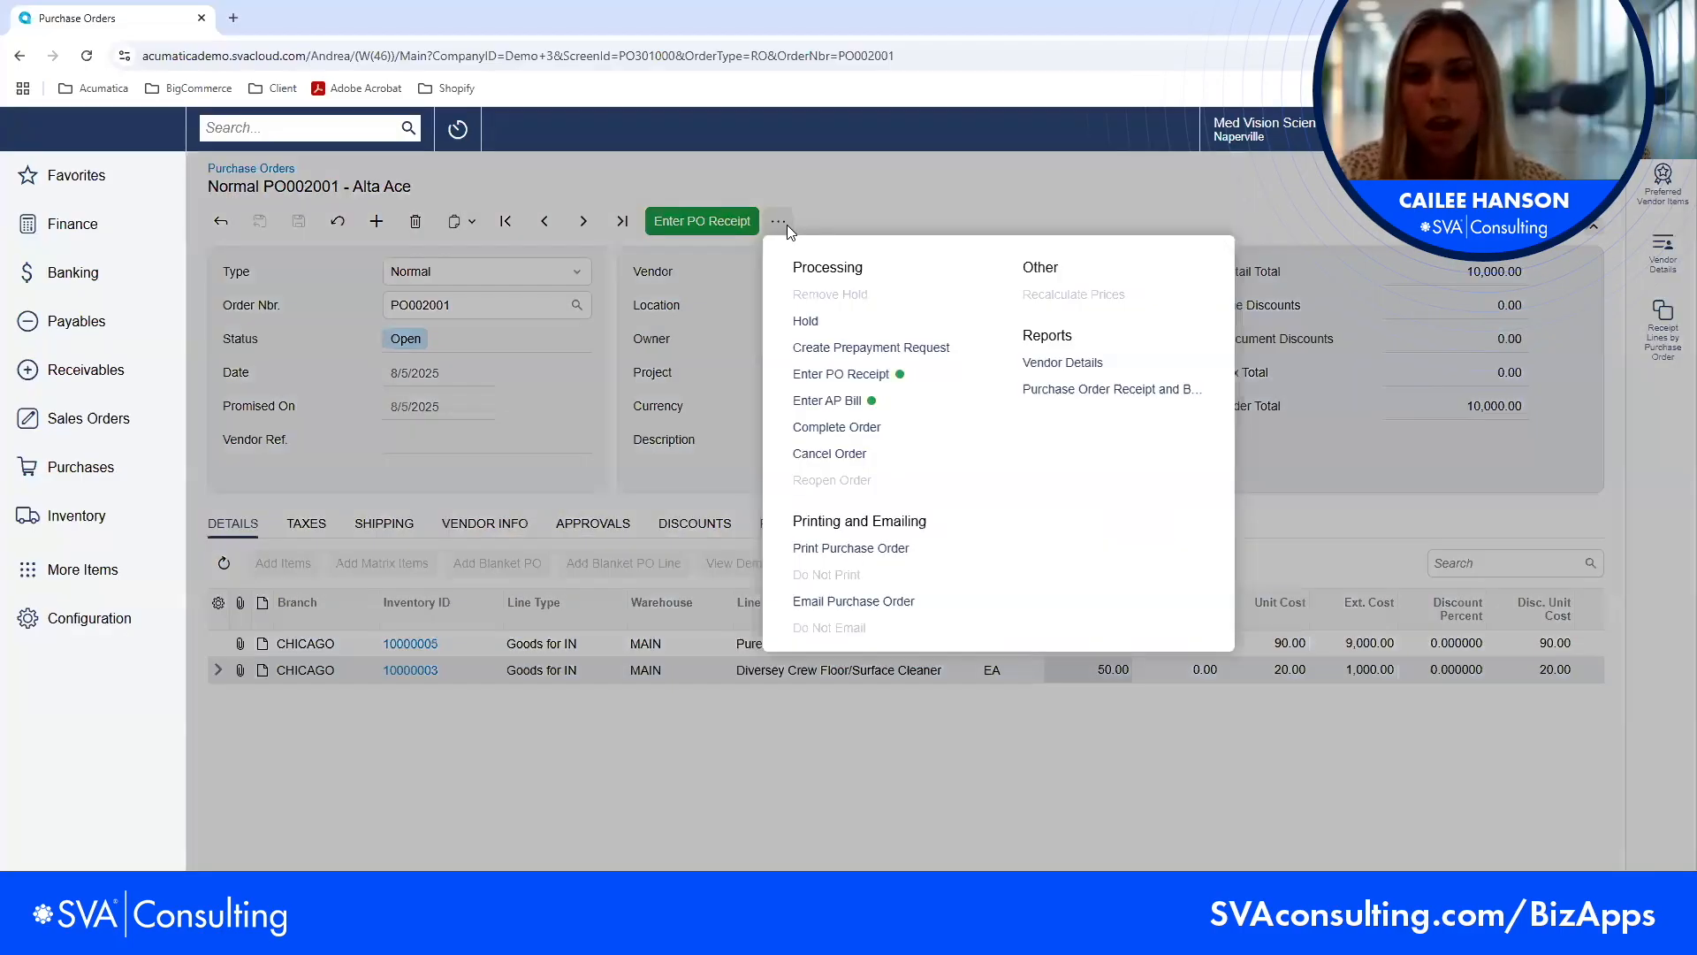
click(858, 350)
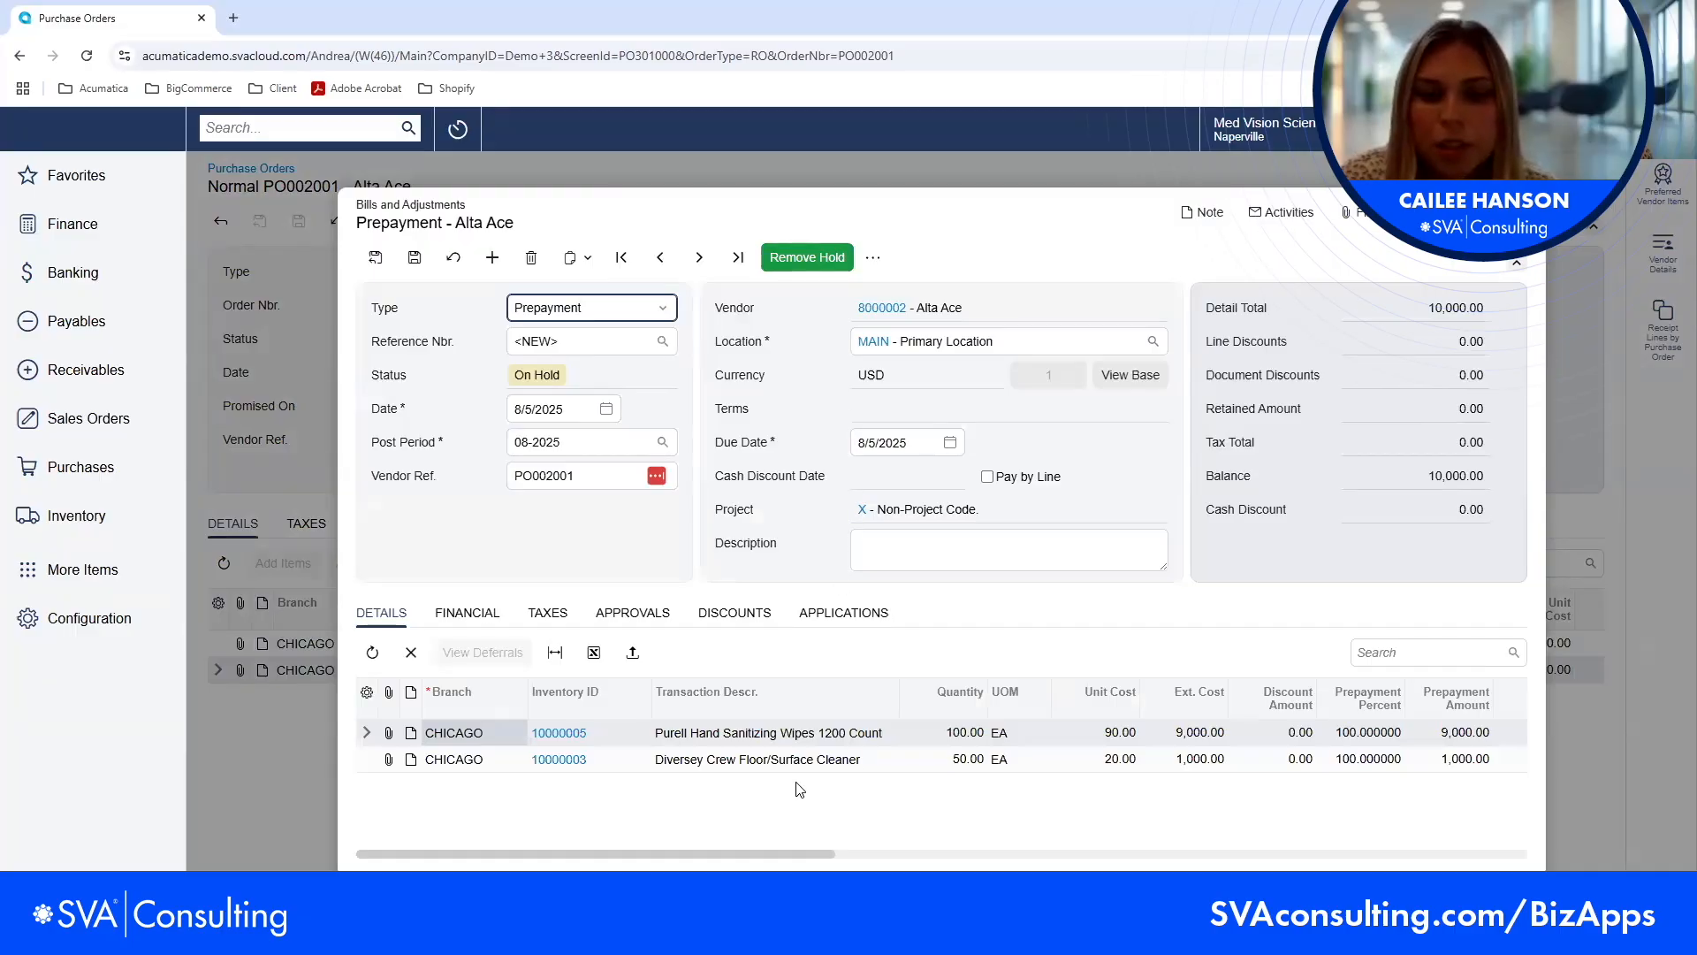
click(1111, 739)
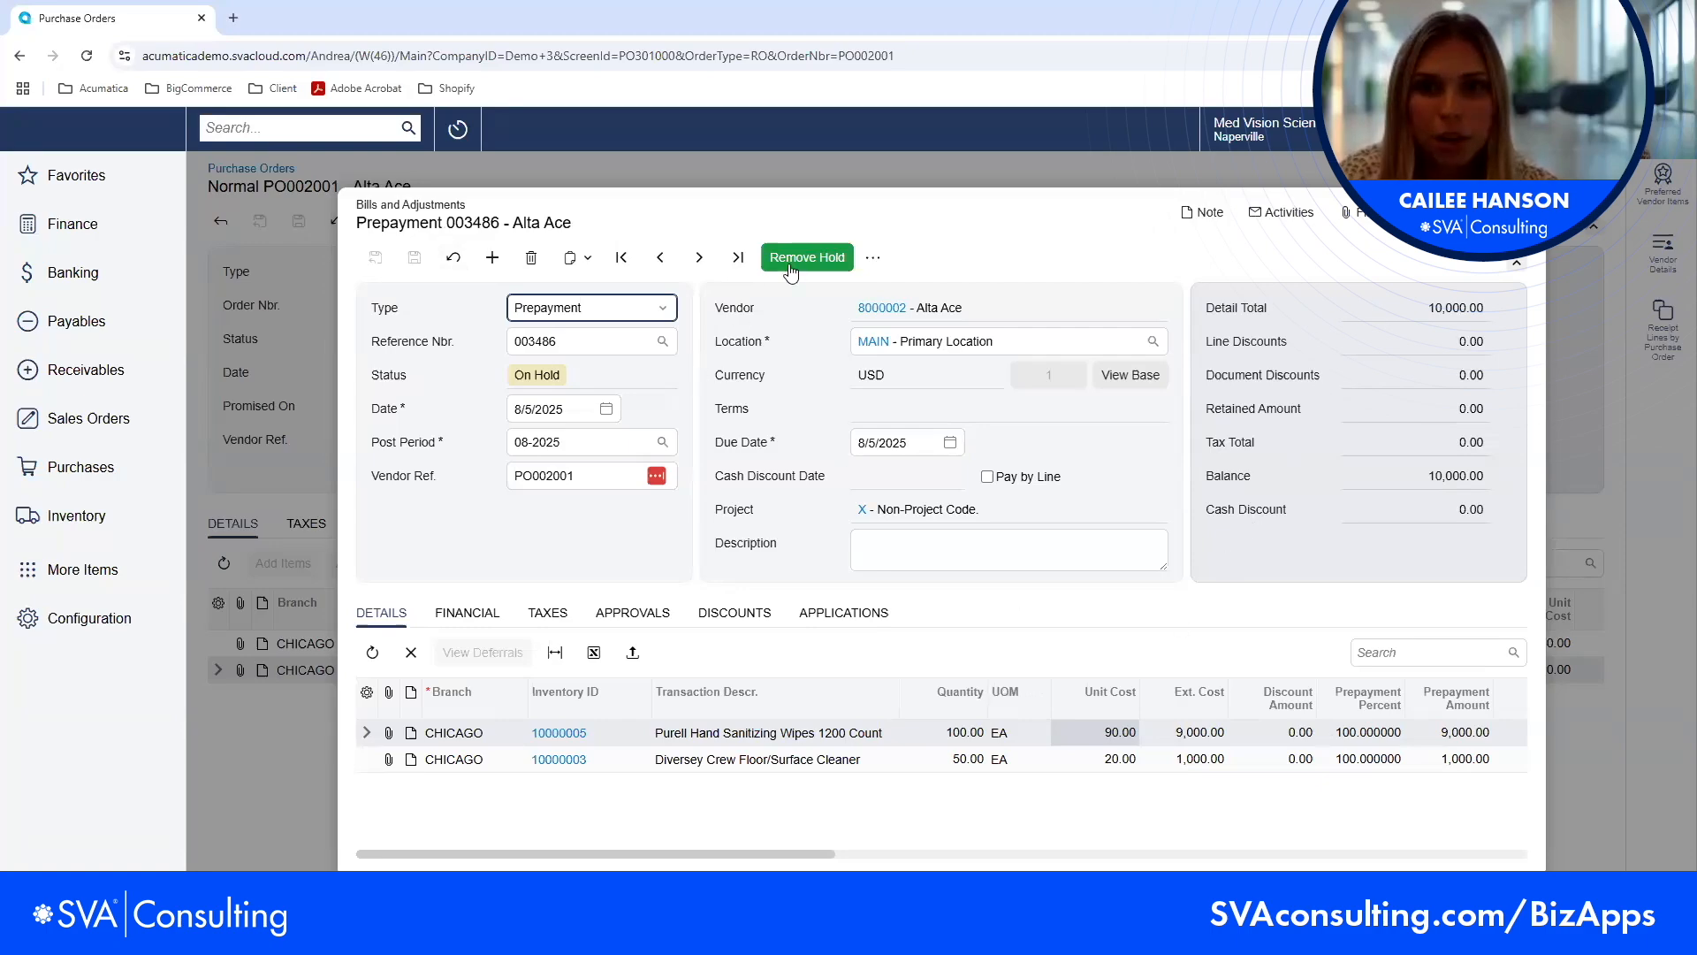
- Remove the hold from the prepayment, release it, and review its financial details
click(820, 257)
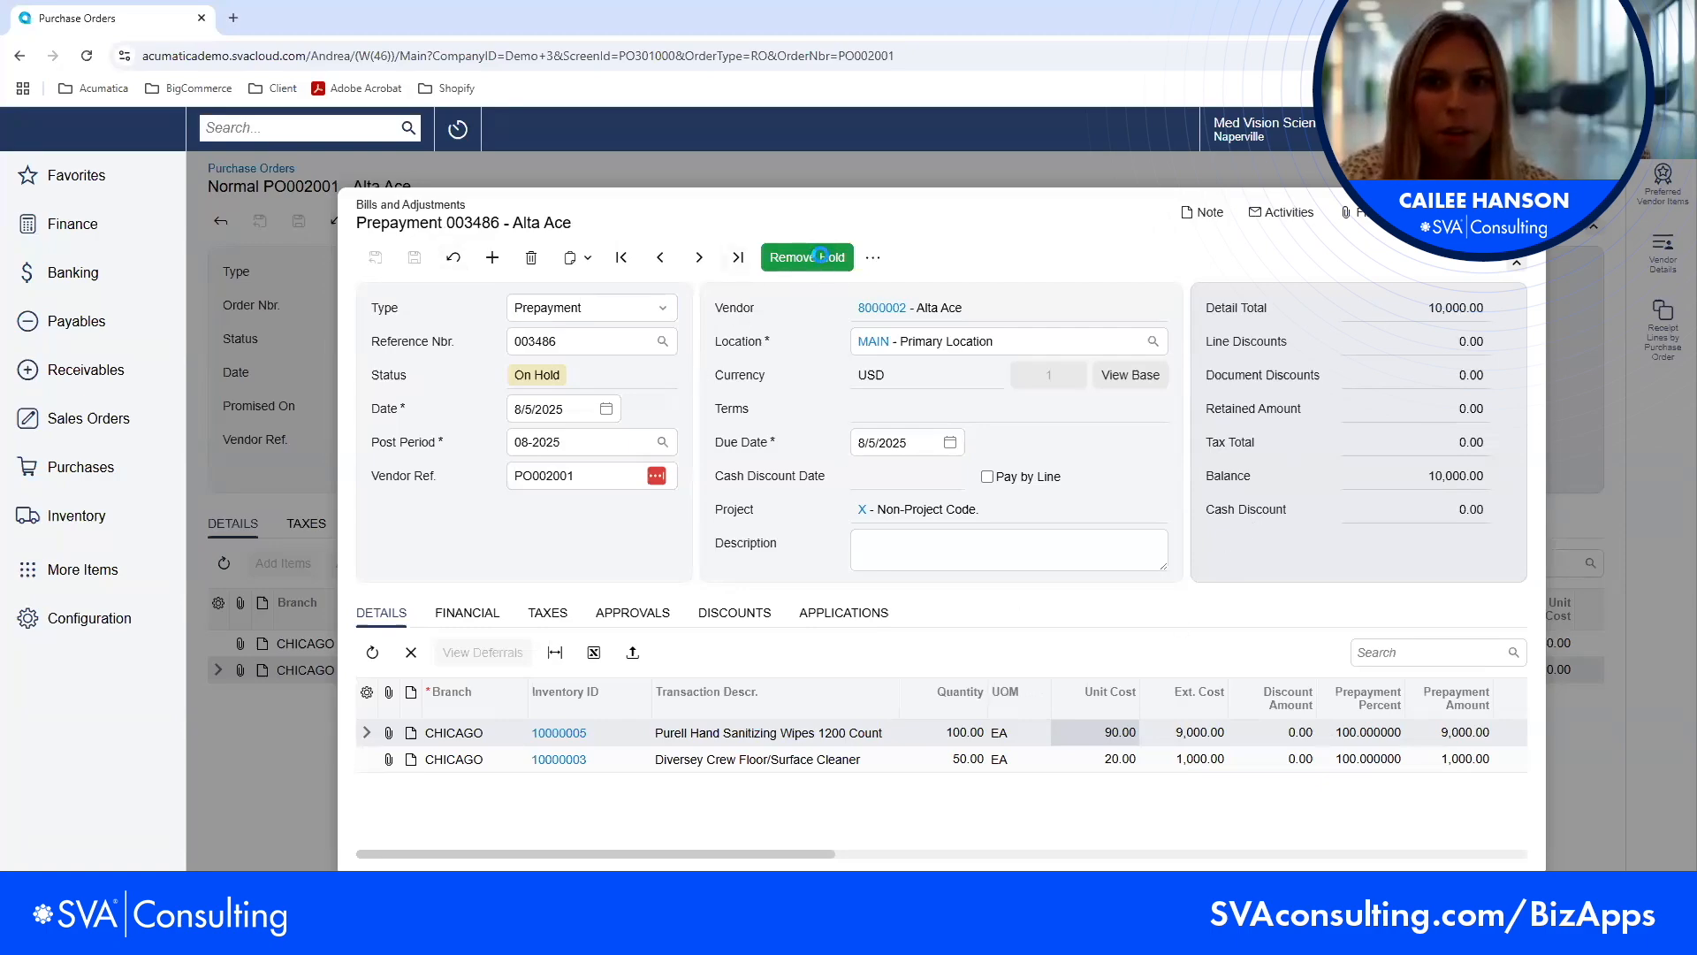
click(791, 257)
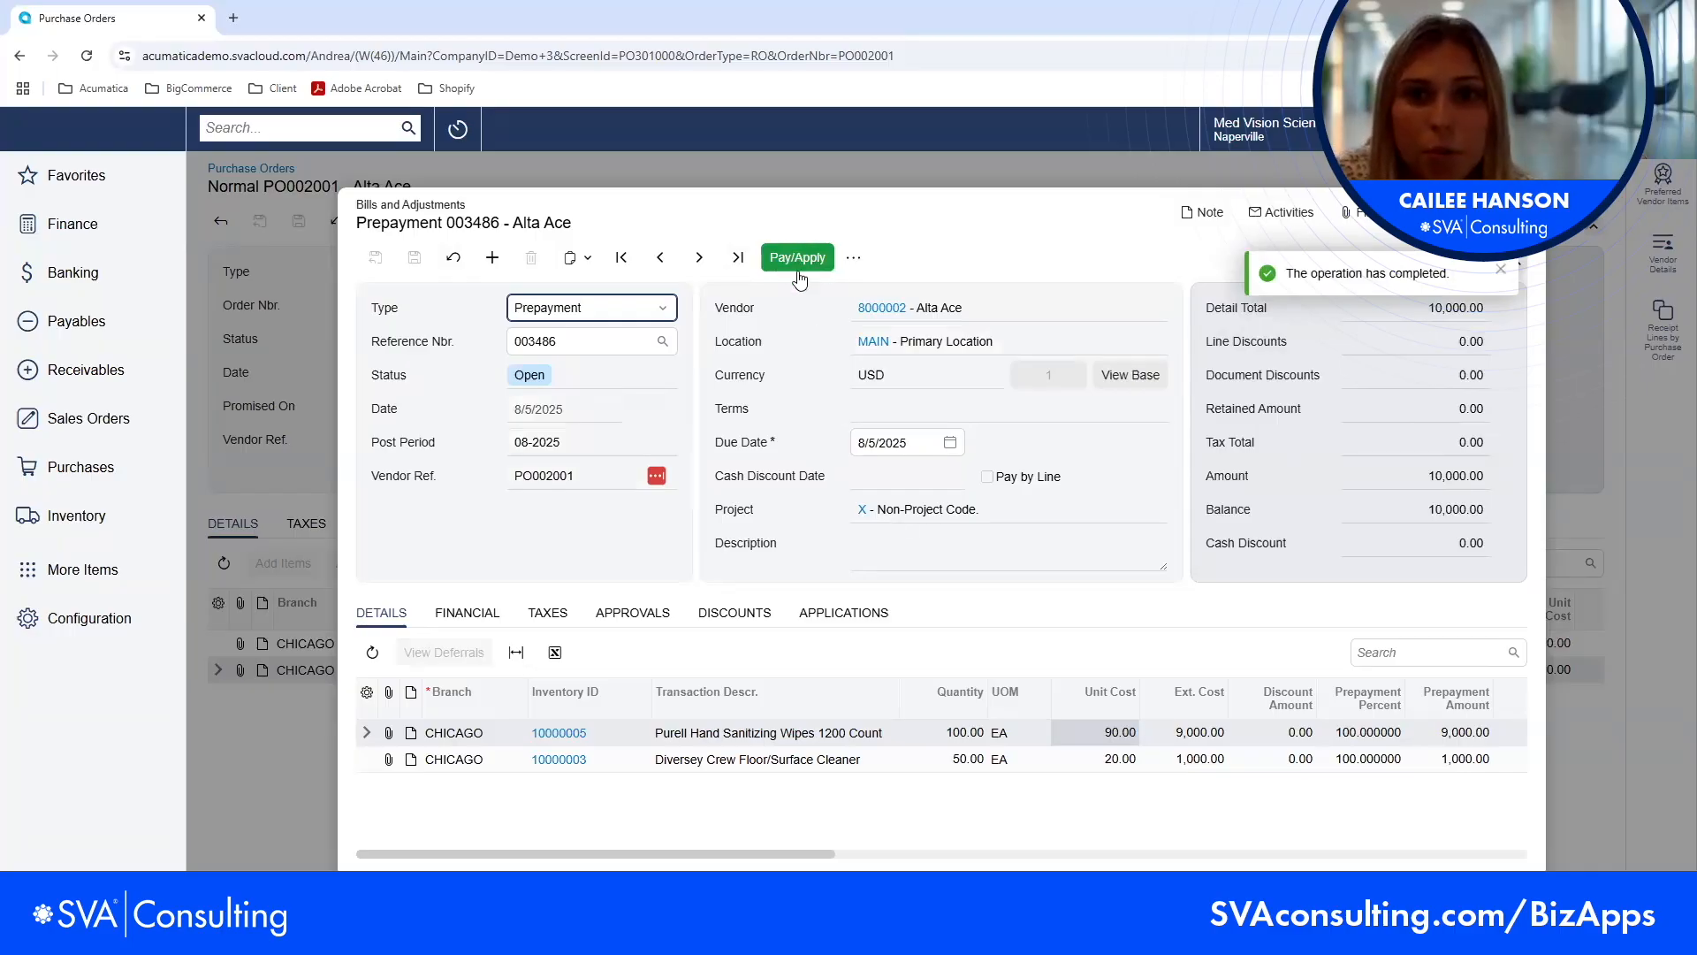
click(474, 611)
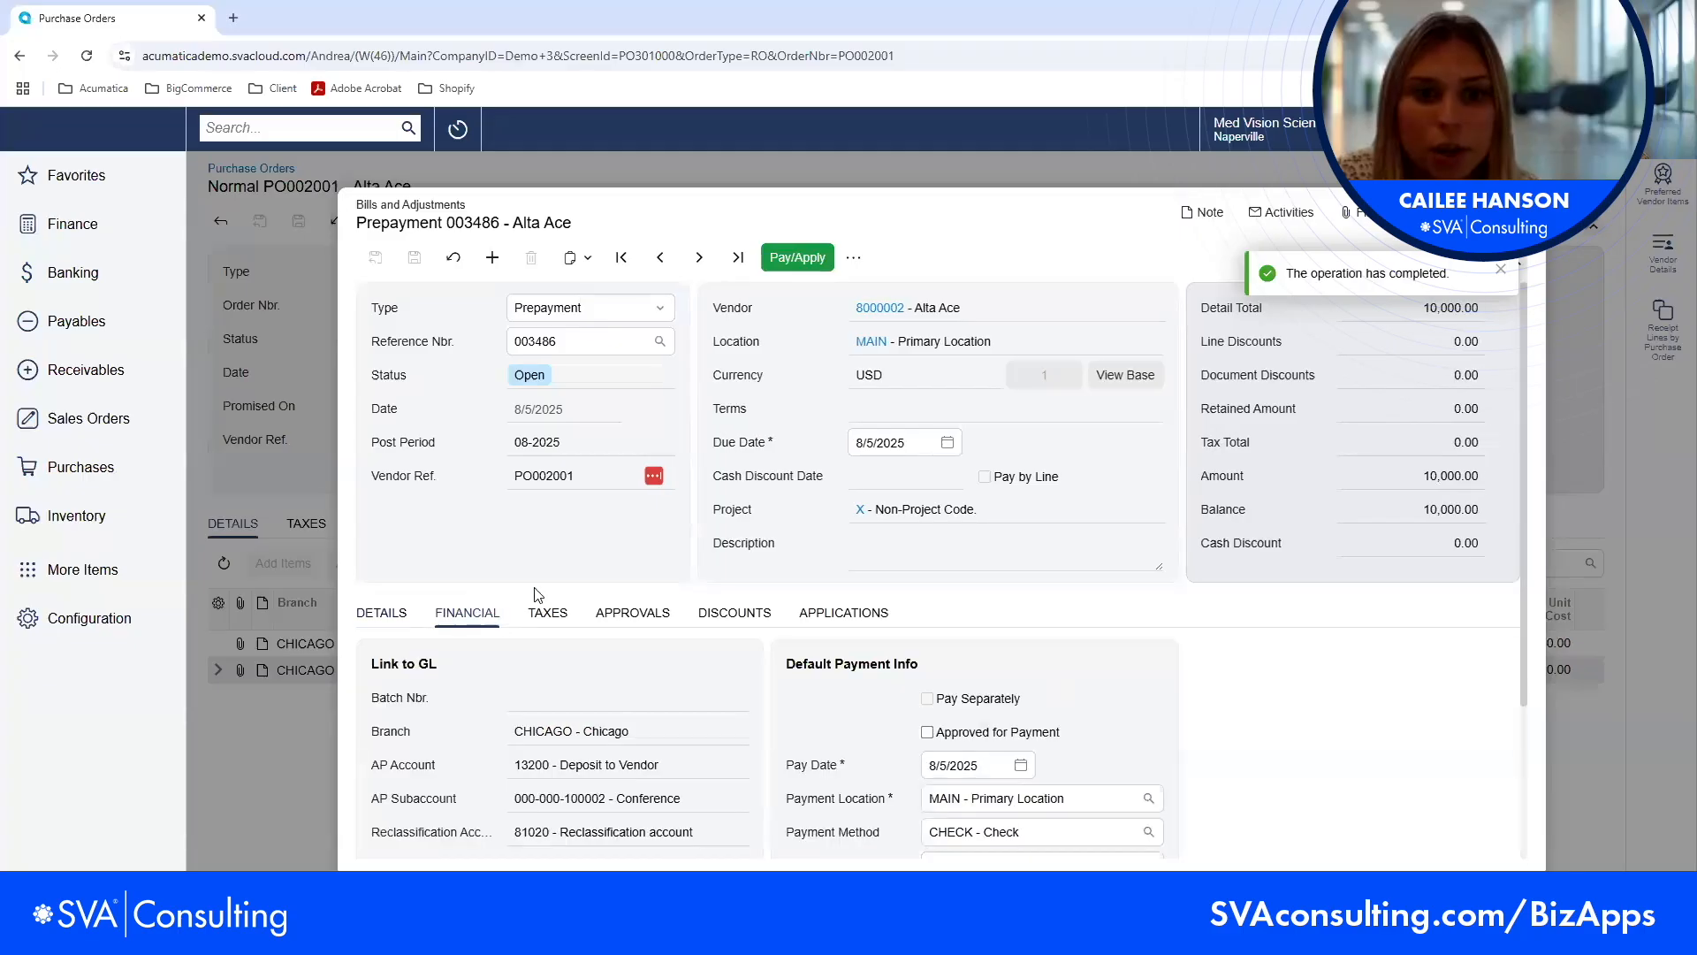
- Create a payment applied to the Alta Ace prepayment and save it, keeping the CHECK payment method
click(806, 258)
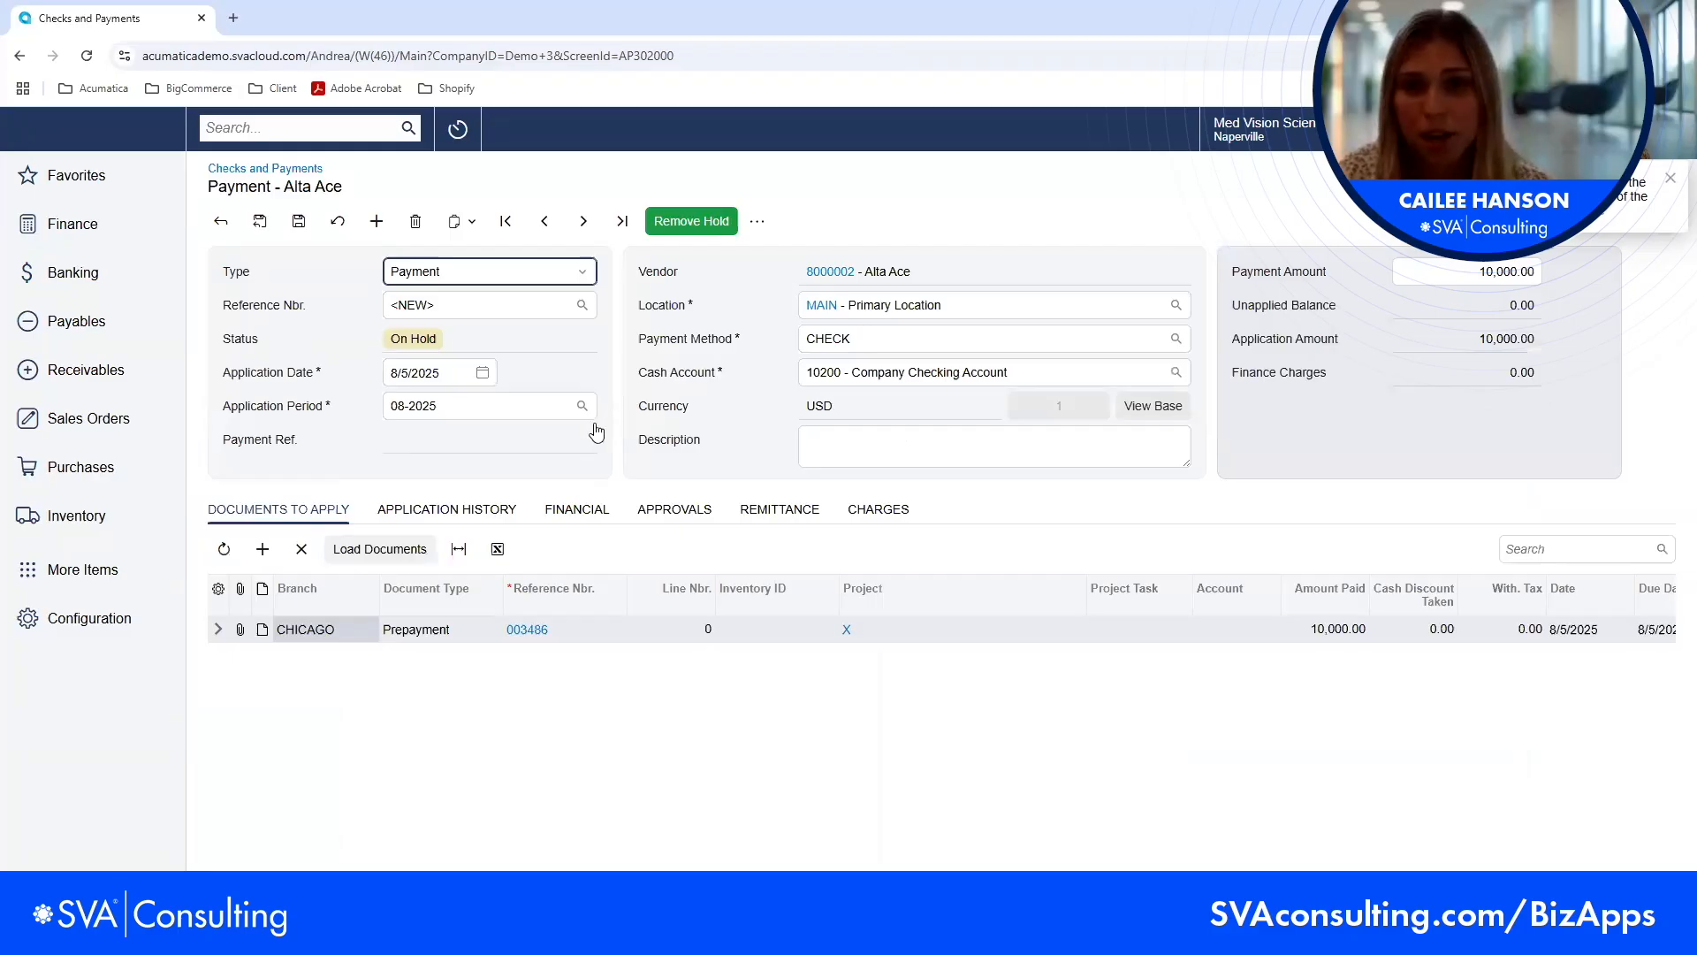
click(299, 221)
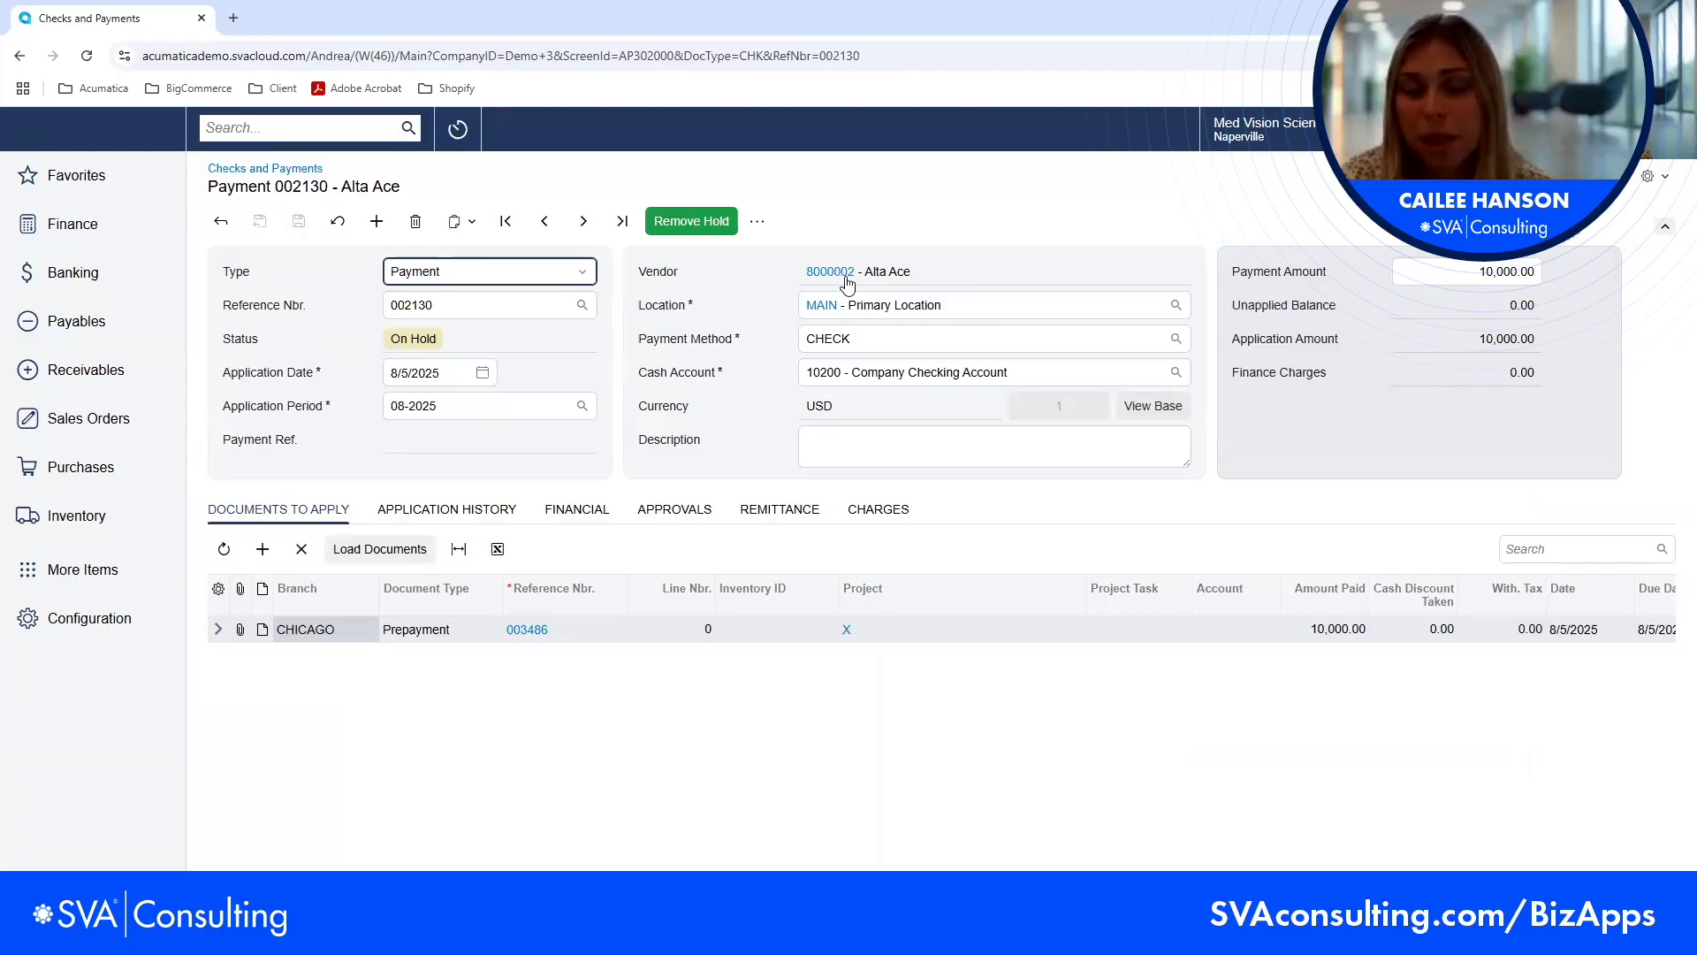
click(1173, 341)
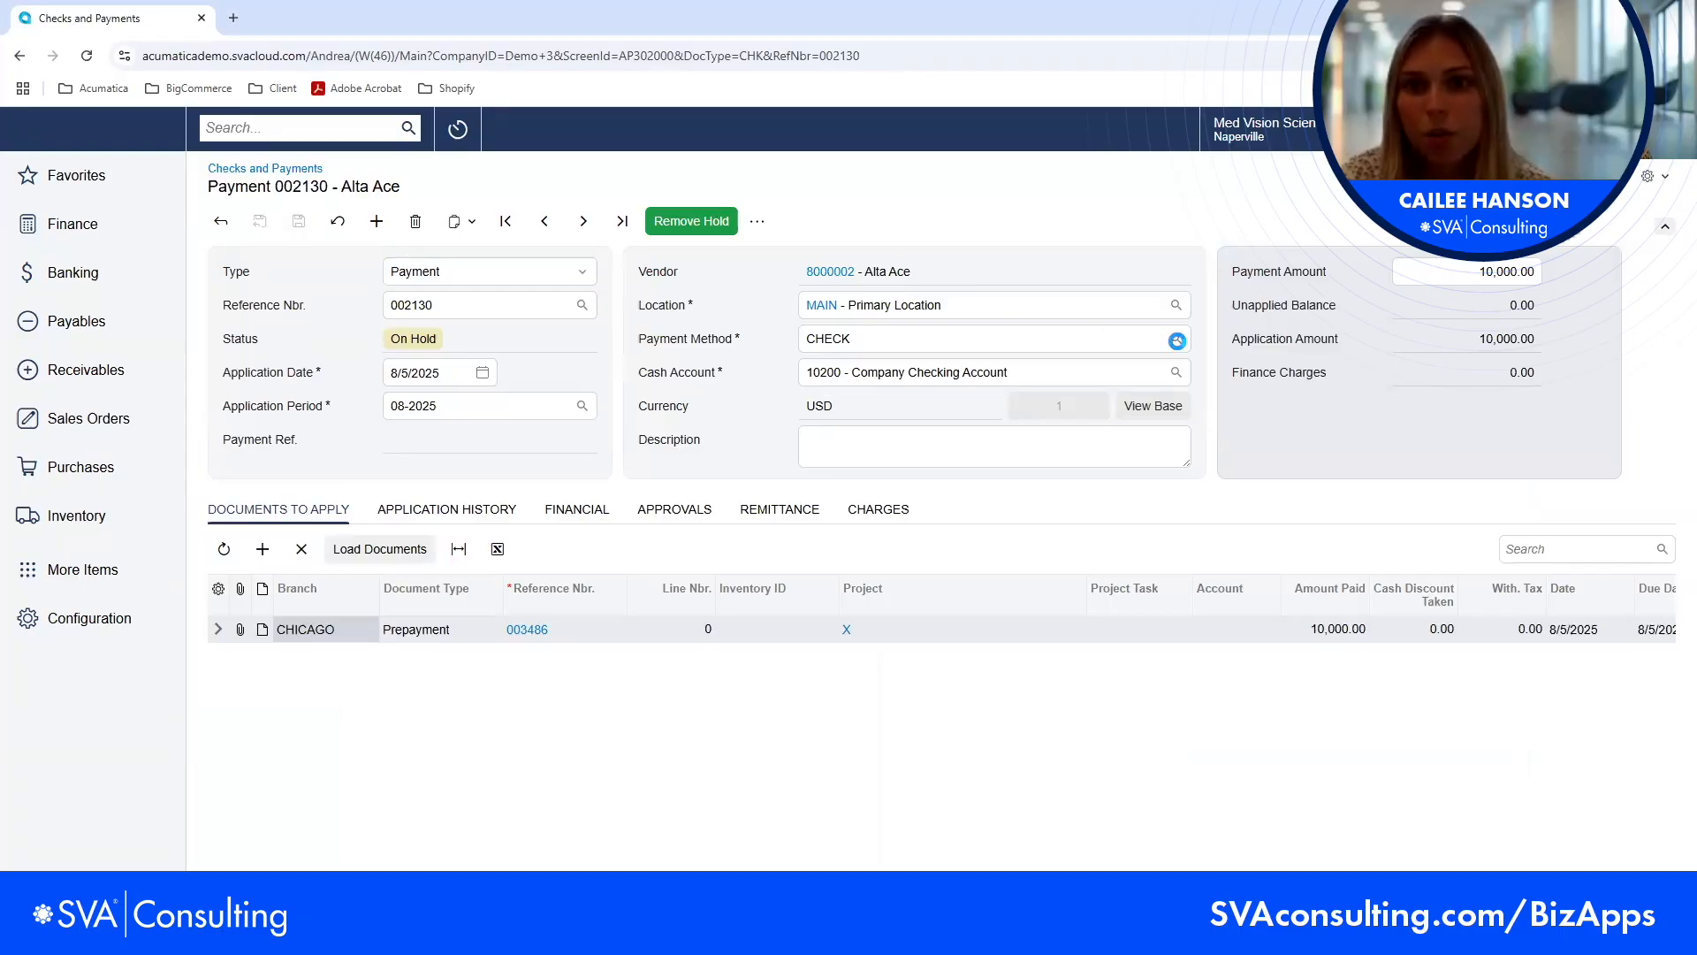
click(1203, 332)
click(759, 345)
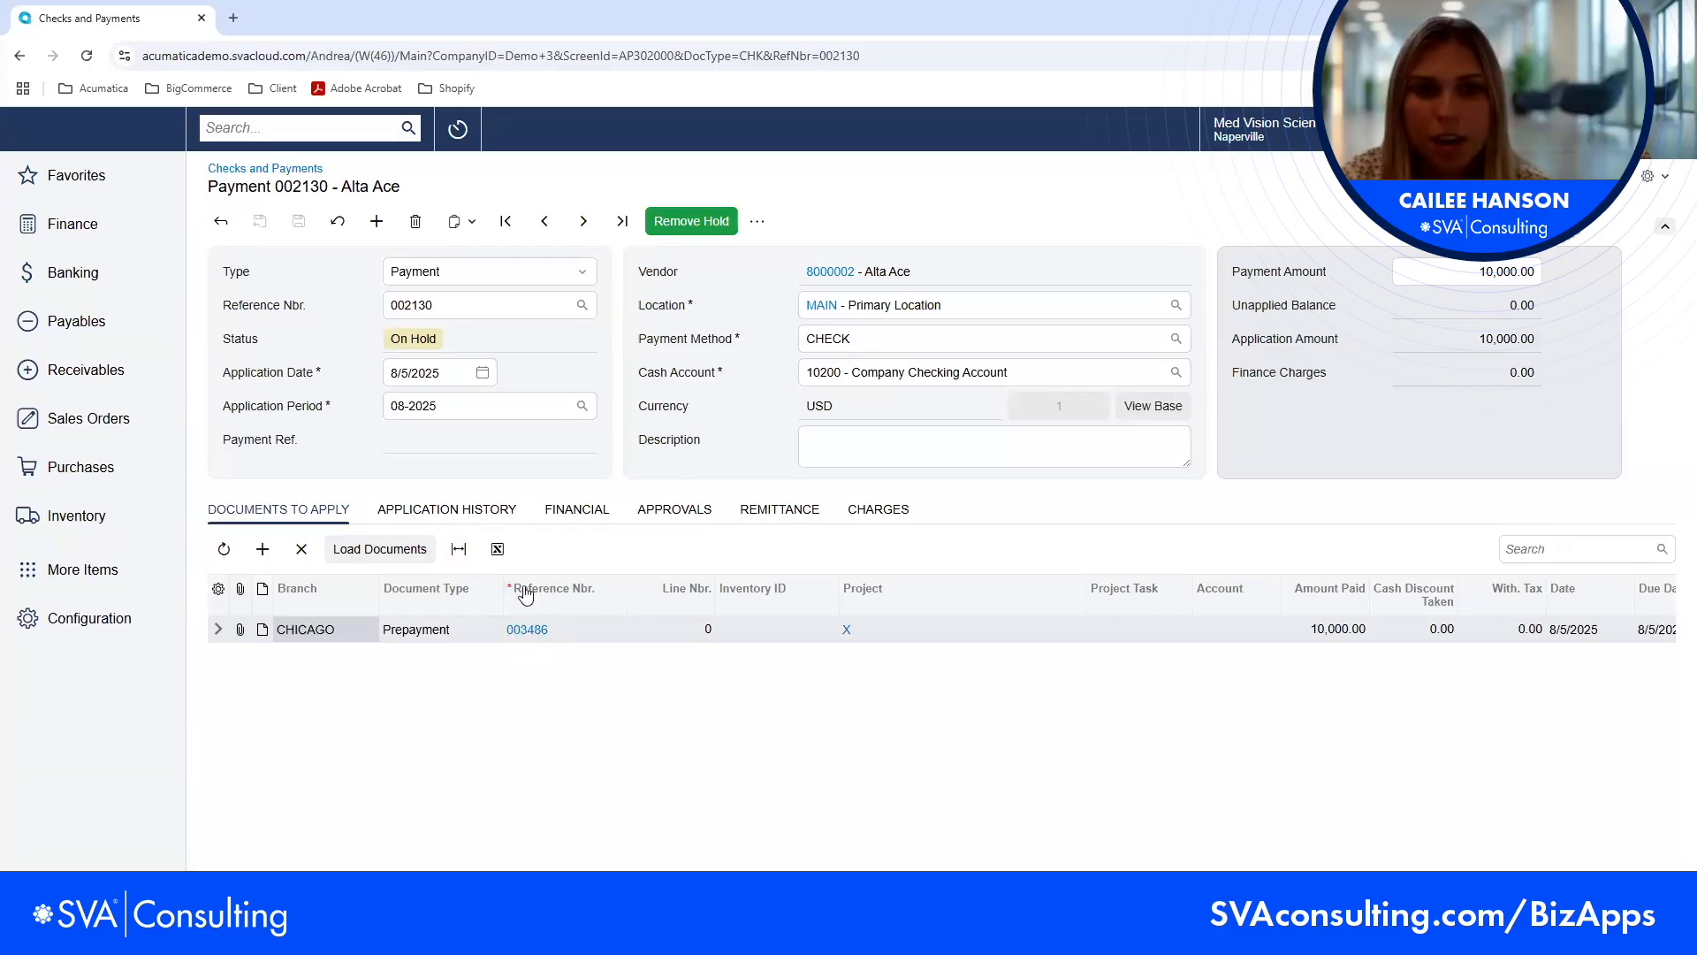
- Take the payment off hold, then process its check and review the printed check form with remittance
click(684, 228)
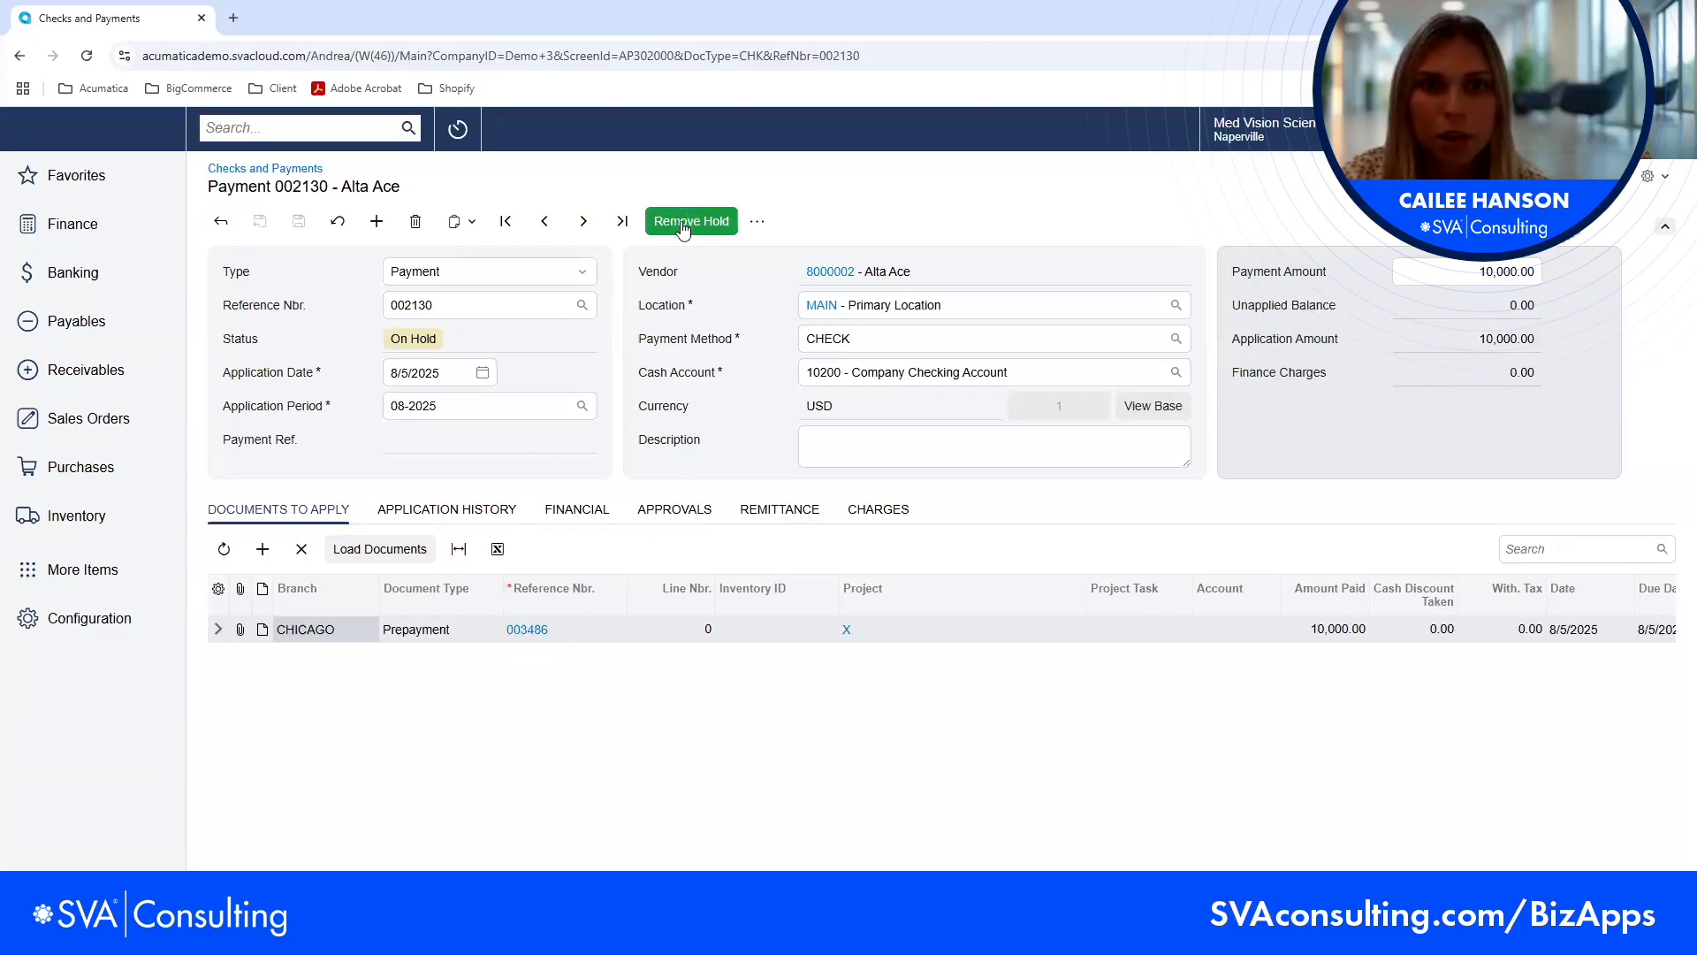
click(731, 222)
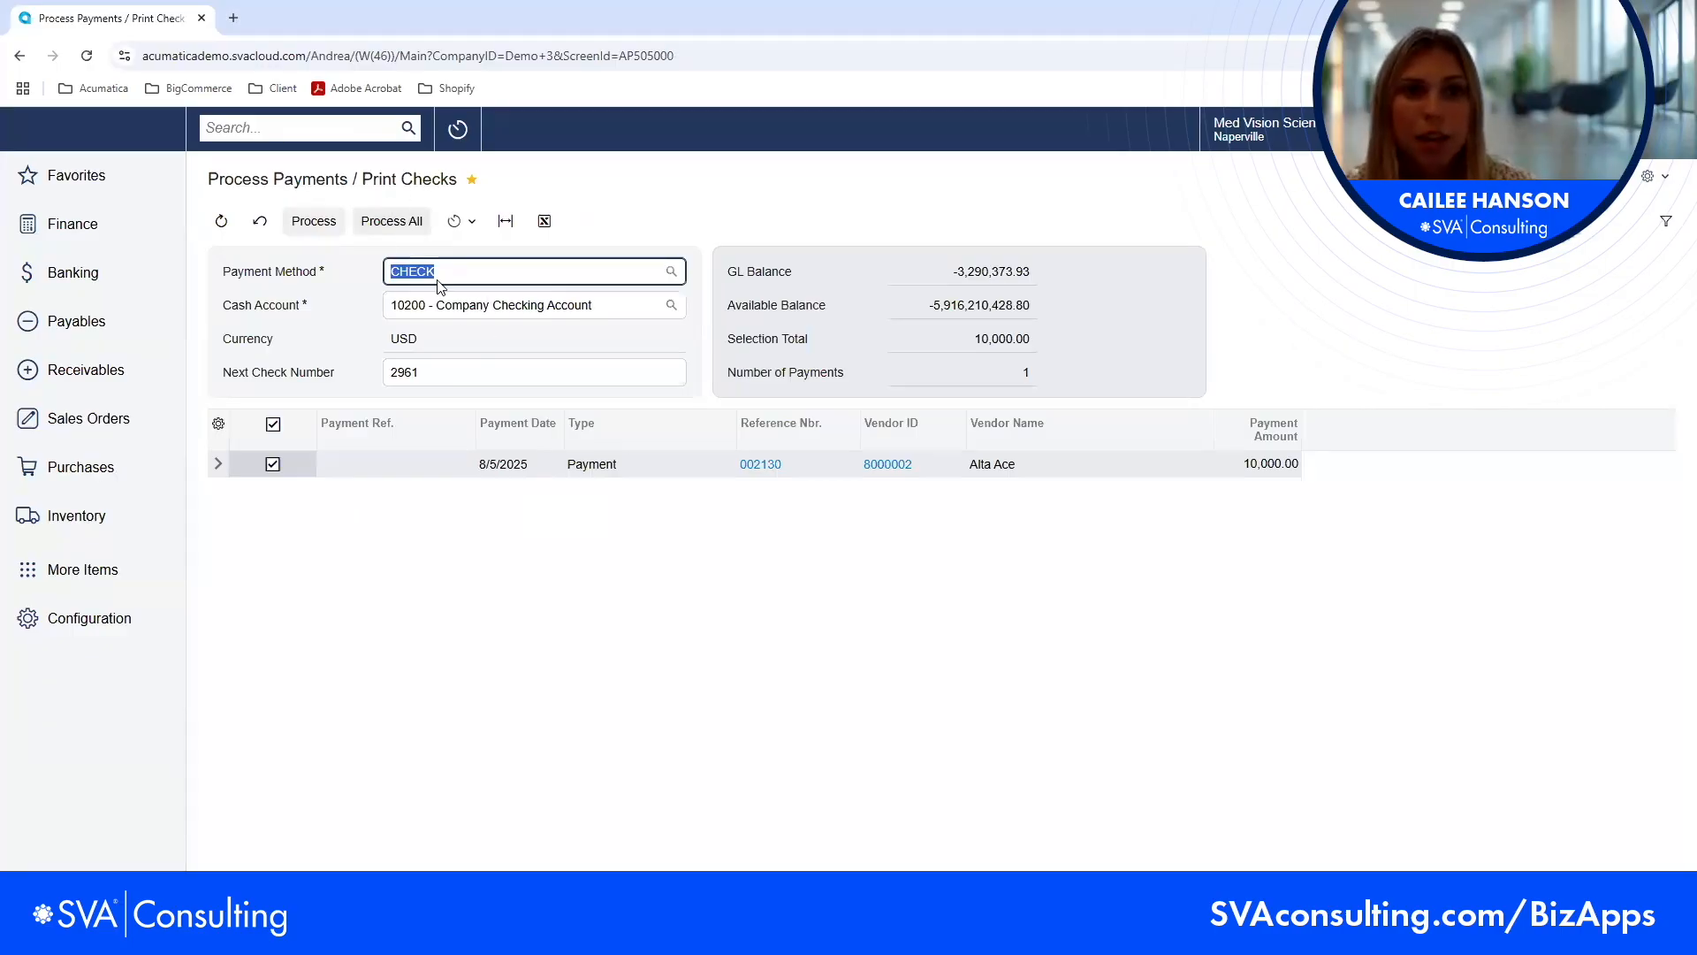
click(313, 223)
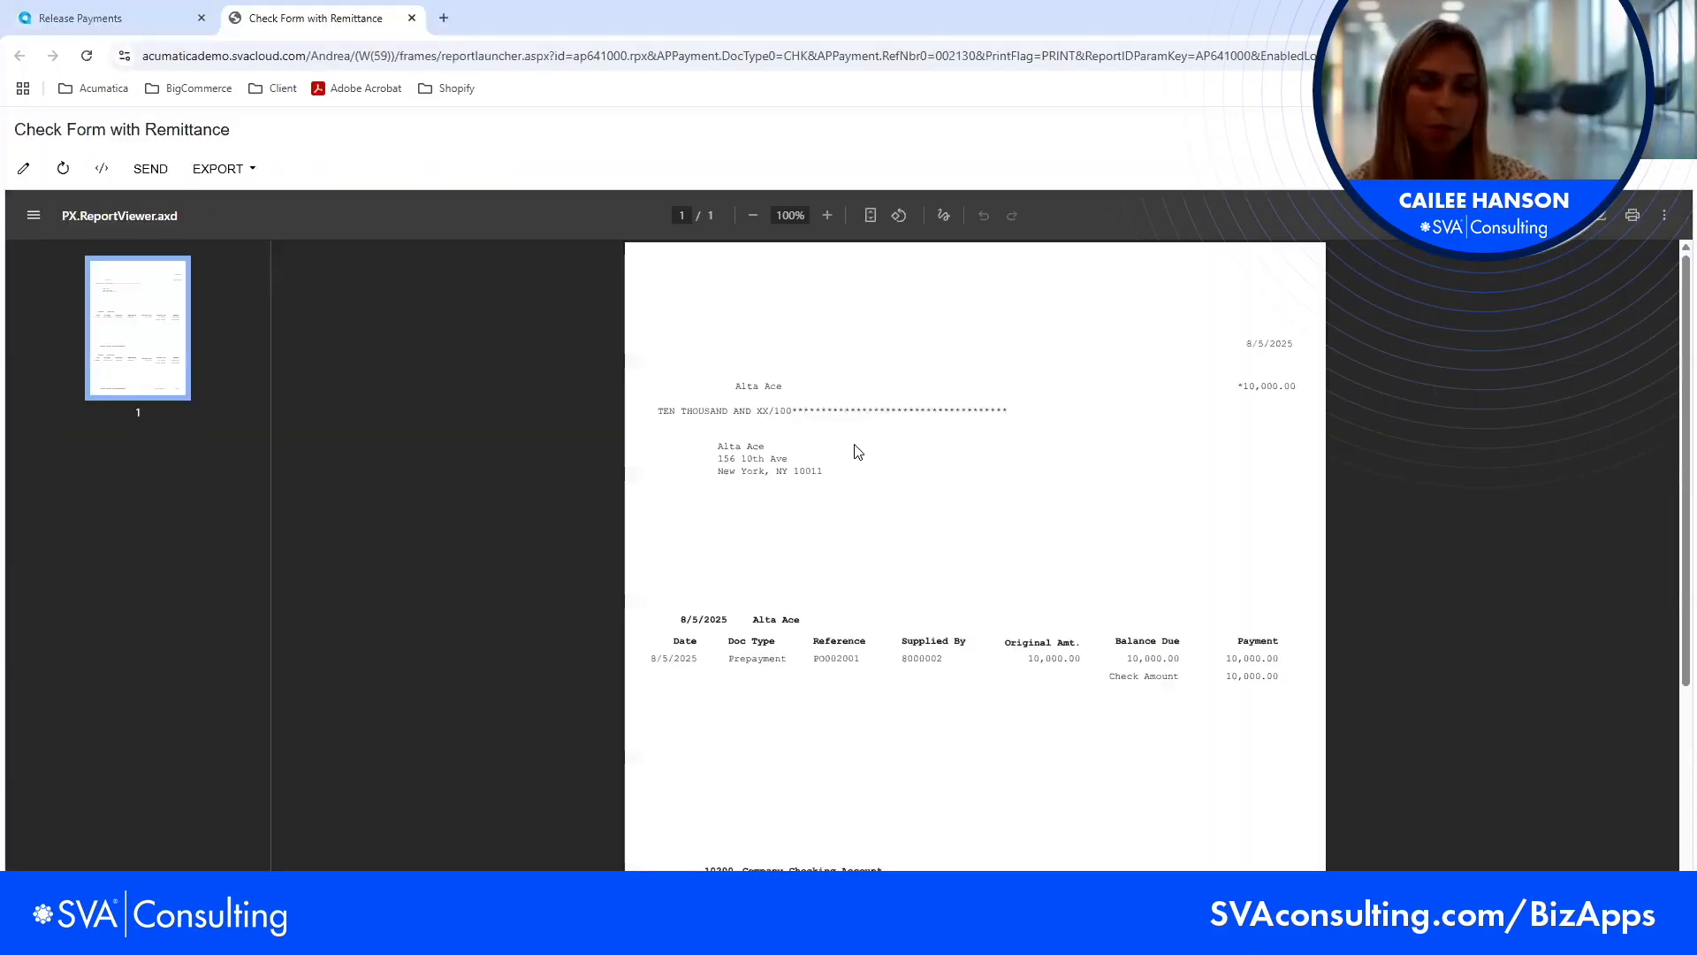
scroll(972, 451, down, 3)
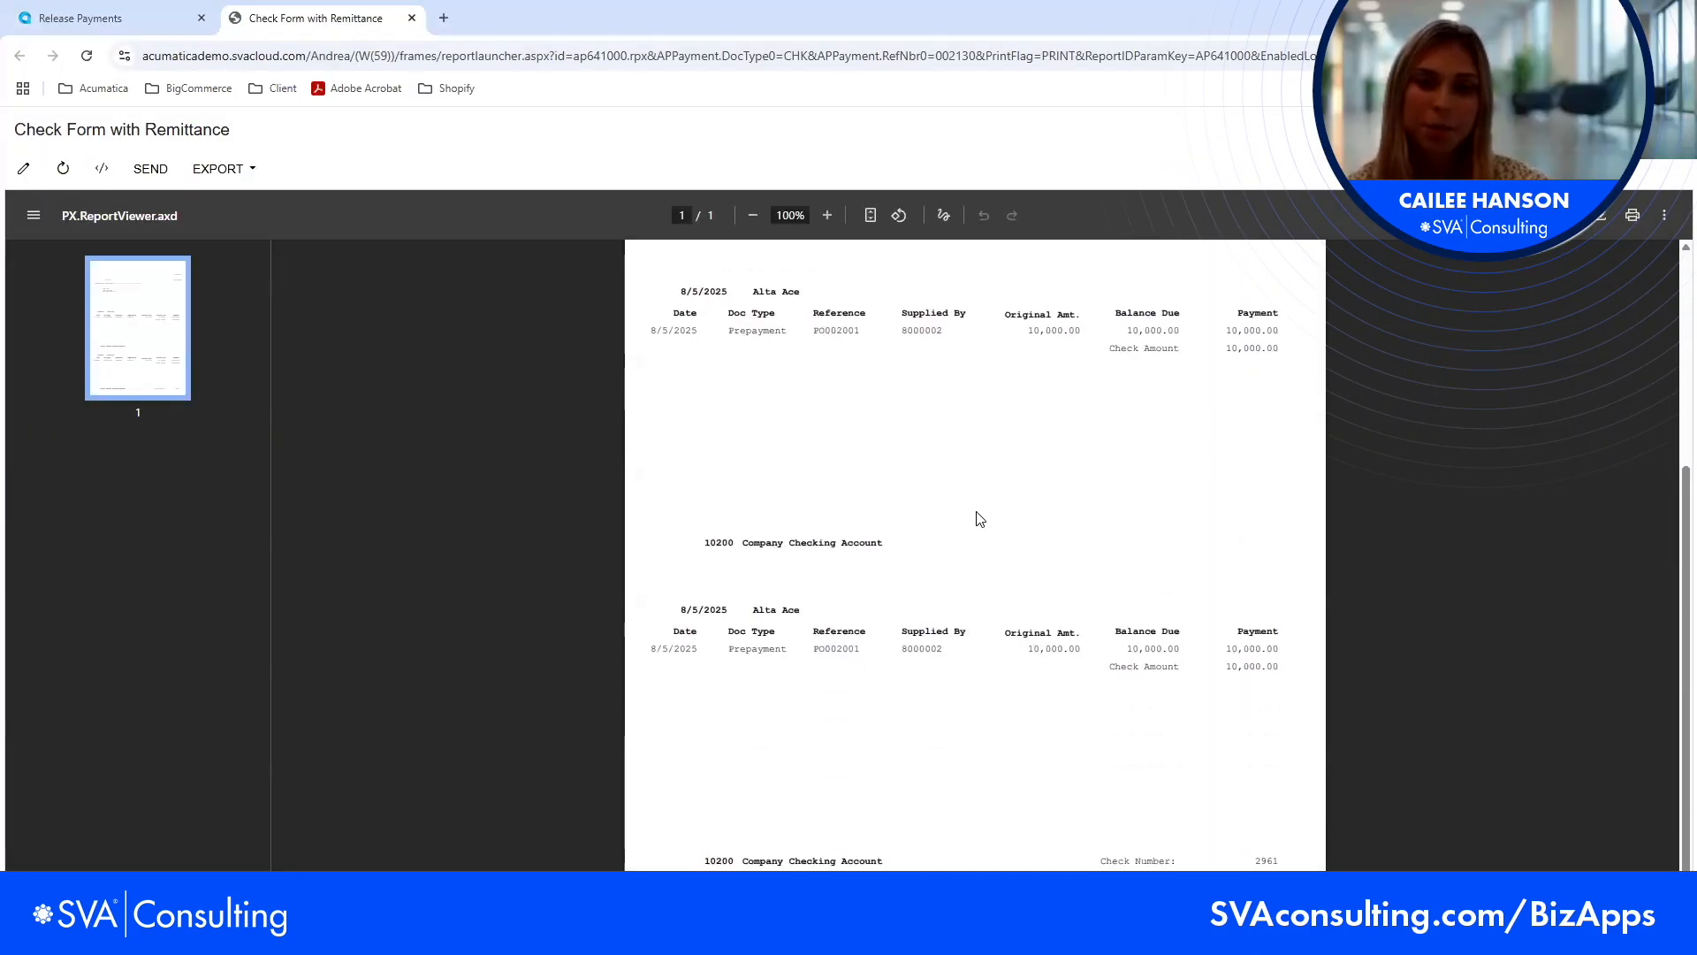
scroll(980, 566, up, 3)
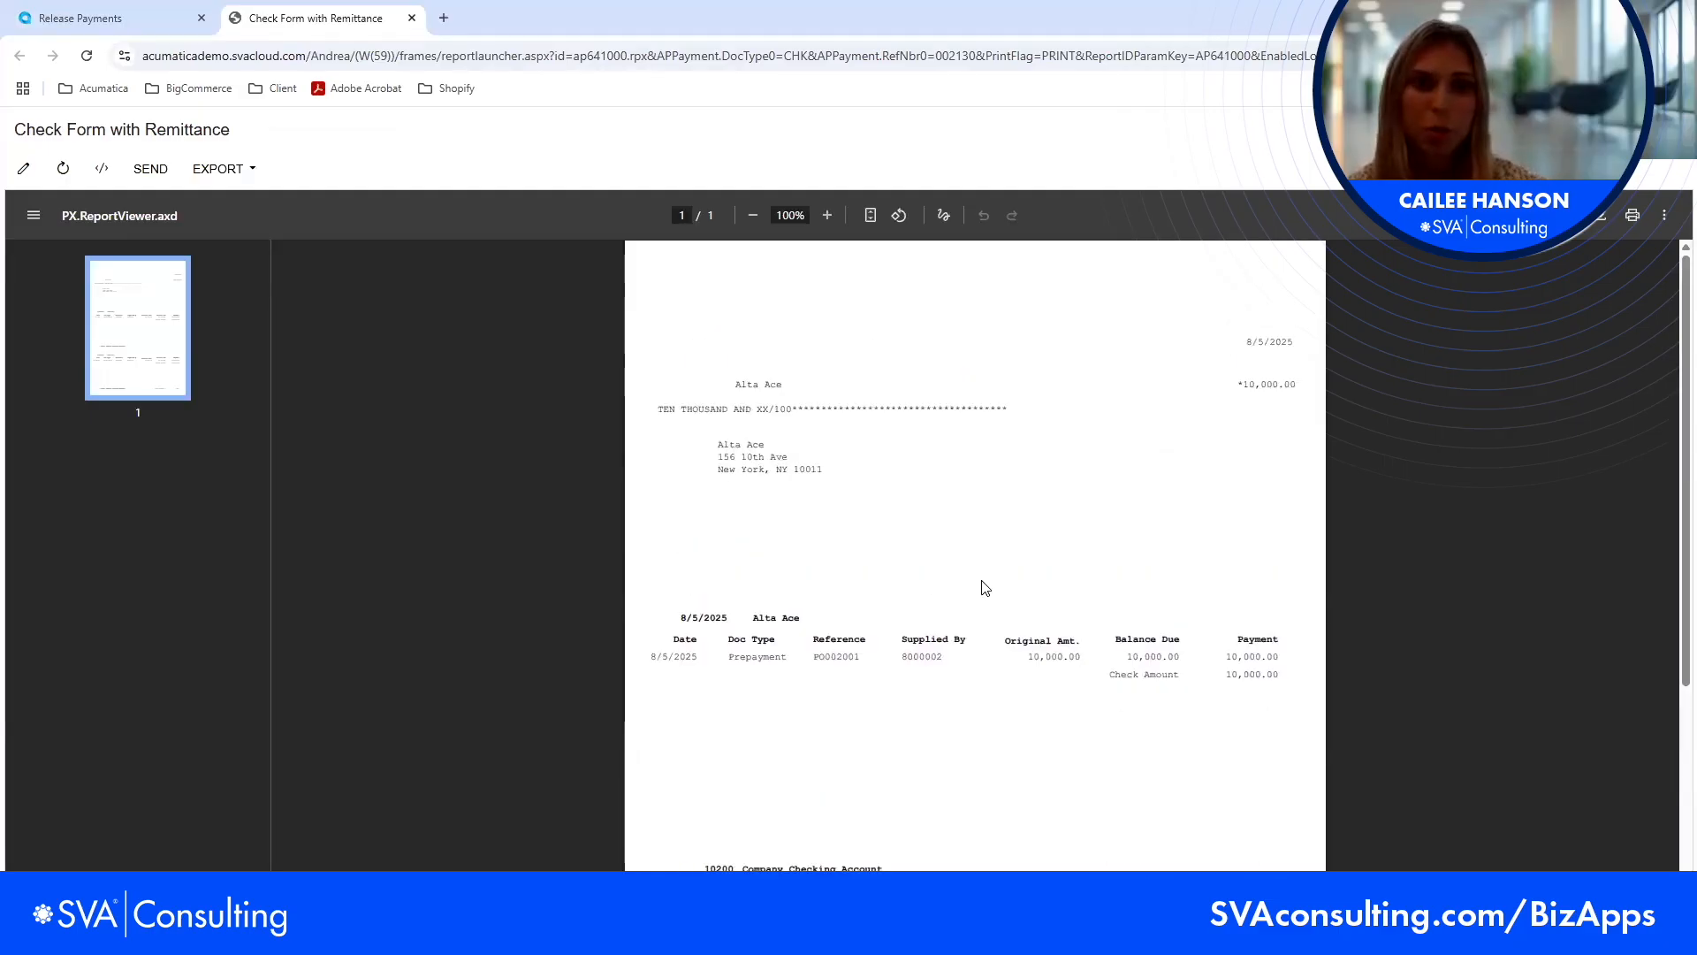
- Release the selected Alta Ace check payment and close the processing dialog
click(174, 23)
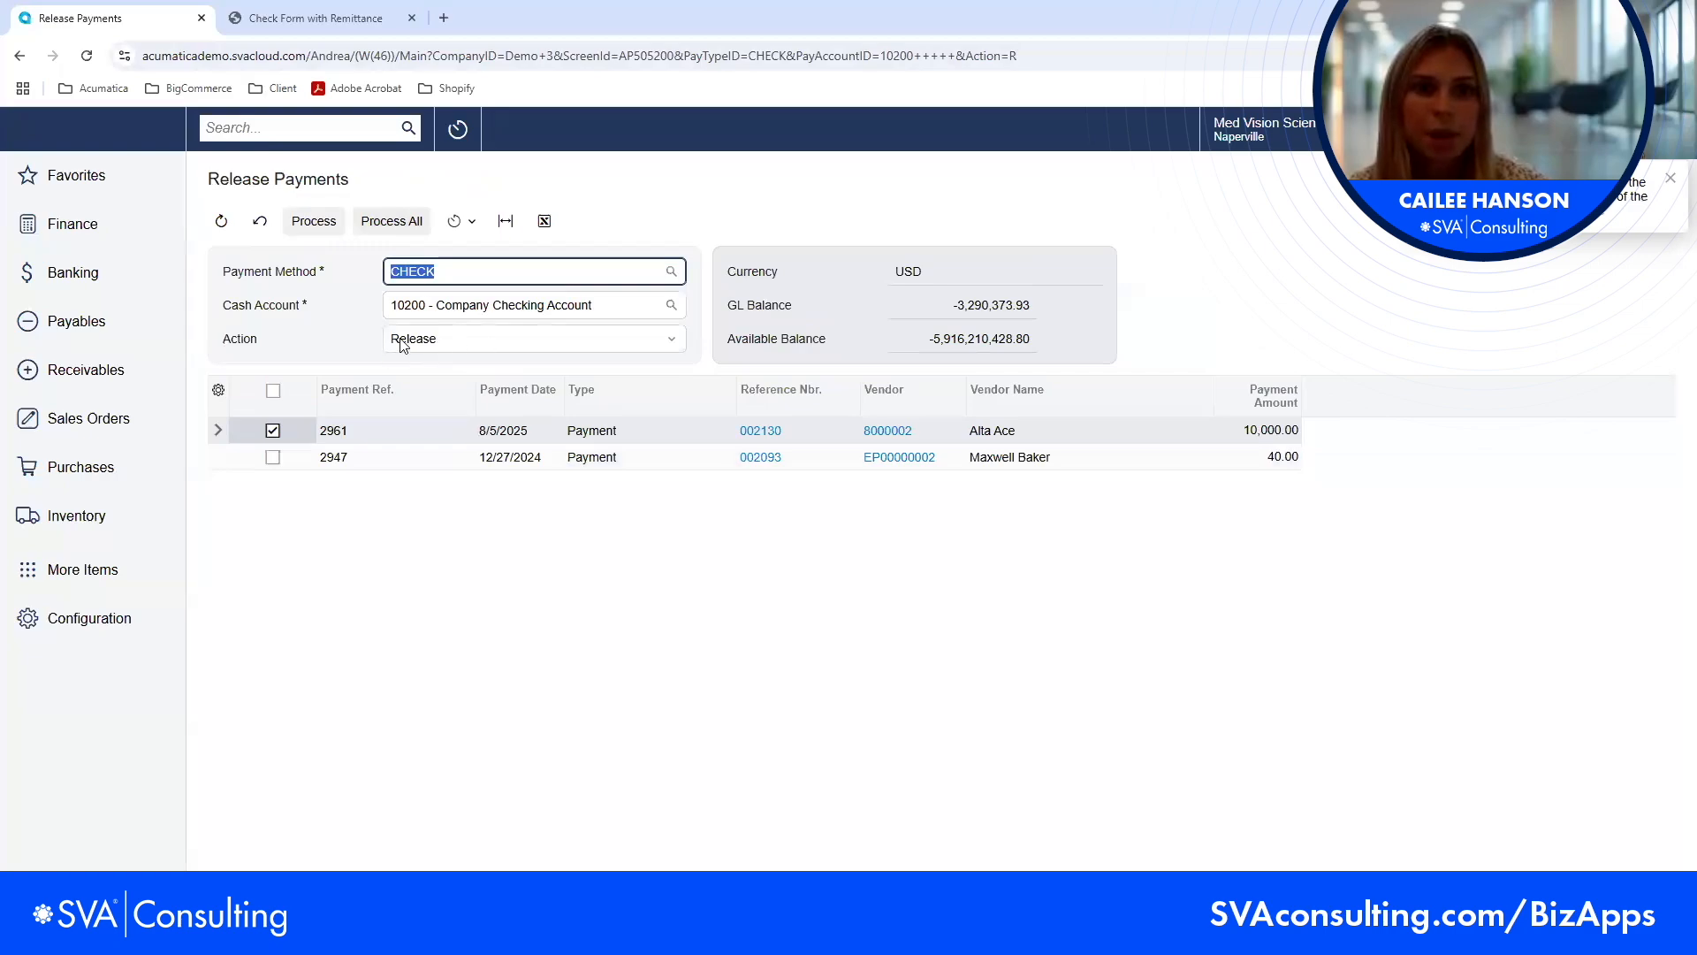
click(312, 221)
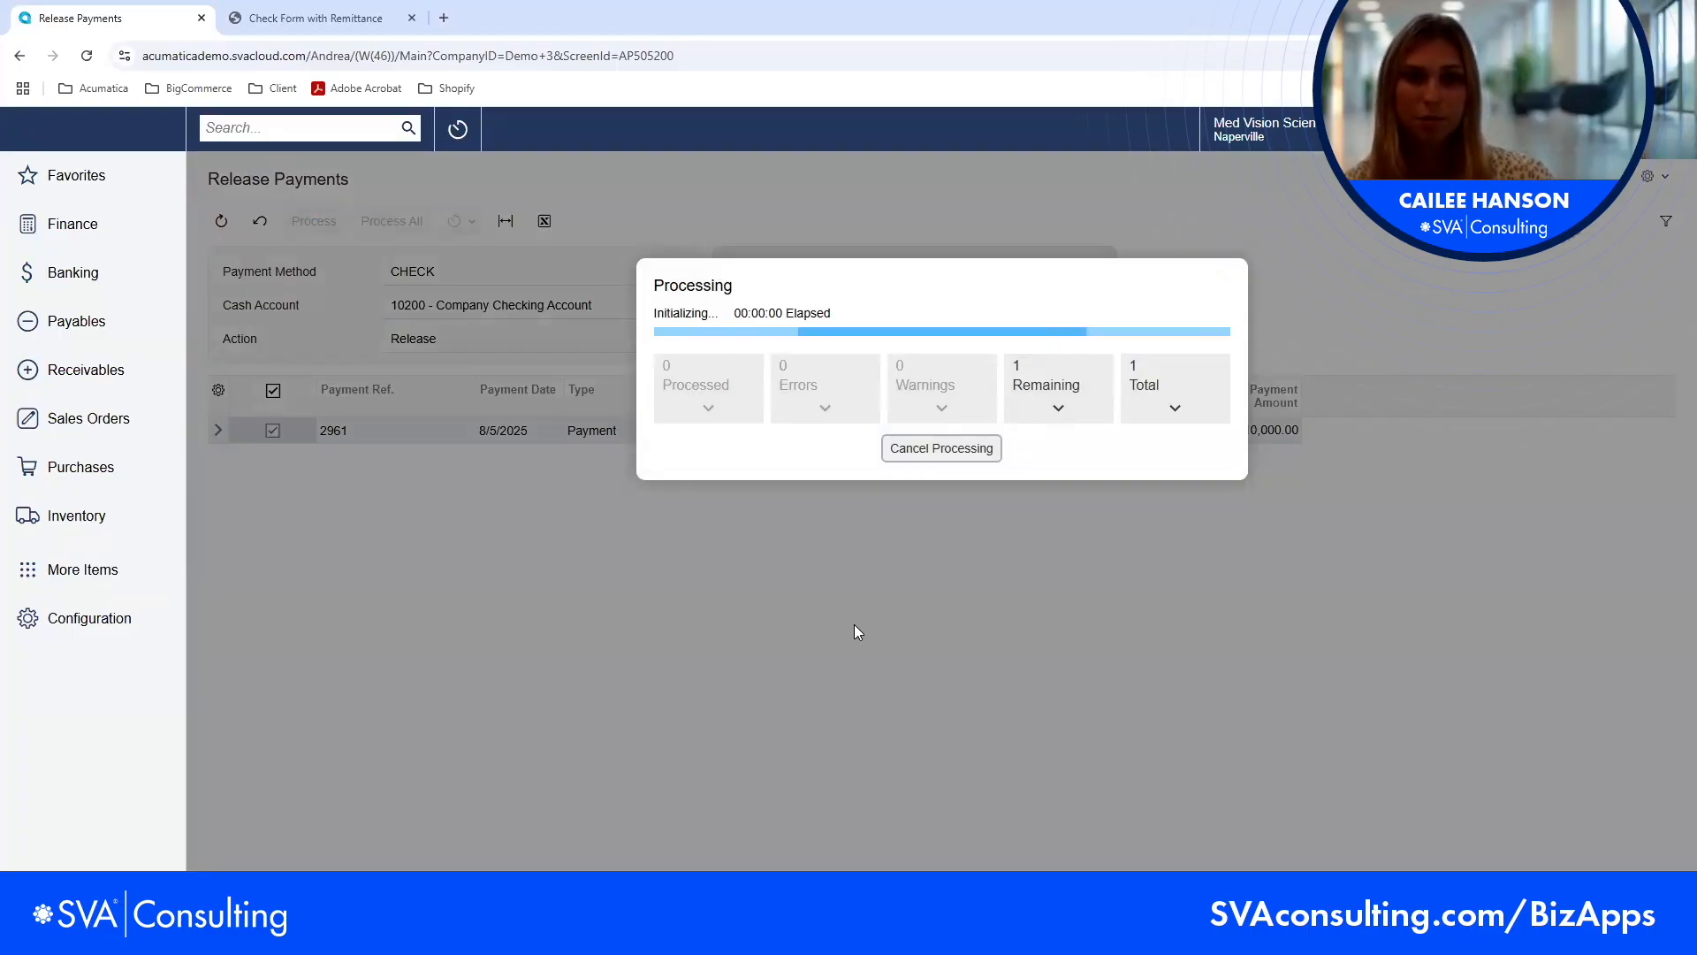
click(937, 443)
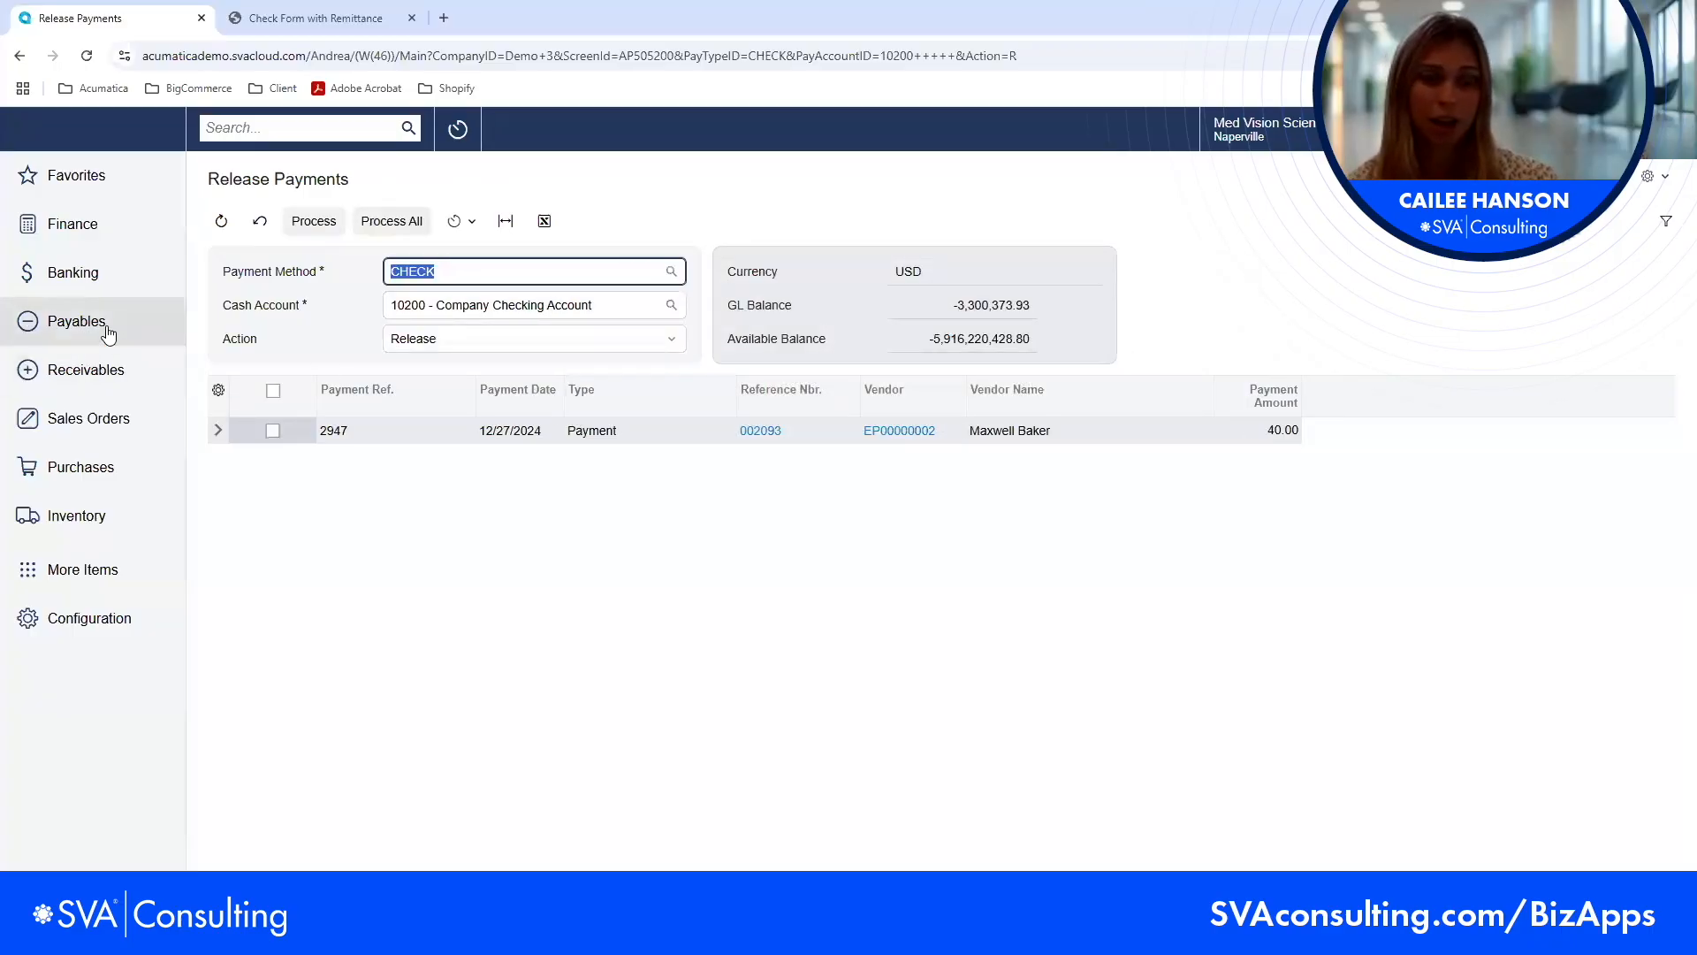
- Reopen the newest Alta Ace purchase order from the purchase orders list and examine its linked prepayments
click(103, 470)
click(301, 395)
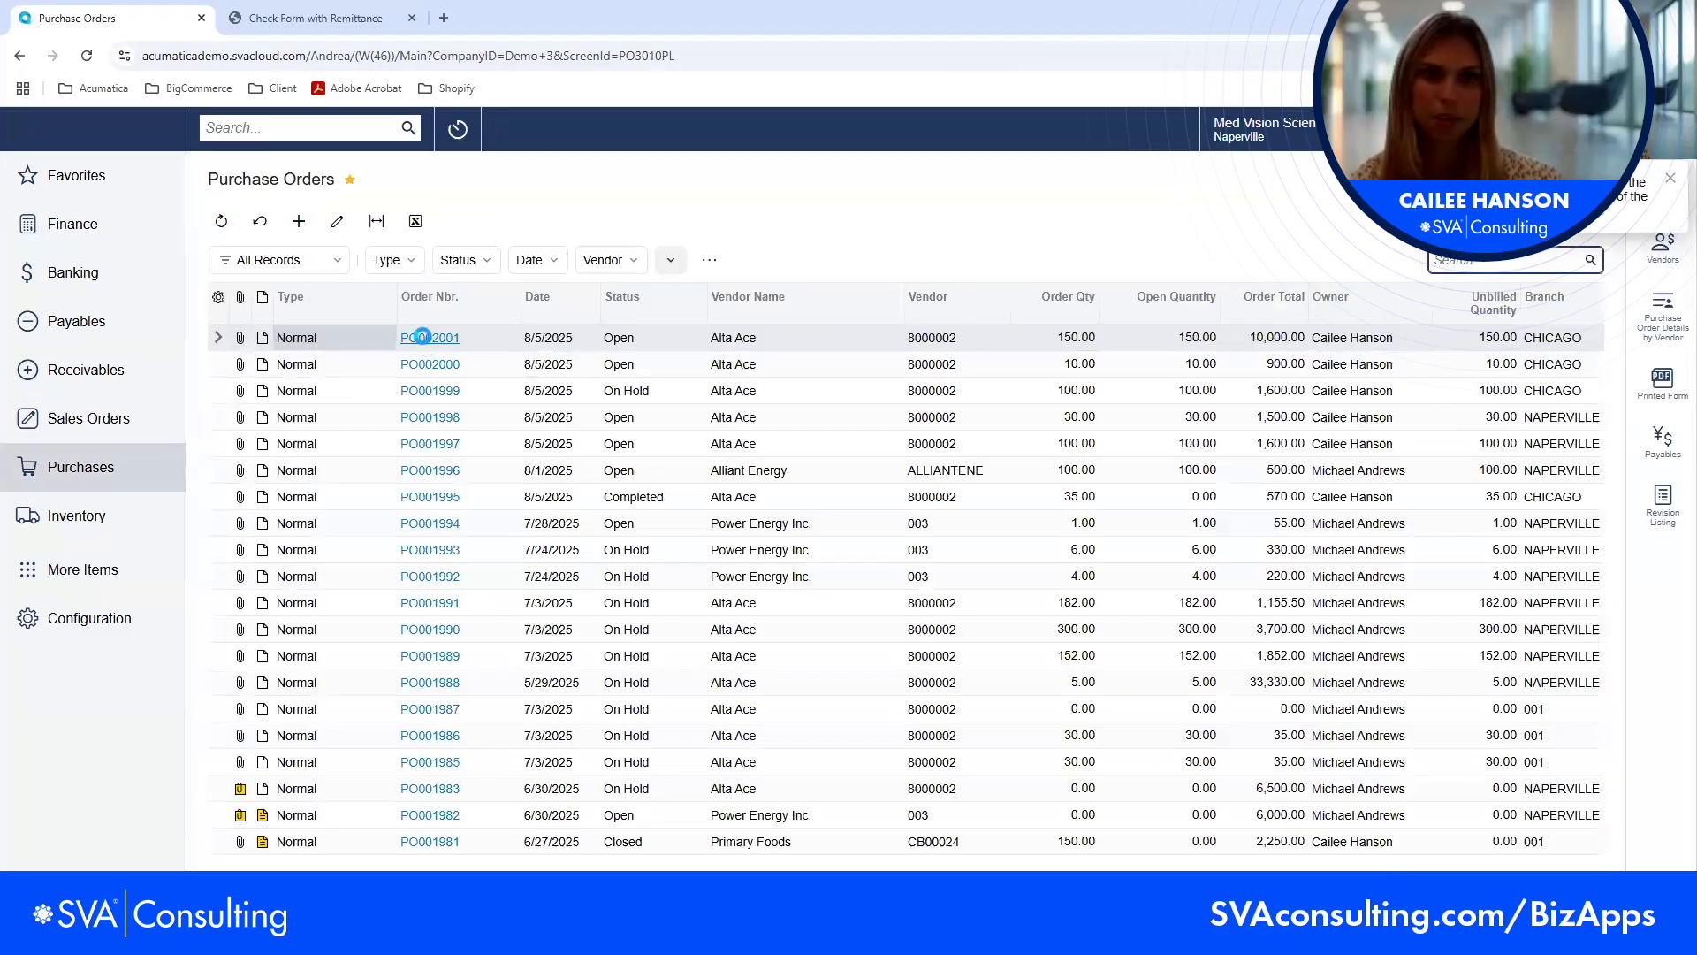
click(423, 339)
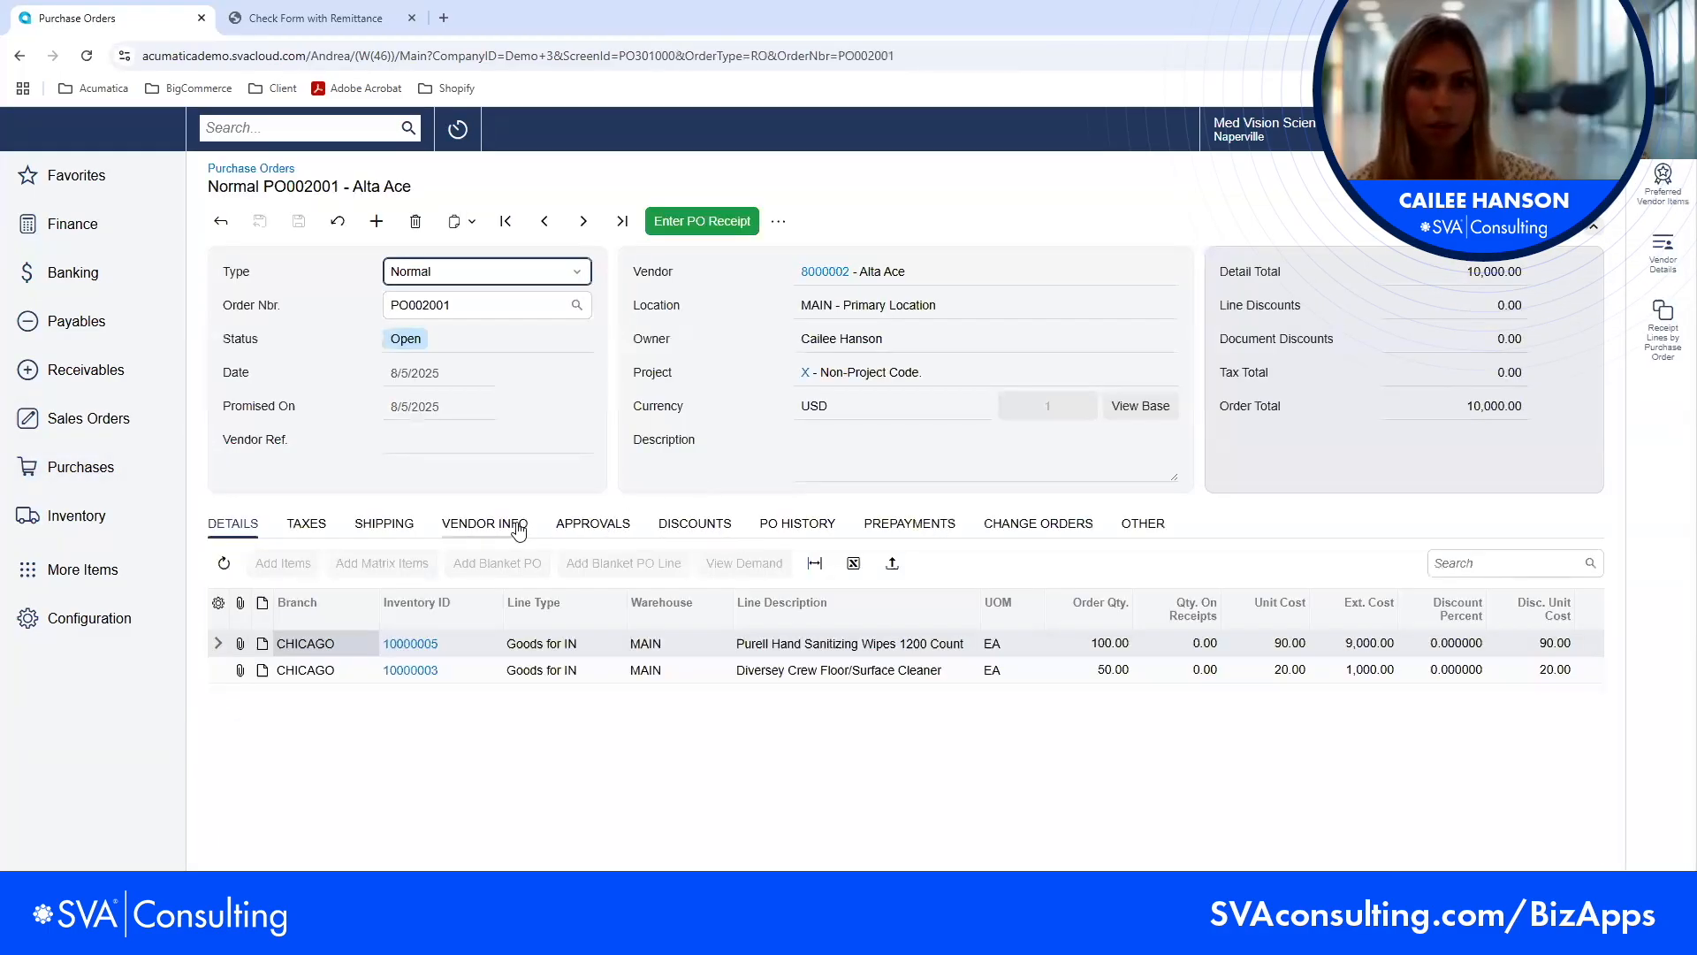
click(895, 533)
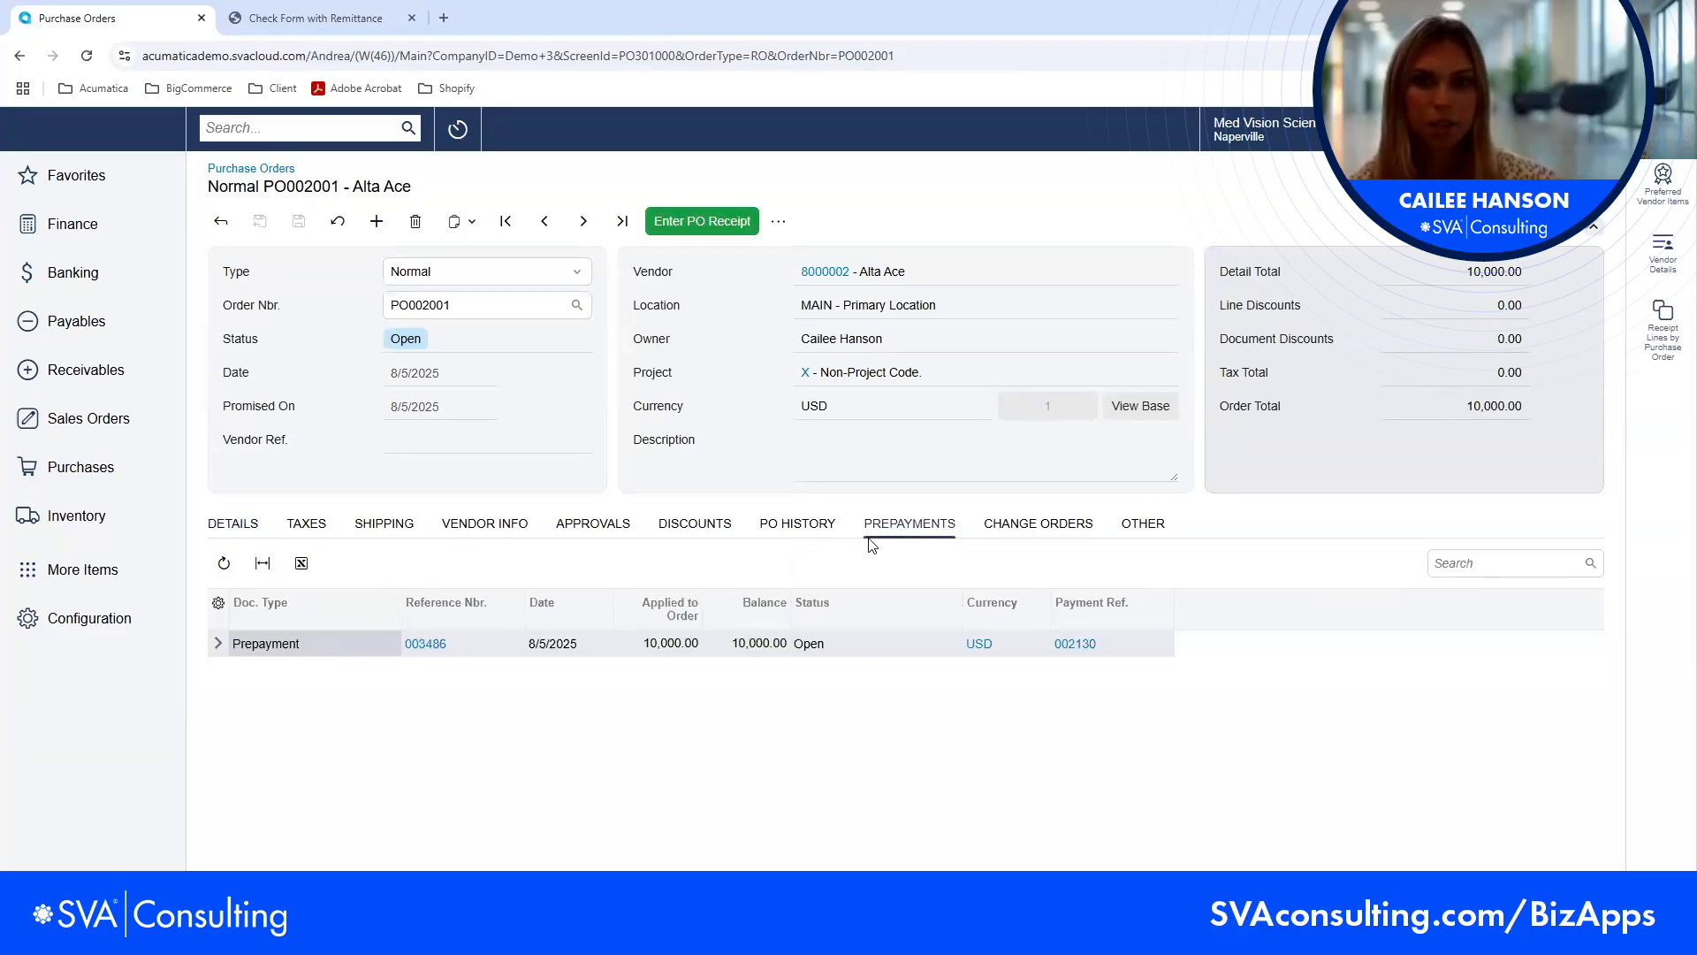
- Examine the order's linked prepayment document with its detail lines, as well as the check payment applied to it
click(430, 645)
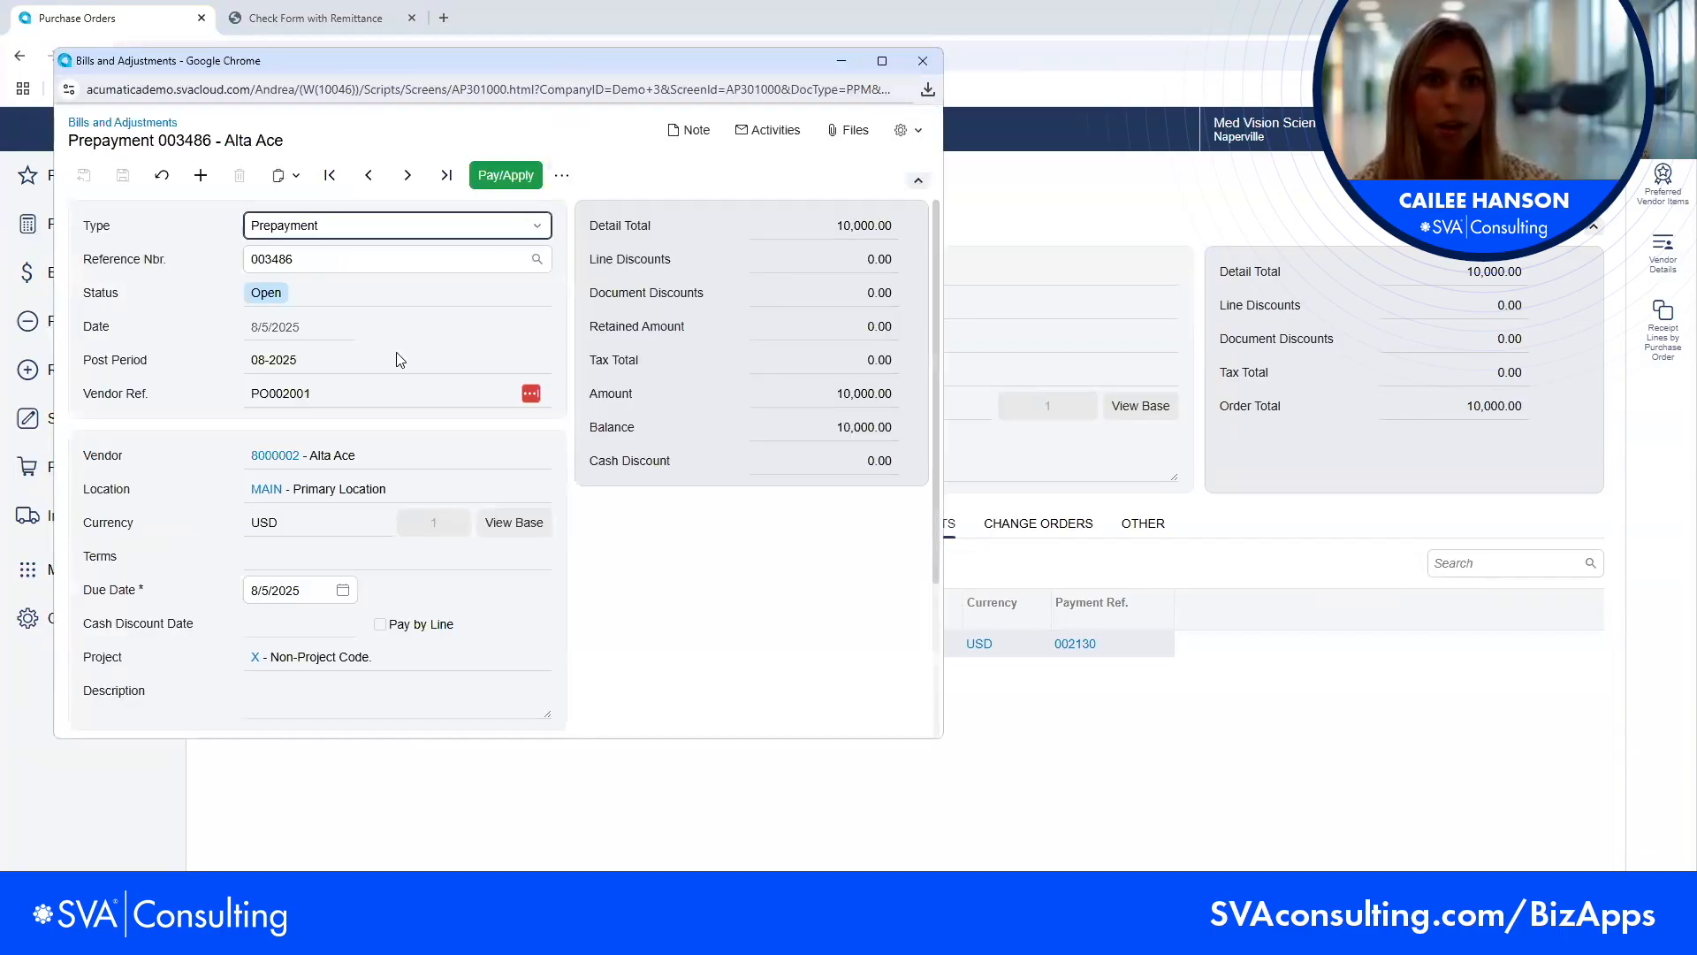
scroll(410, 356, down, 3)
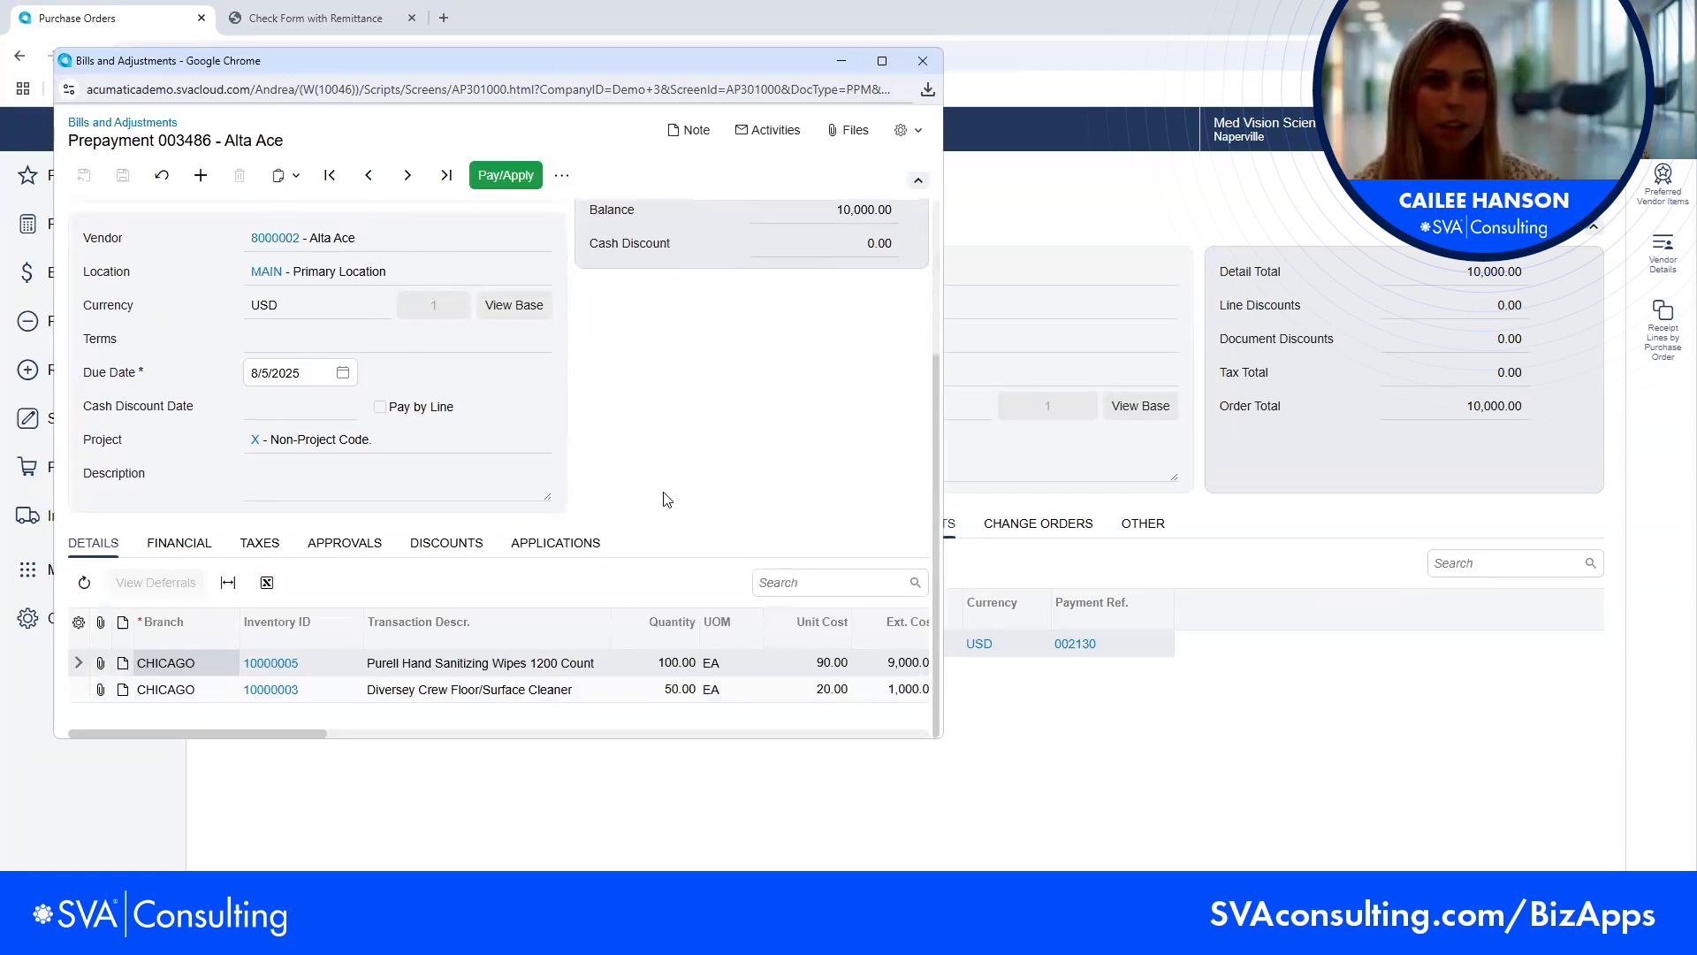
scroll(667, 495, up, 3)
click(921, 60)
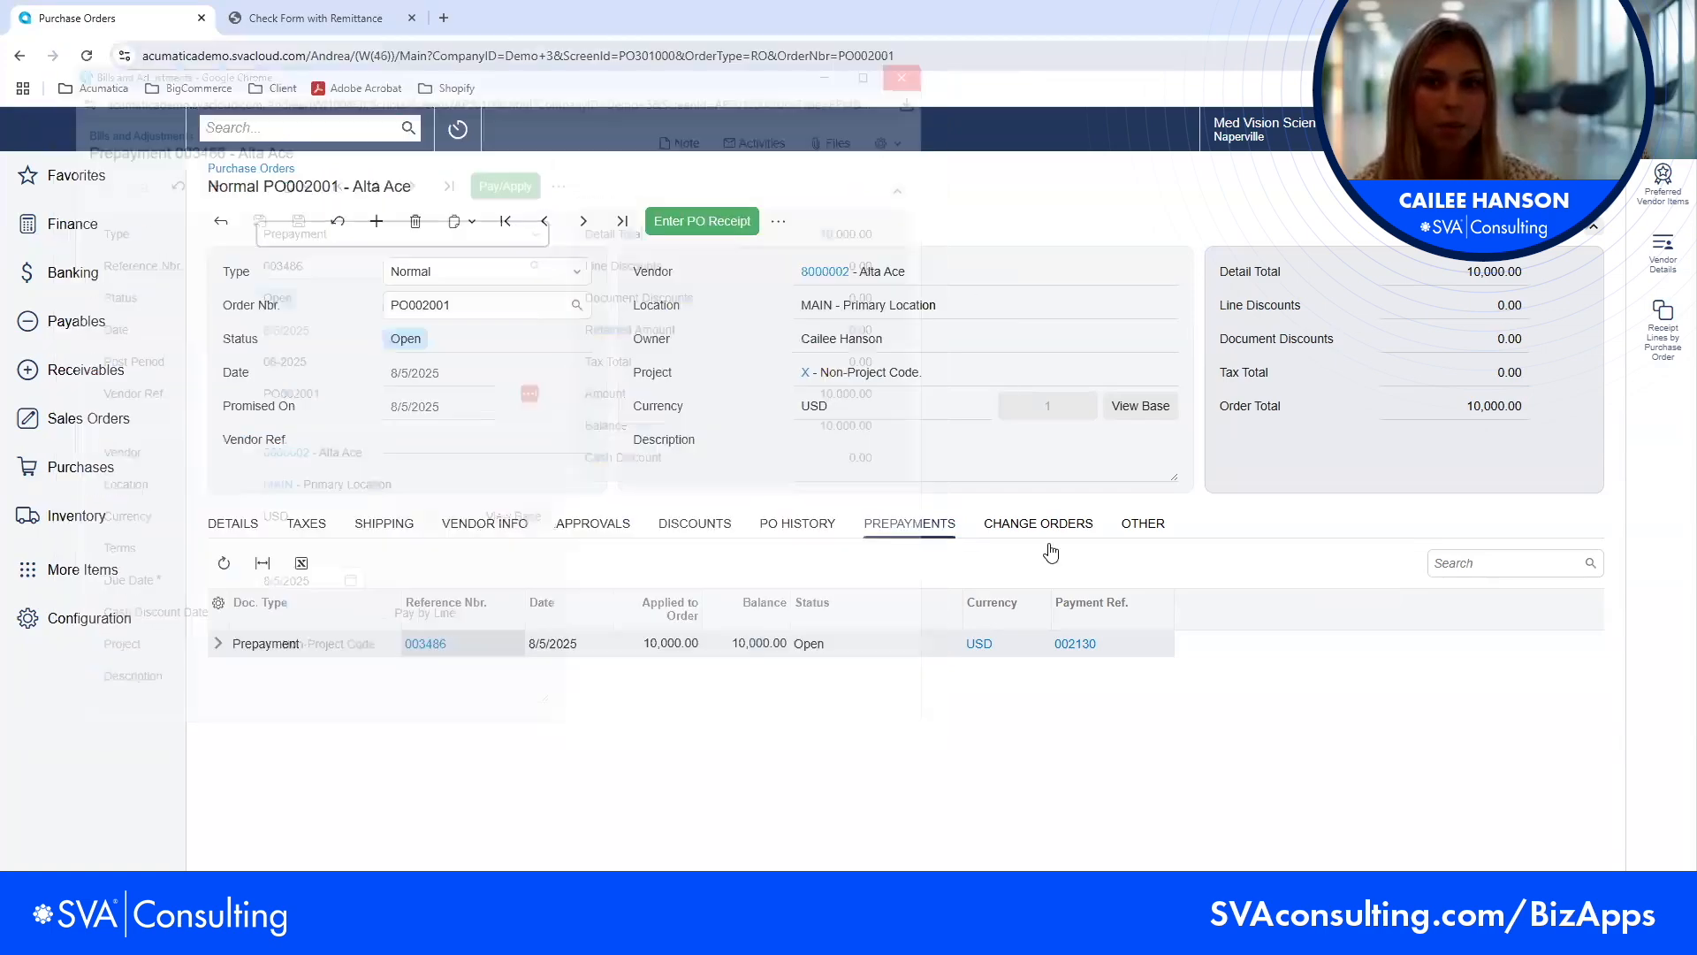
click(1073, 642)
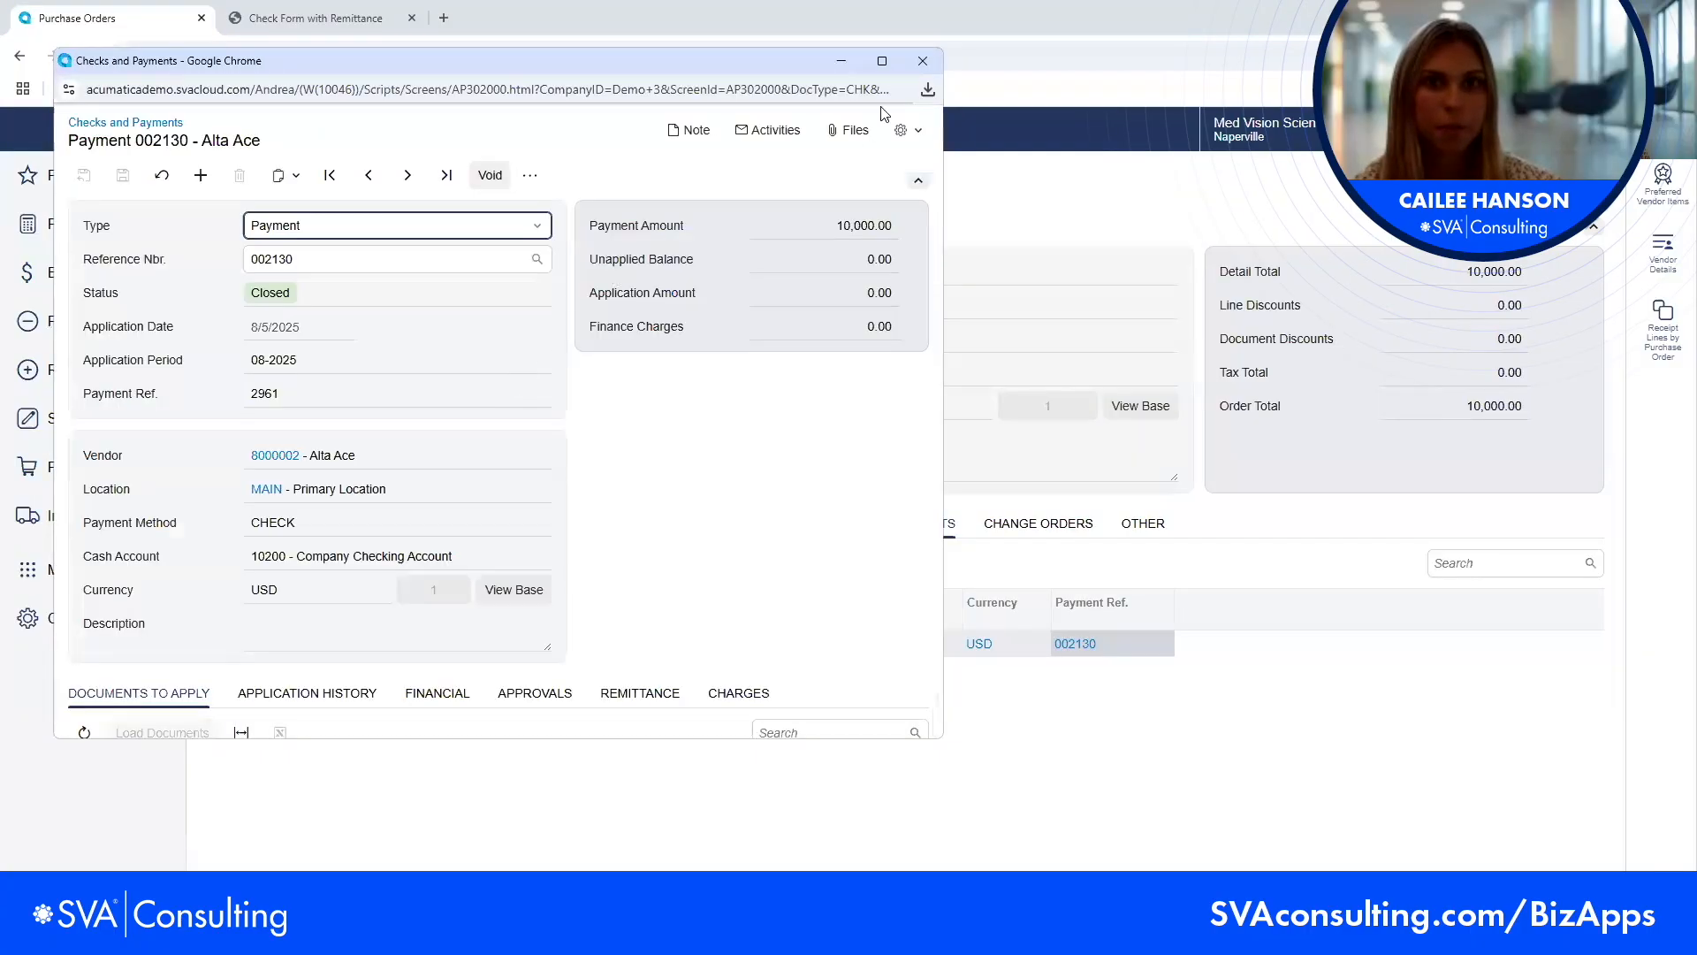
click(922, 61)
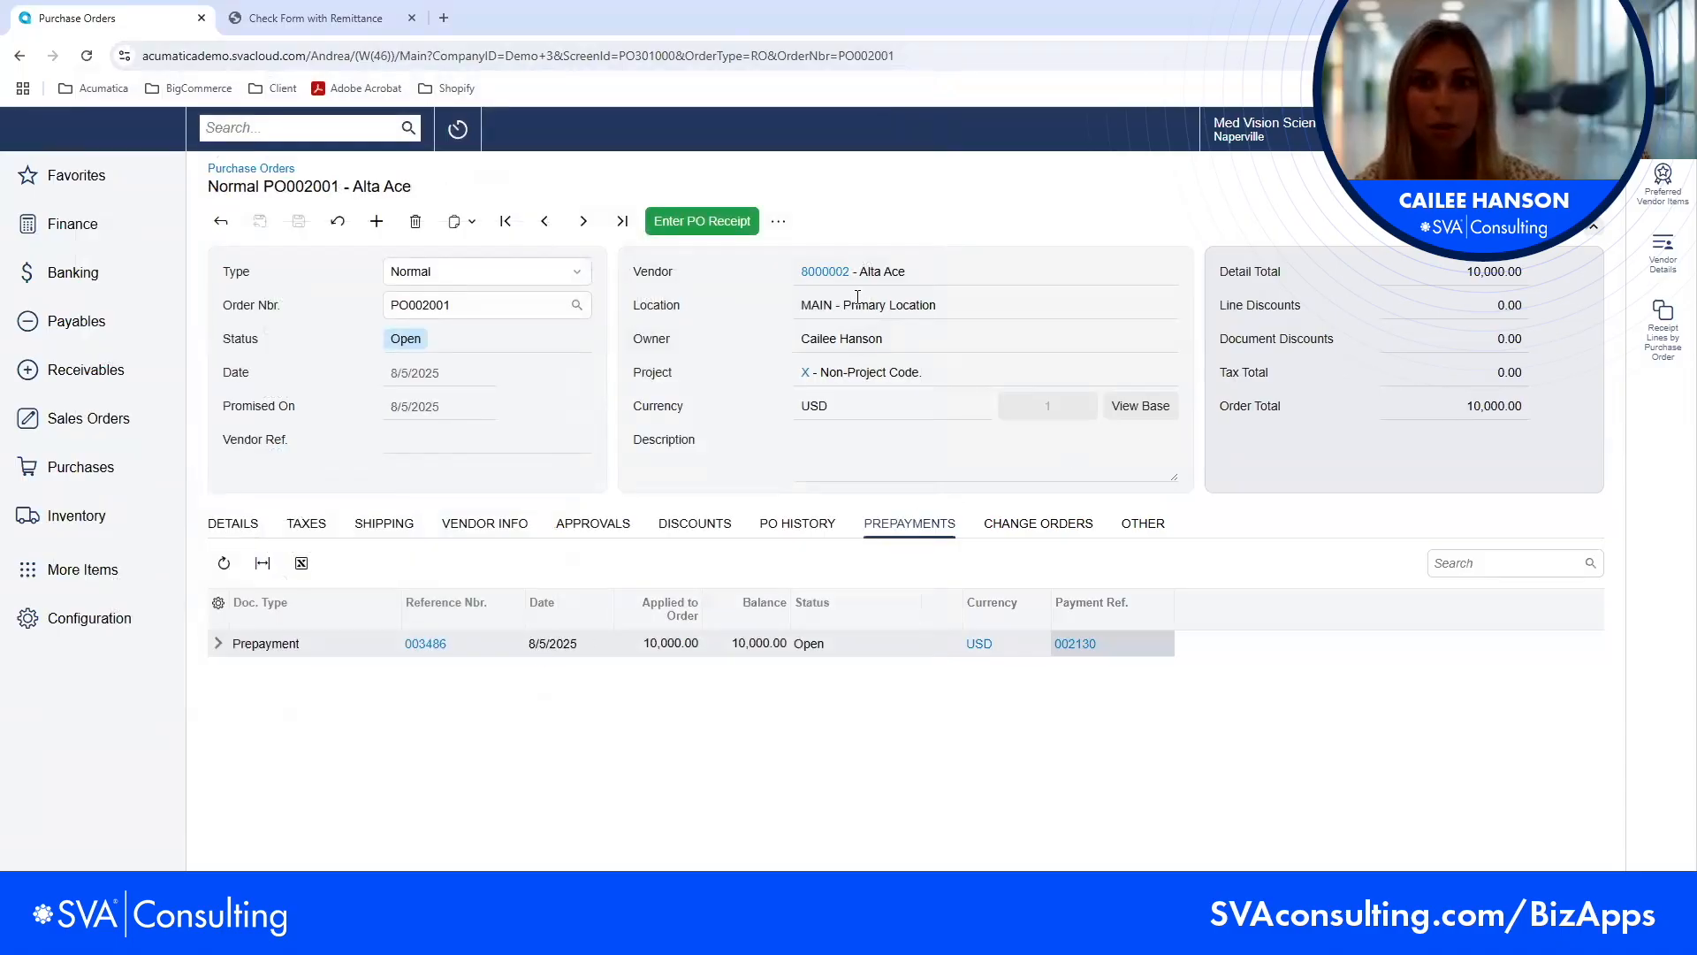
- Email the purchase order to the vendor and review the generated email activity with its attached purchase order PDF
click(778, 221)
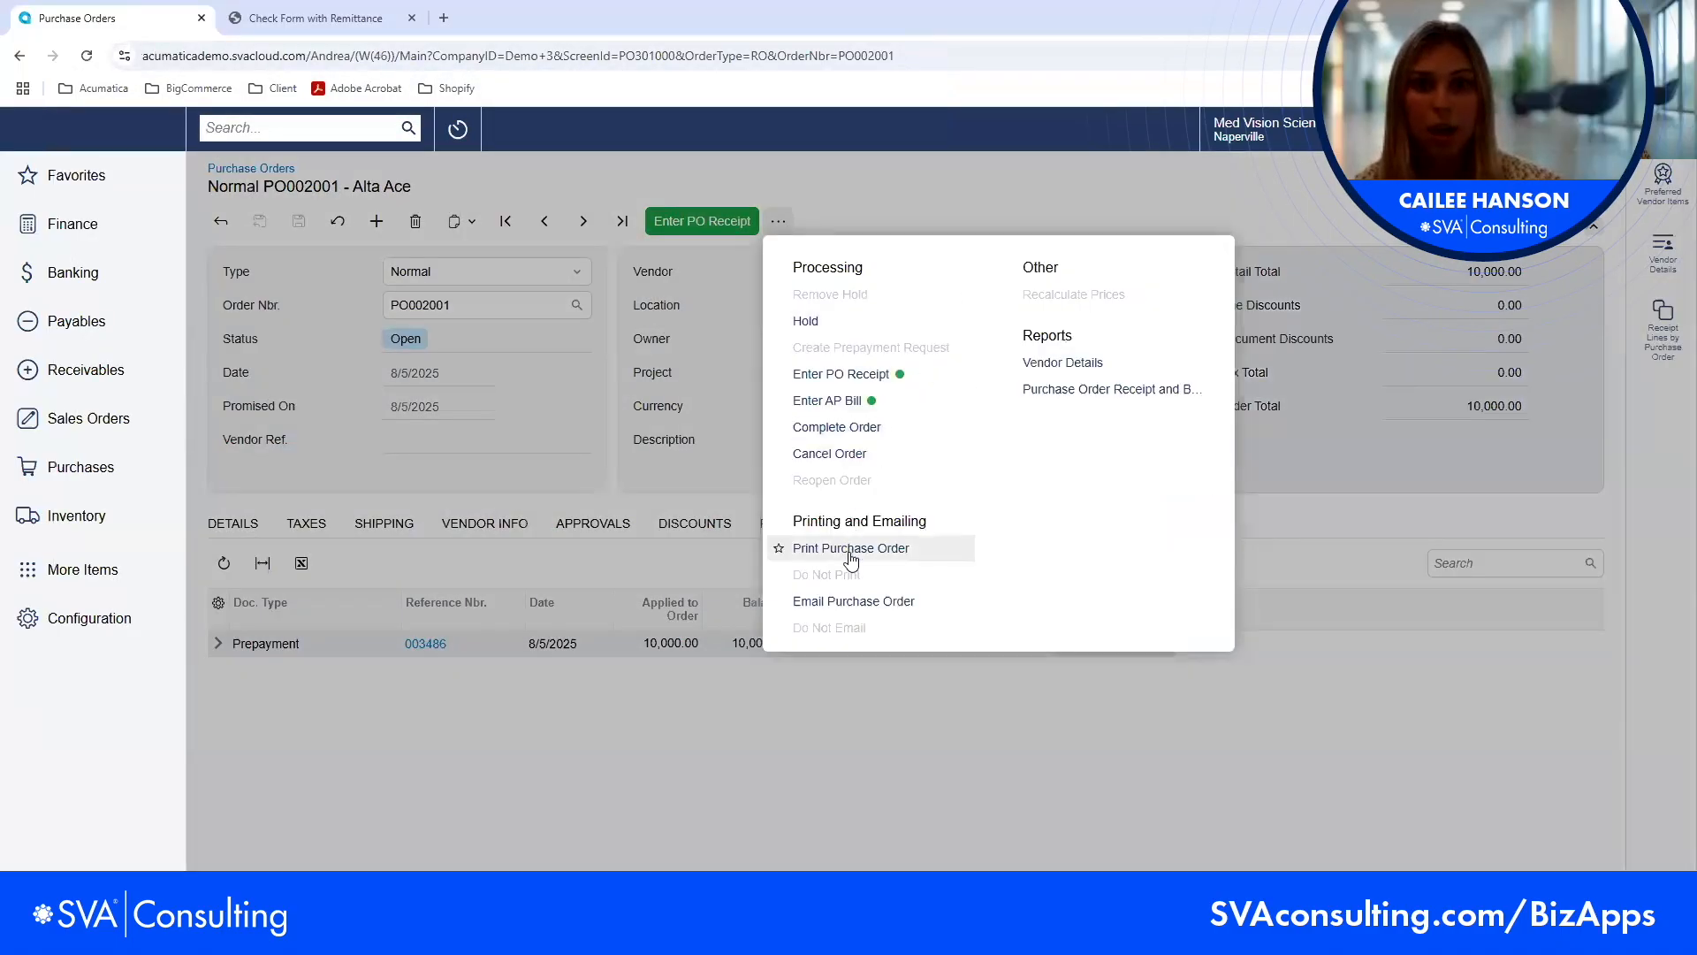
click(840, 601)
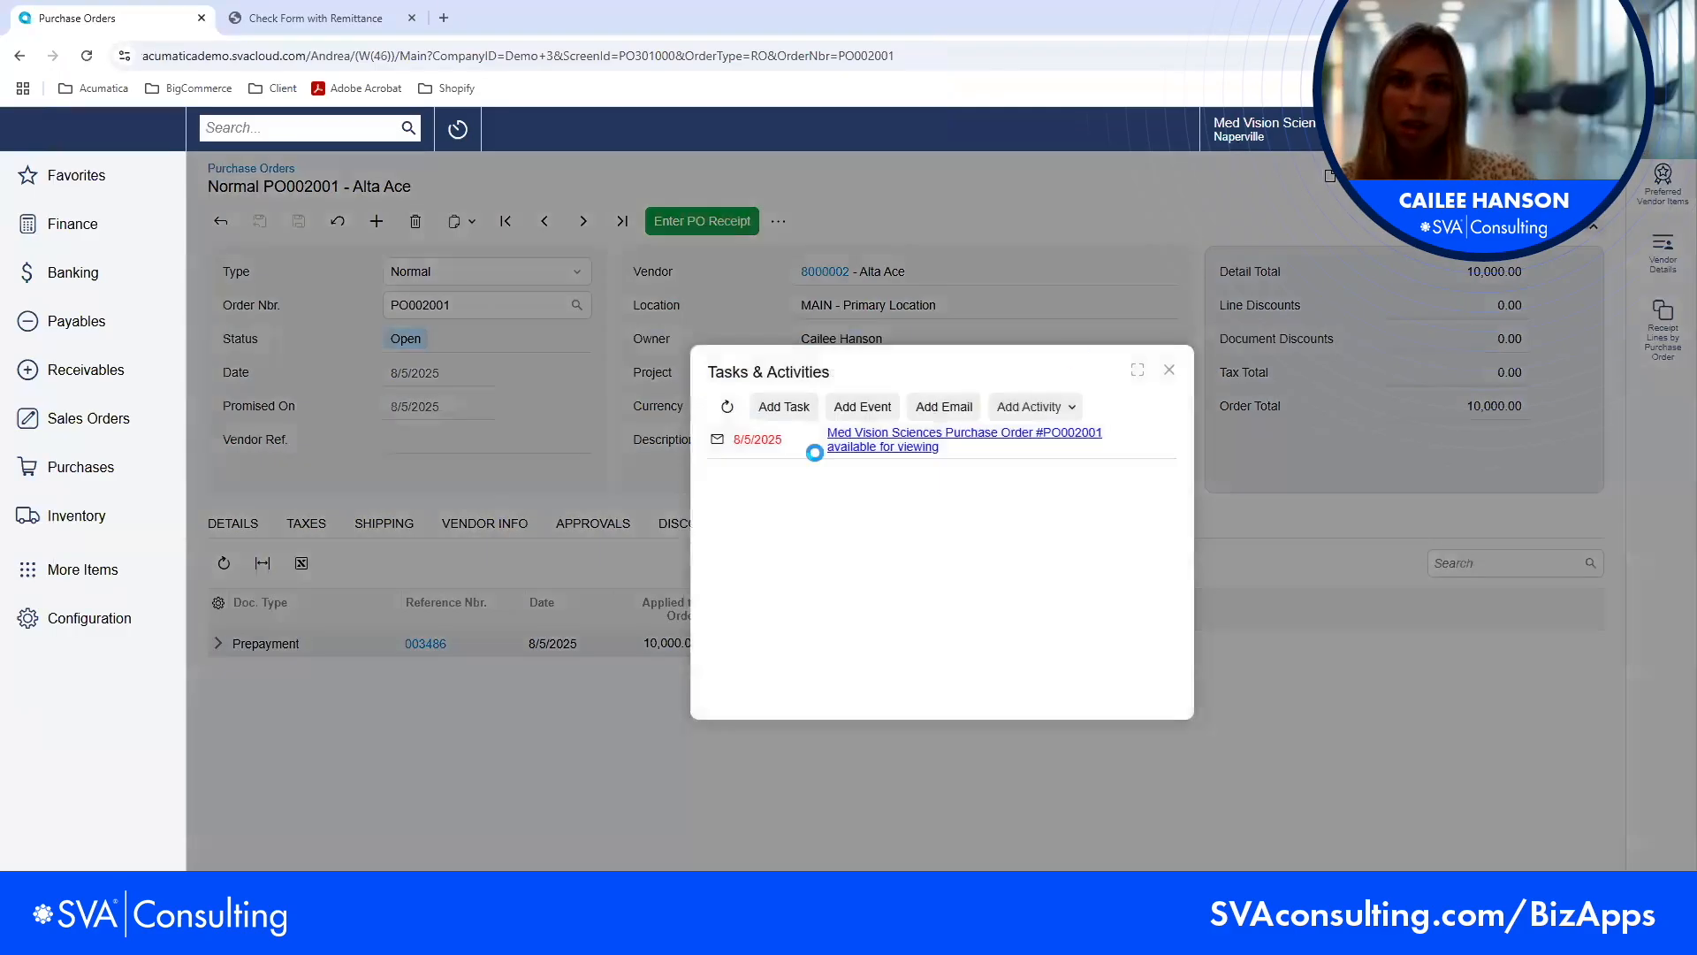
click(867, 432)
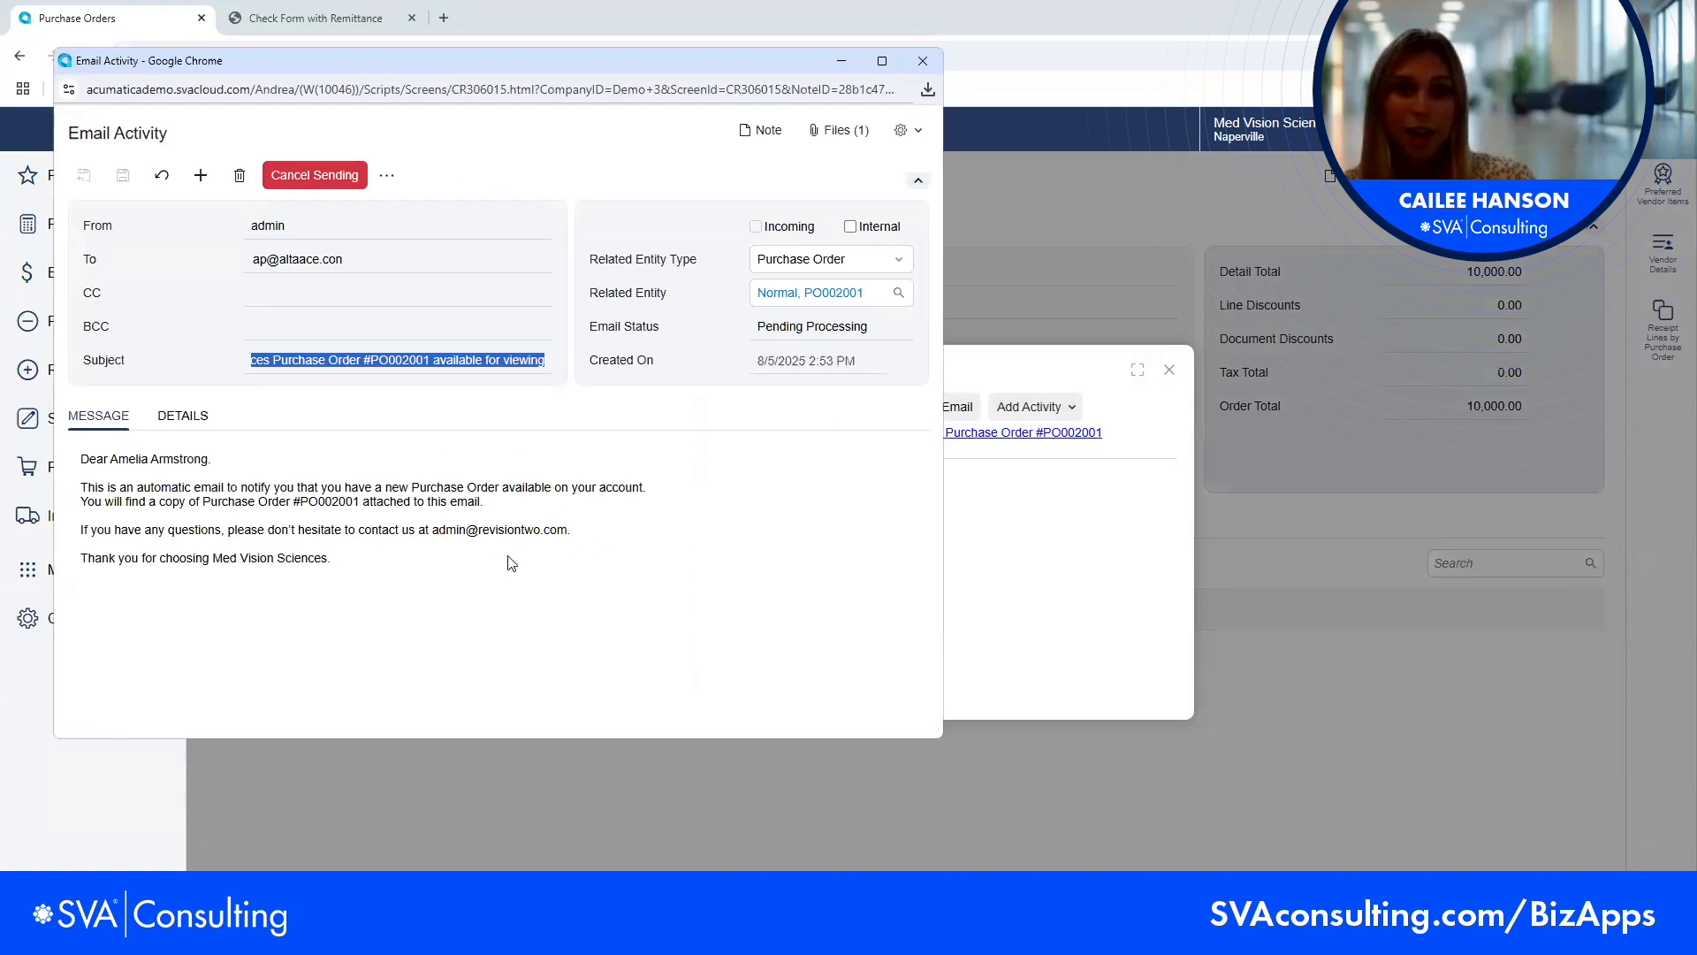
click(835, 130)
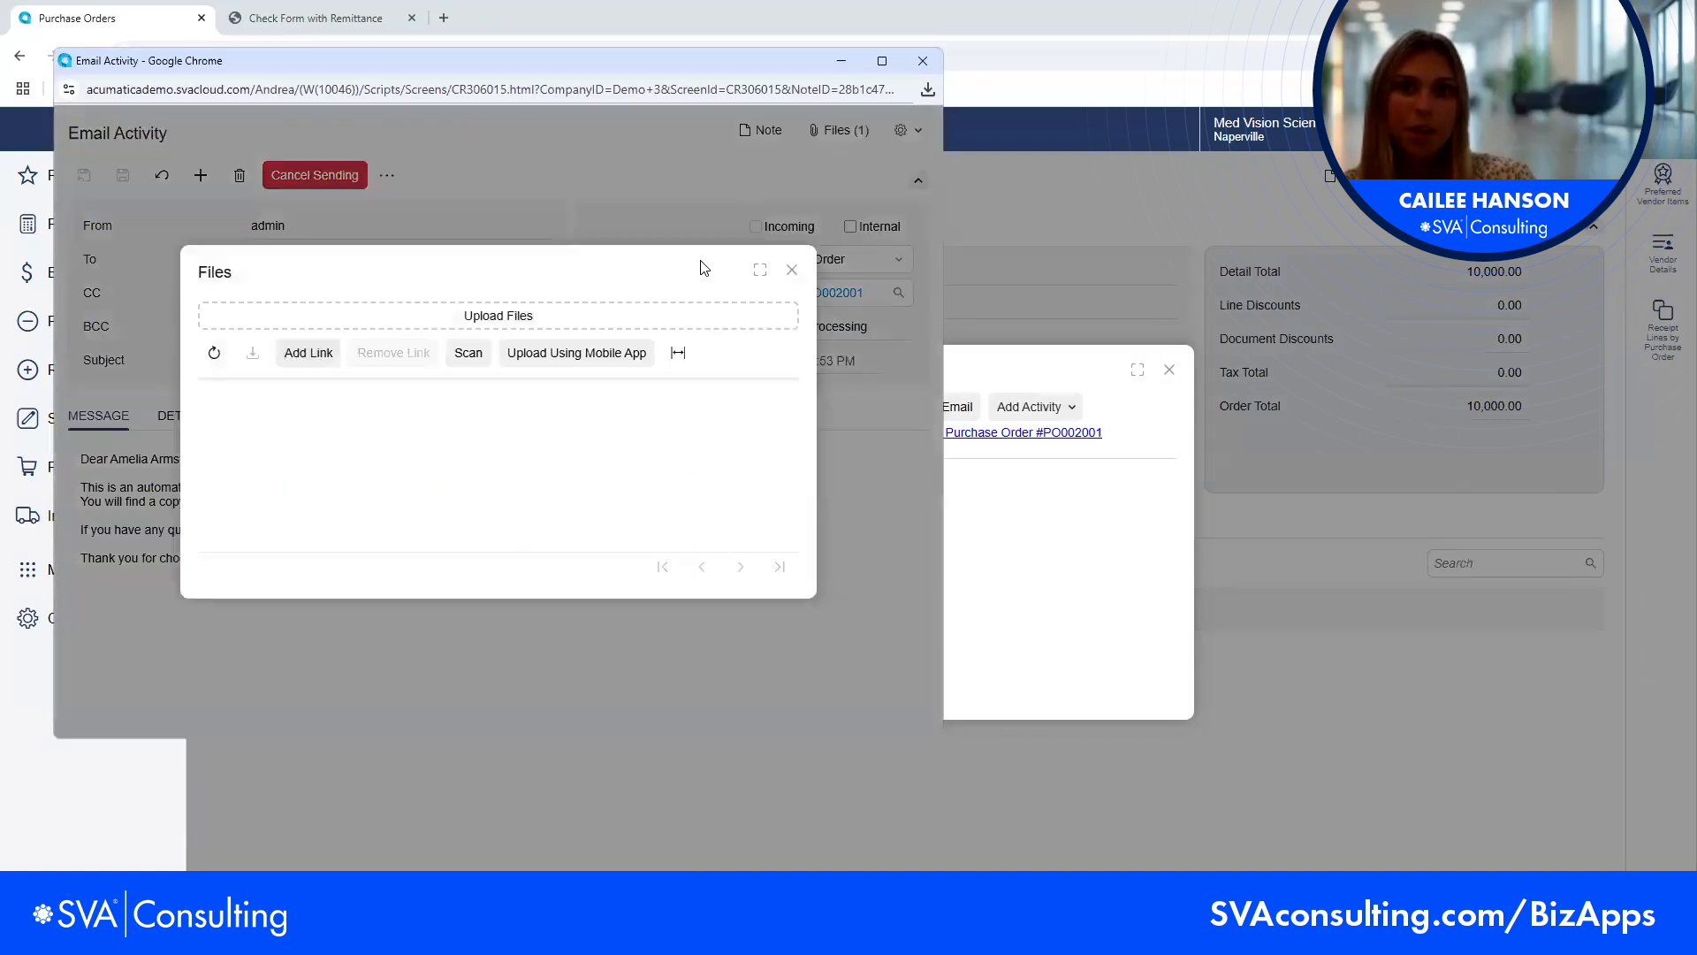
click(292, 438)
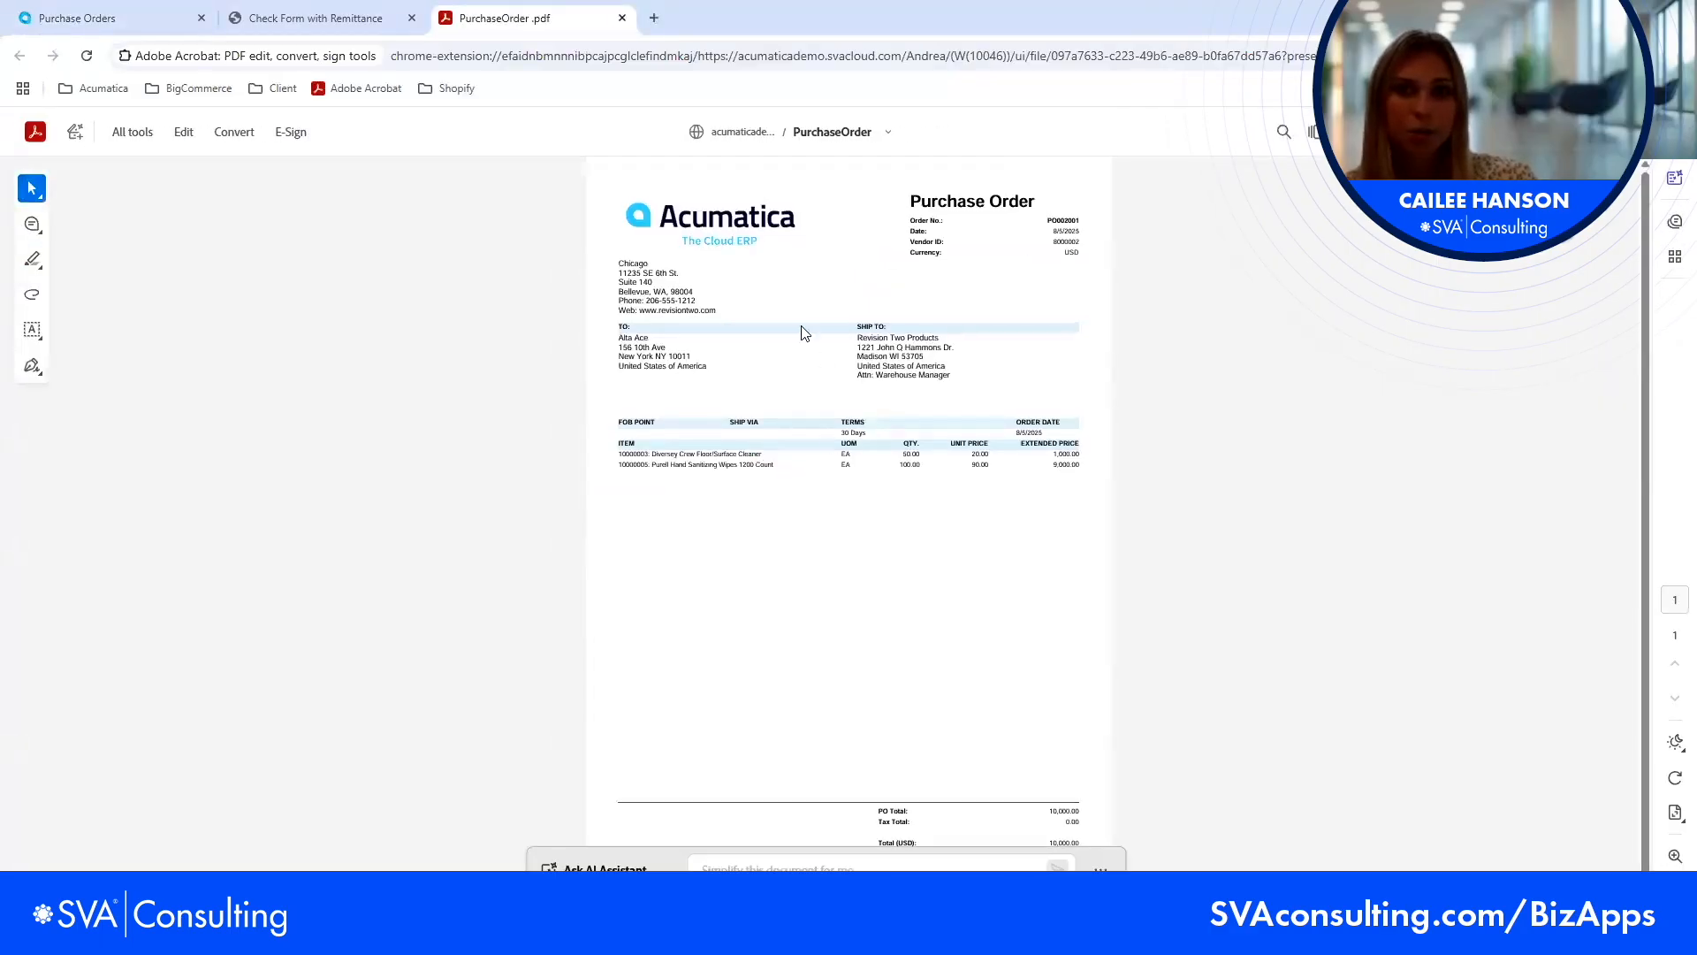
click(622, 17)
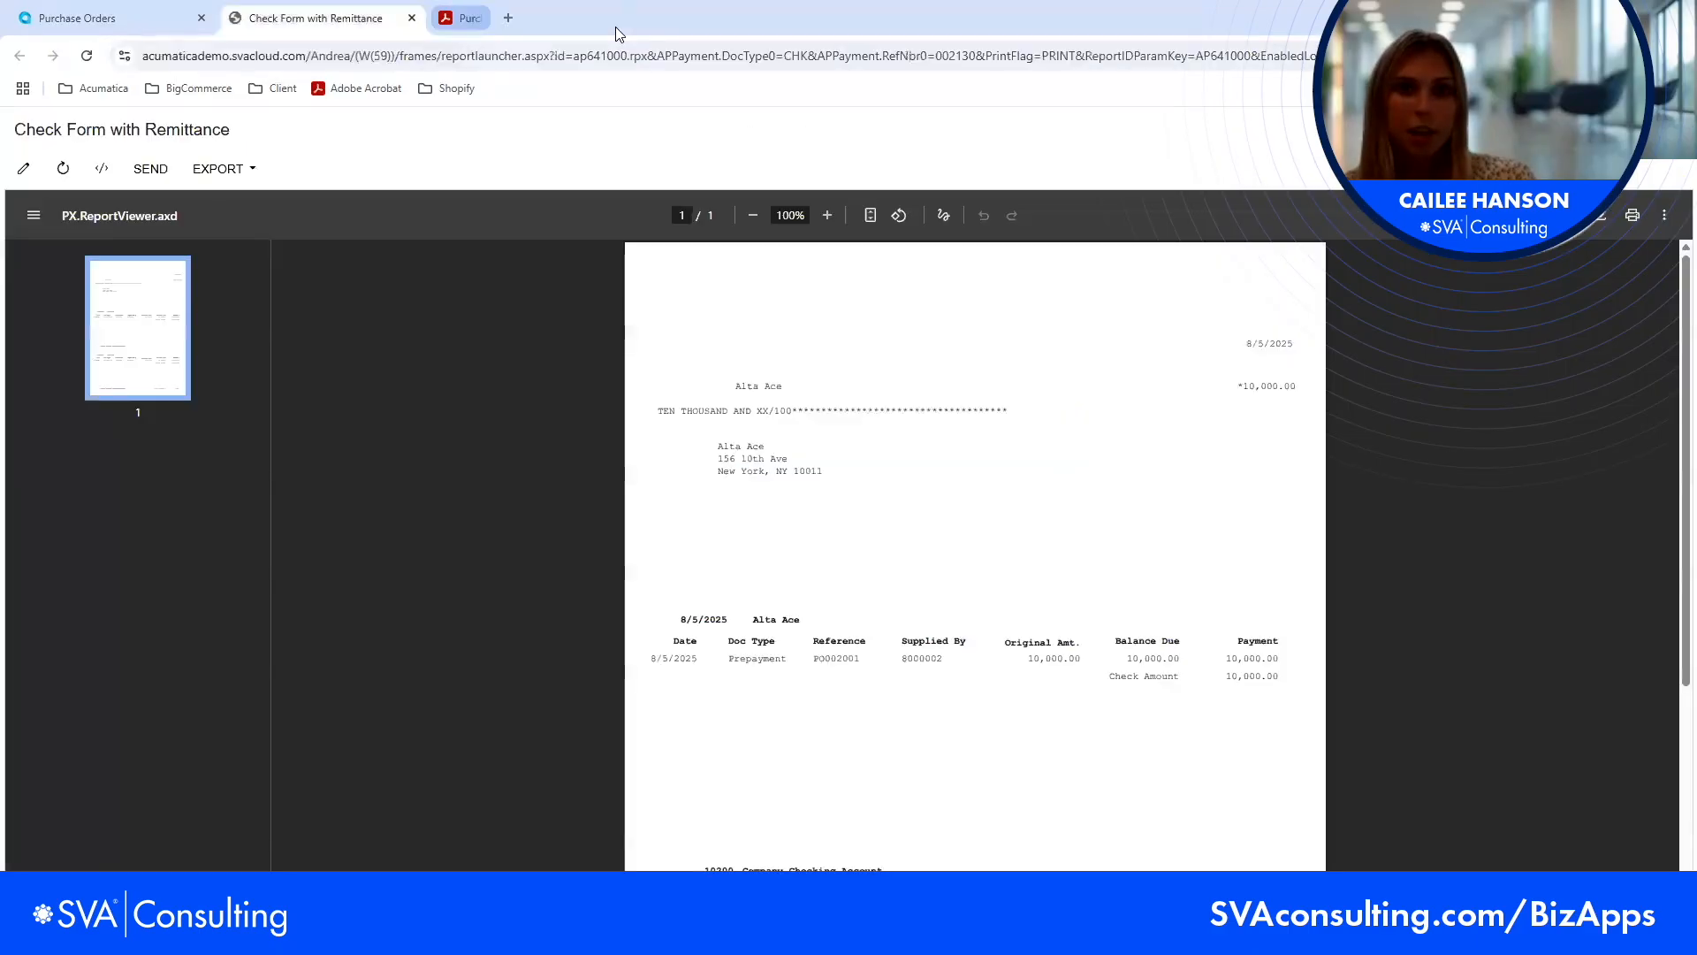
click(412, 19)
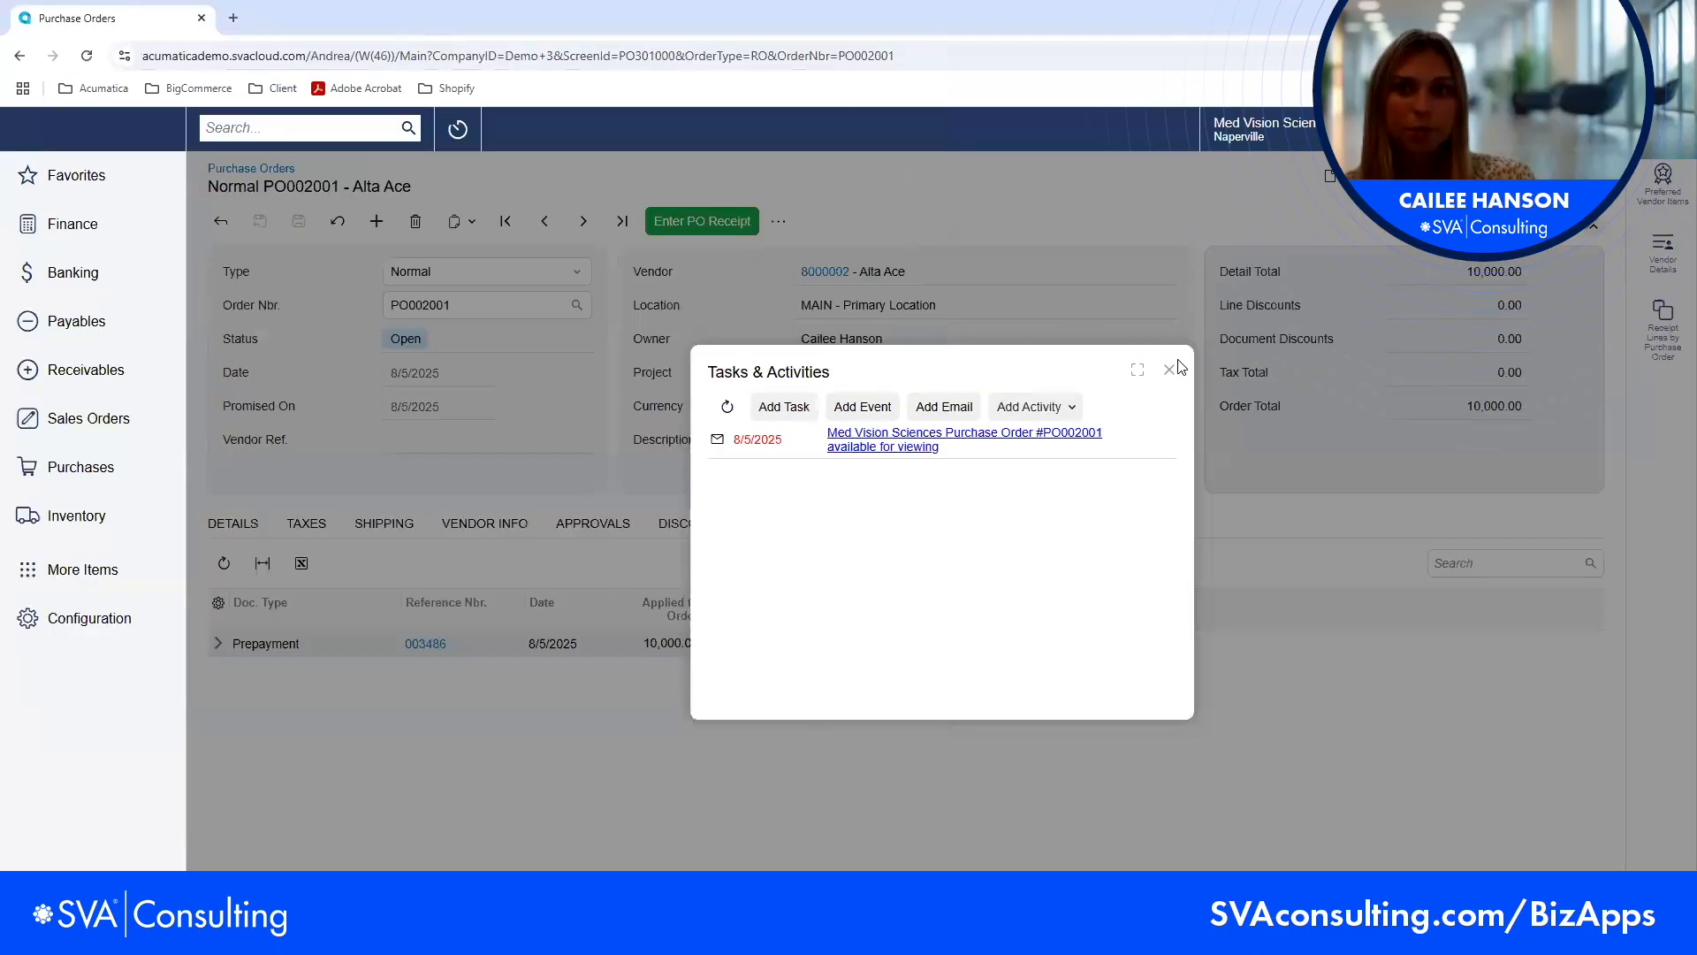
click(1170, 369)
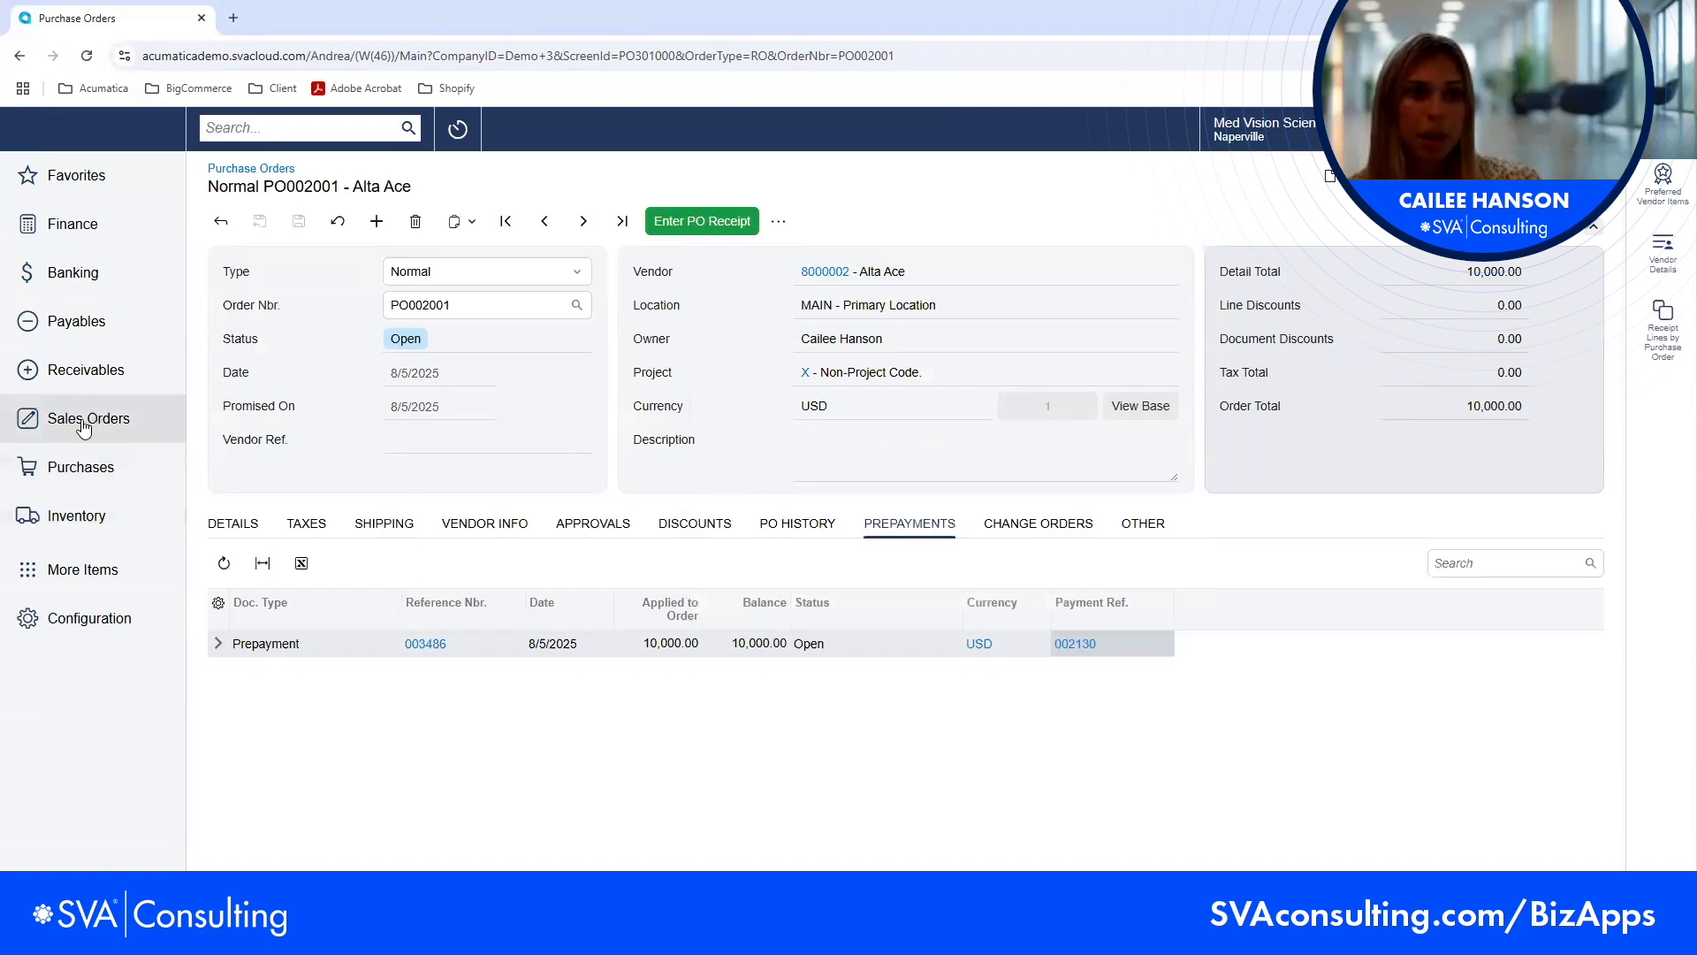
- Create a purchase receipt from the Alta Ace purchase order and save it
click(97, 468)
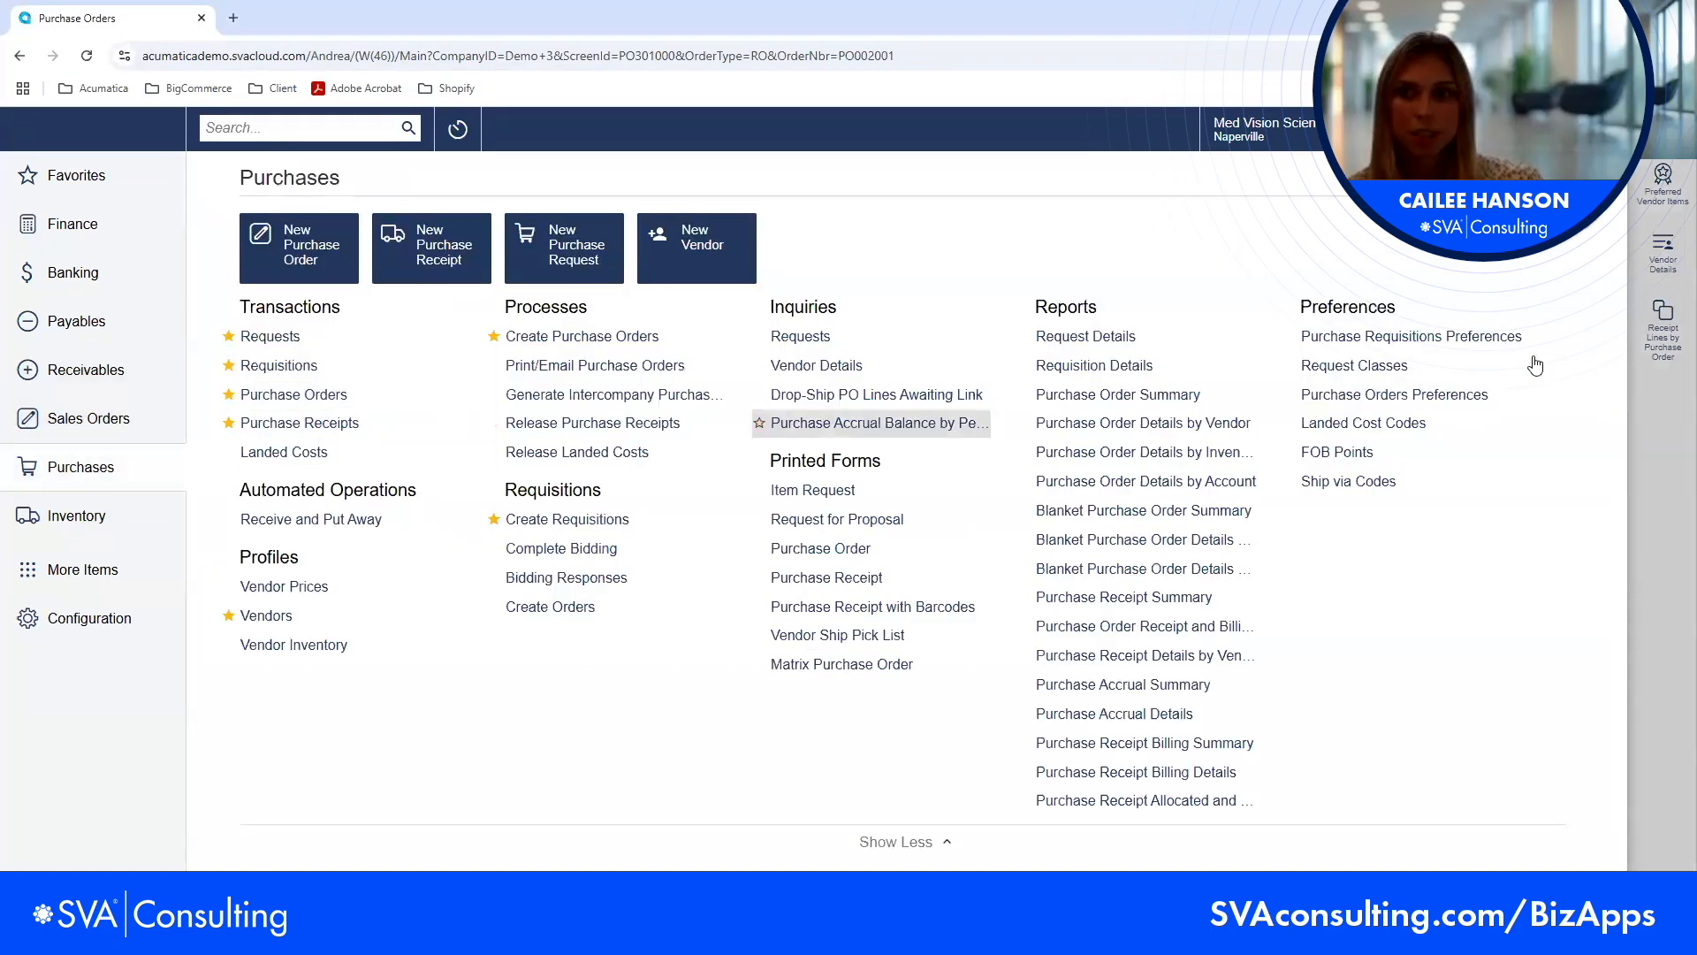
click(1556, 178)
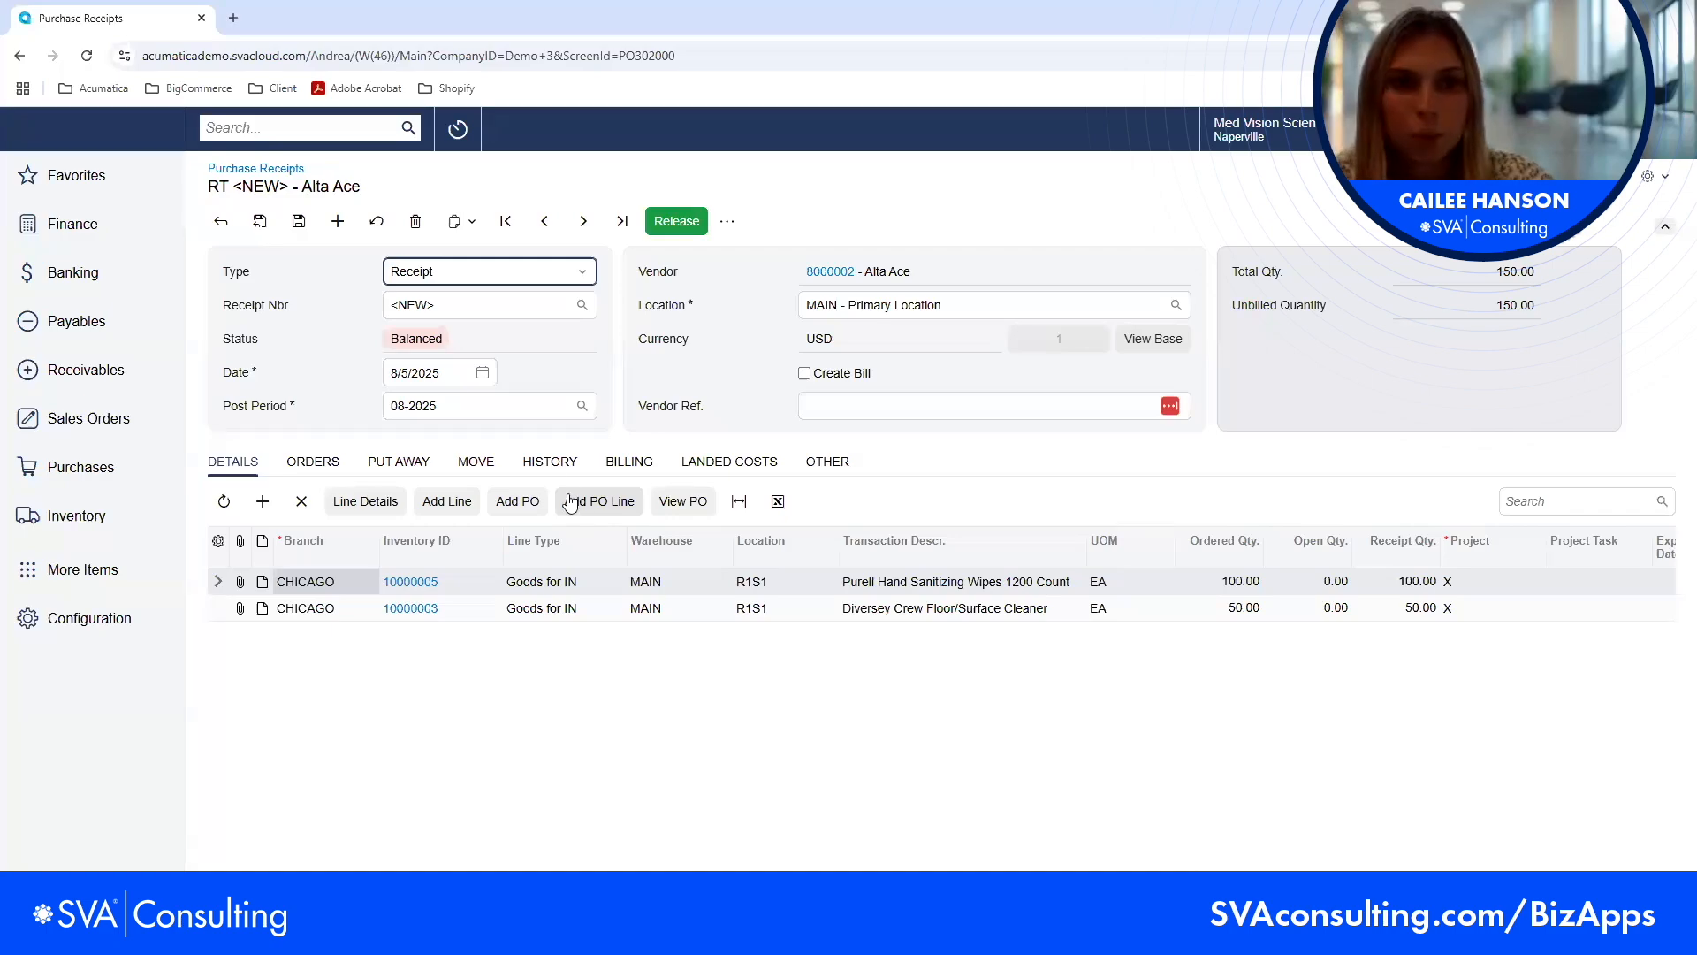
click(298, 221)
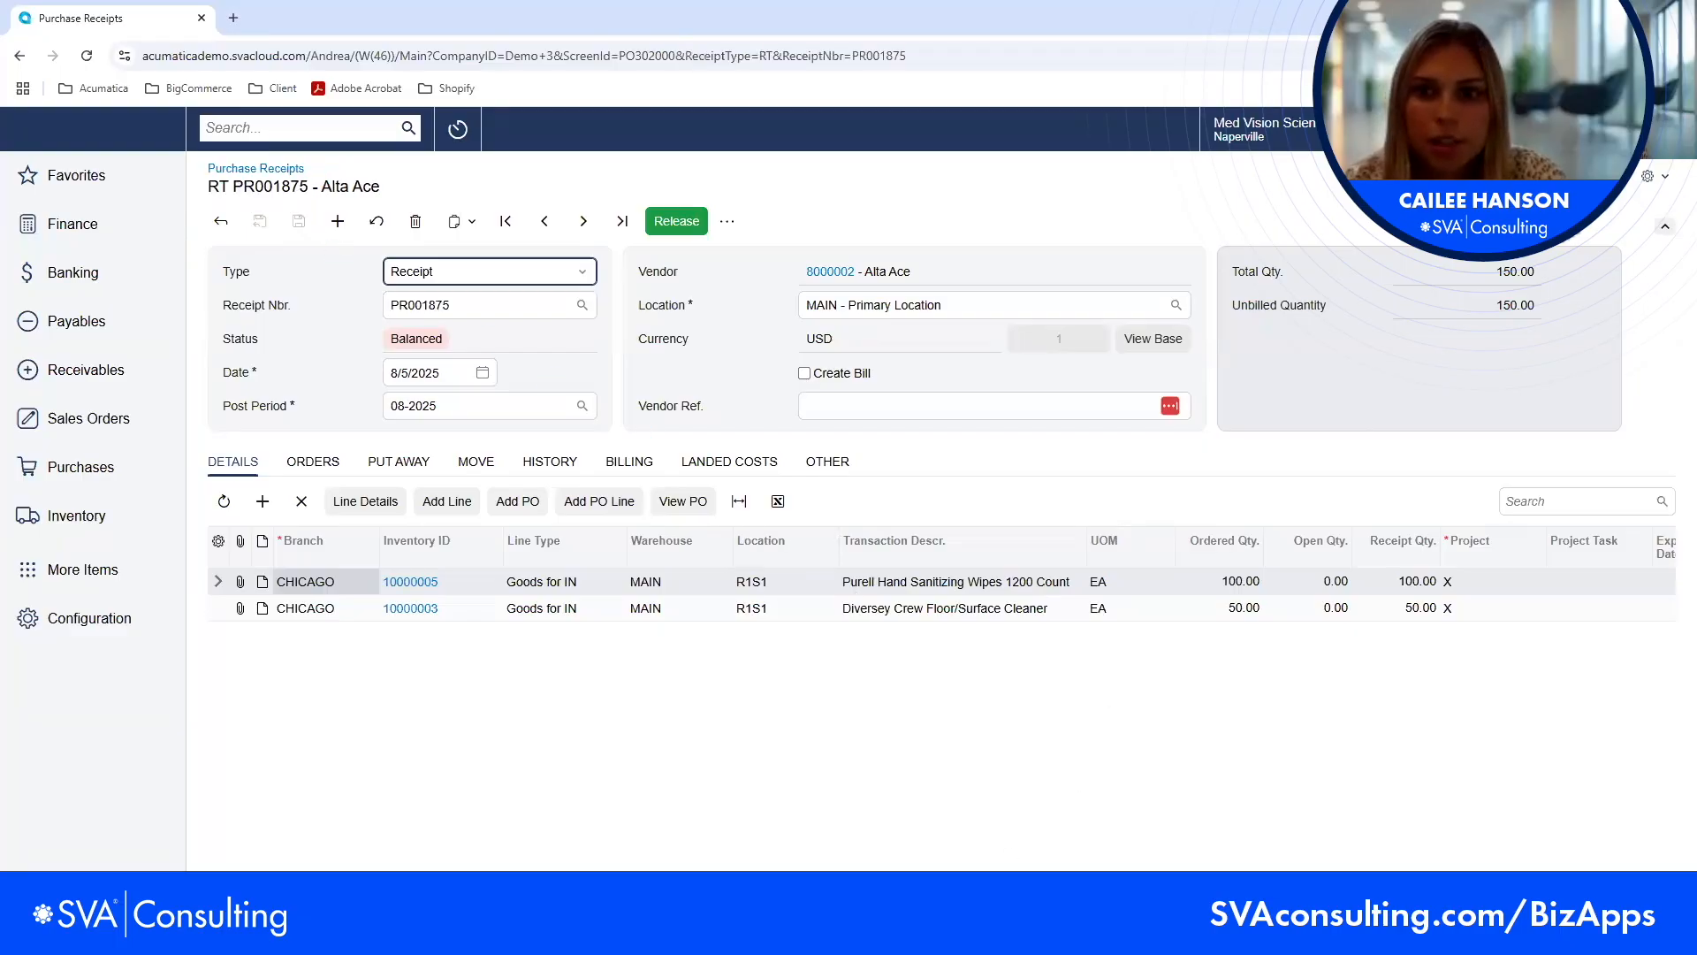
- Try a receipt quantity of 50 on the Purell Hand Sanitizing Wipes line, restore it to 100, and save the receipt
drag(1136, 871, 1279, 853)
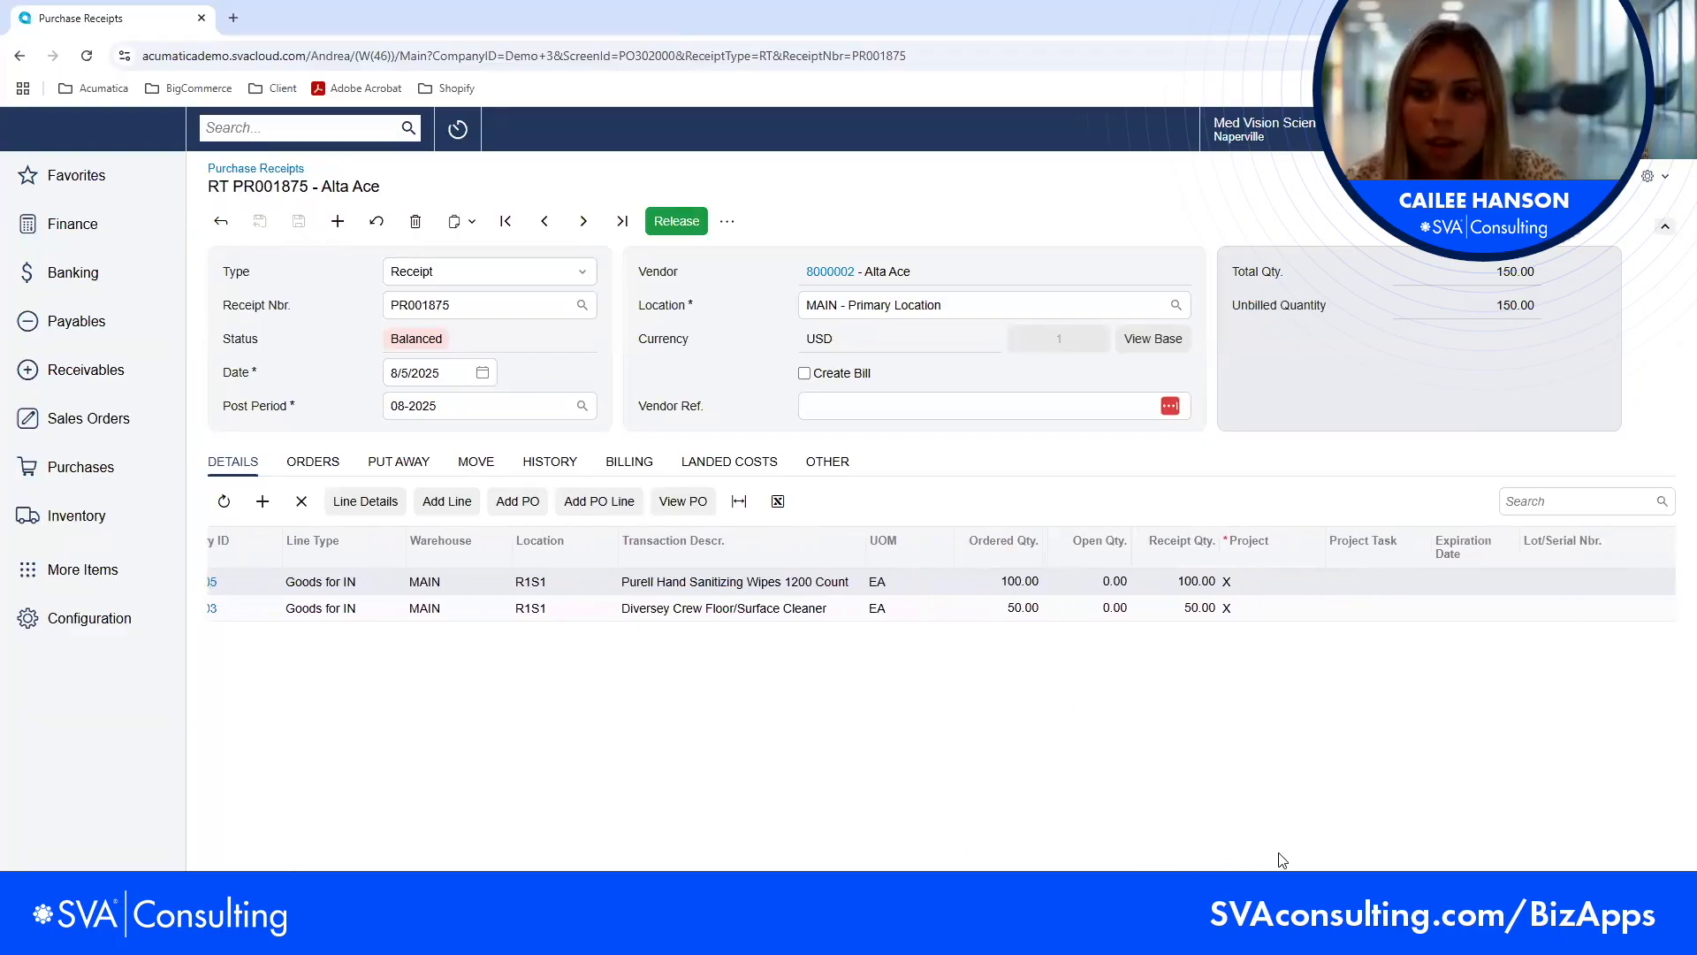
click(1194, 583)
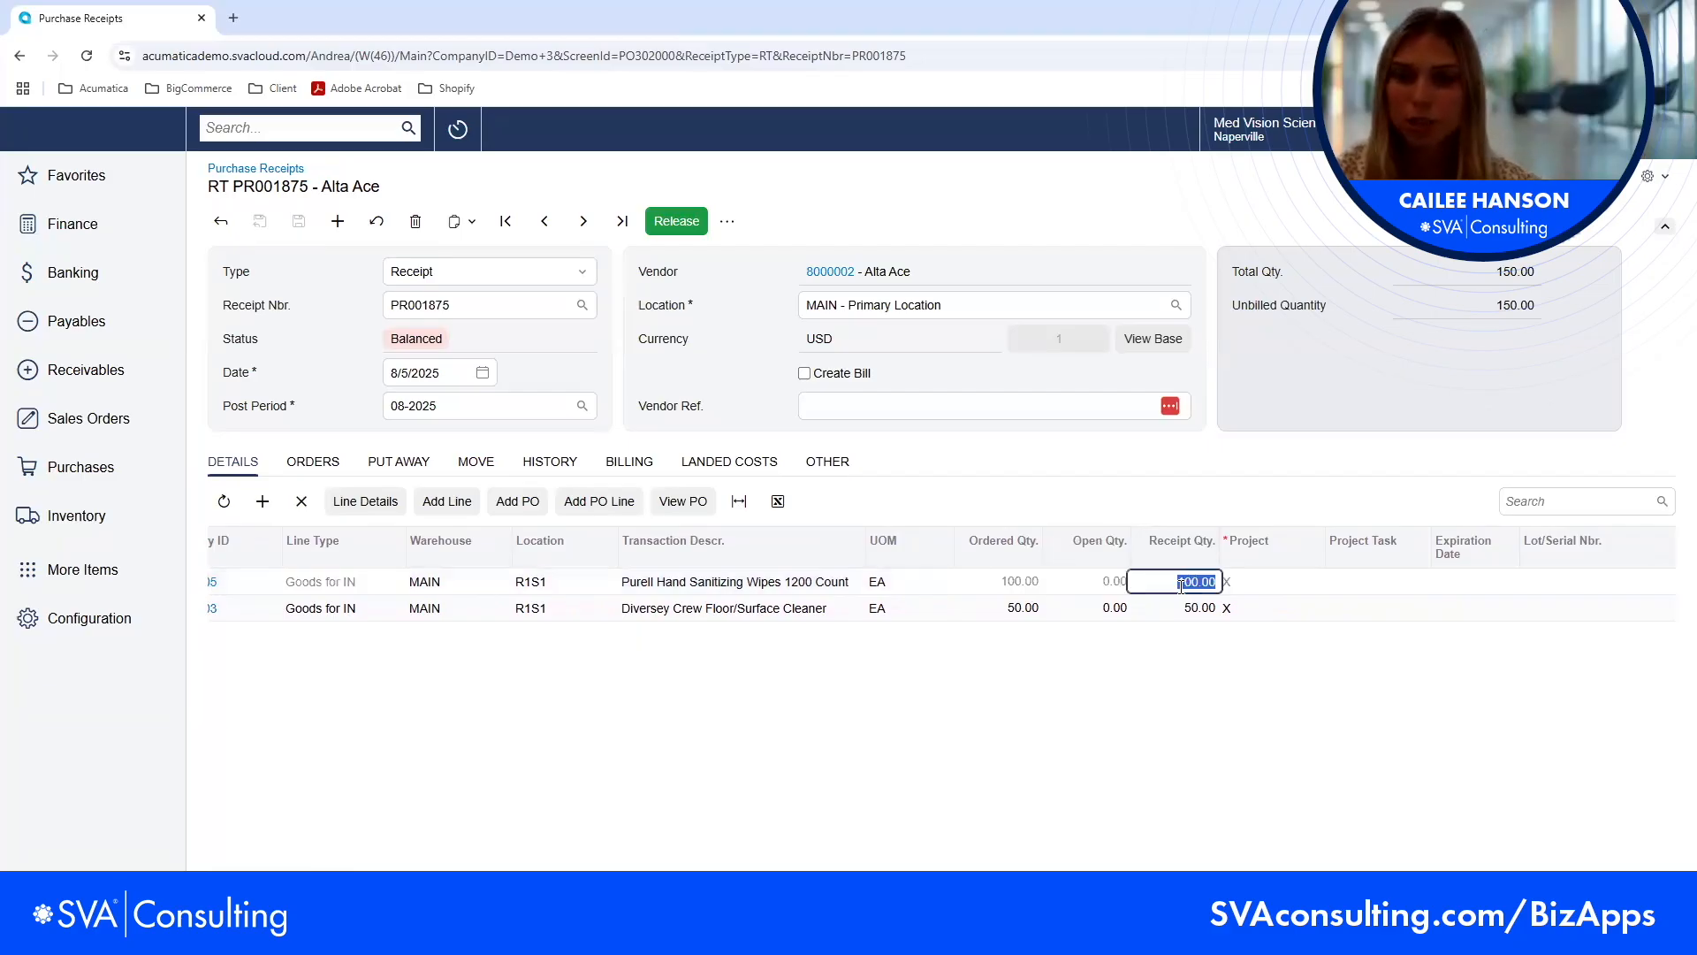
text(50)
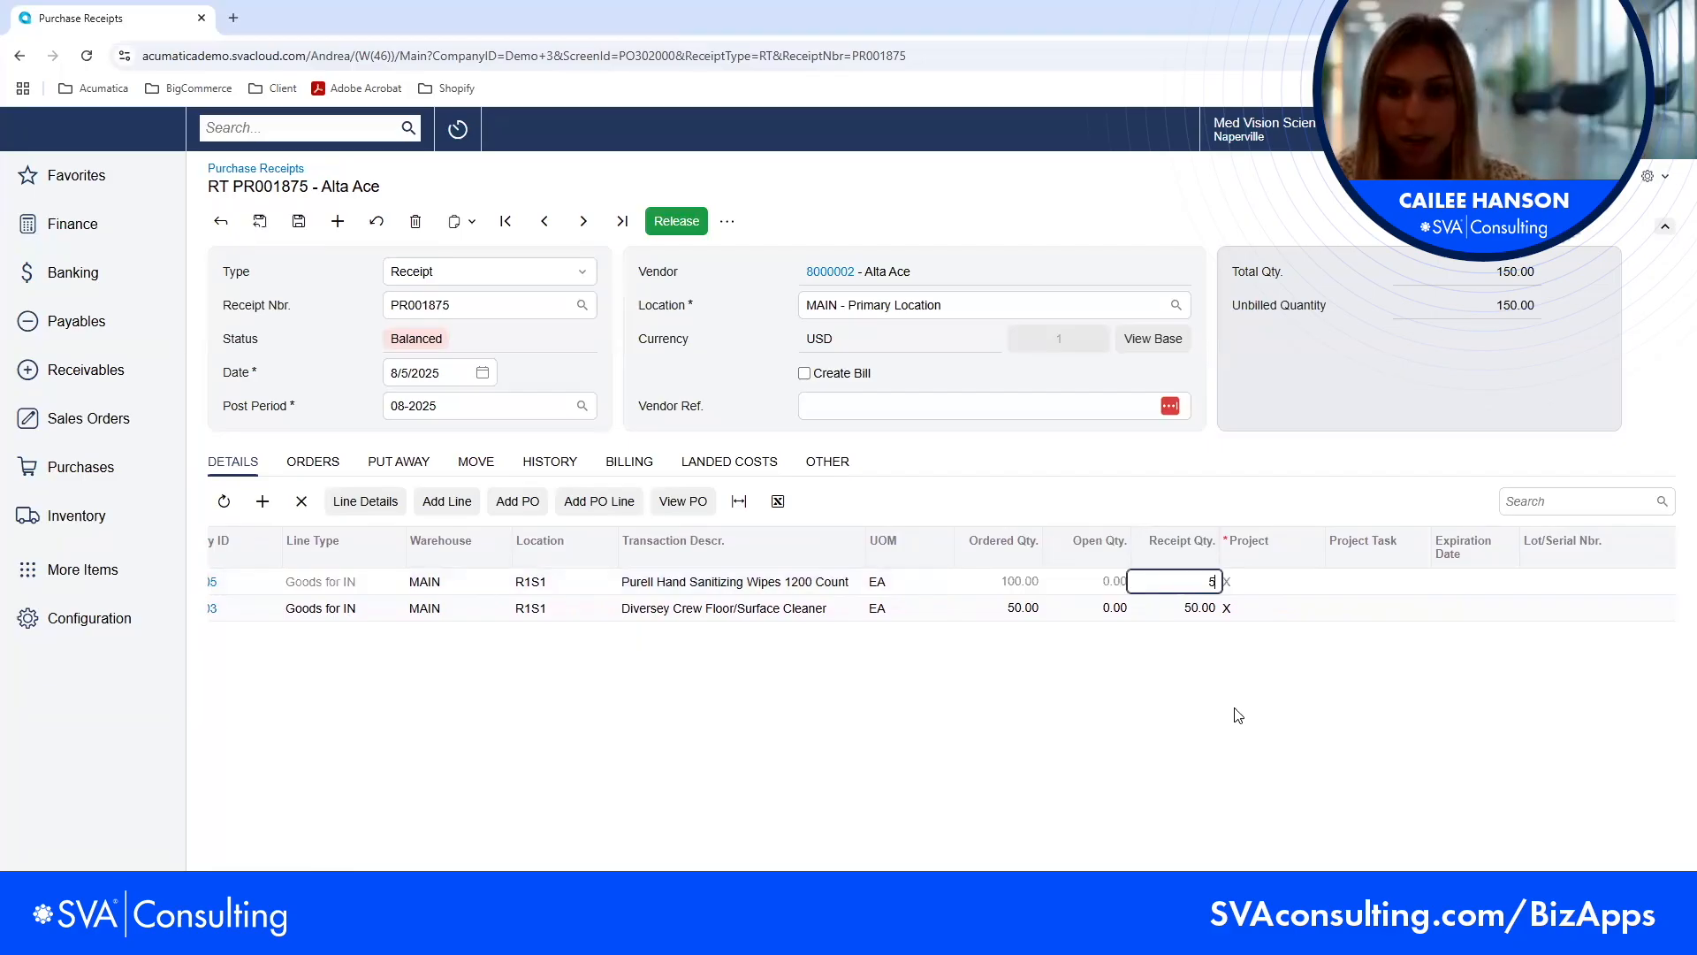
key(Return)
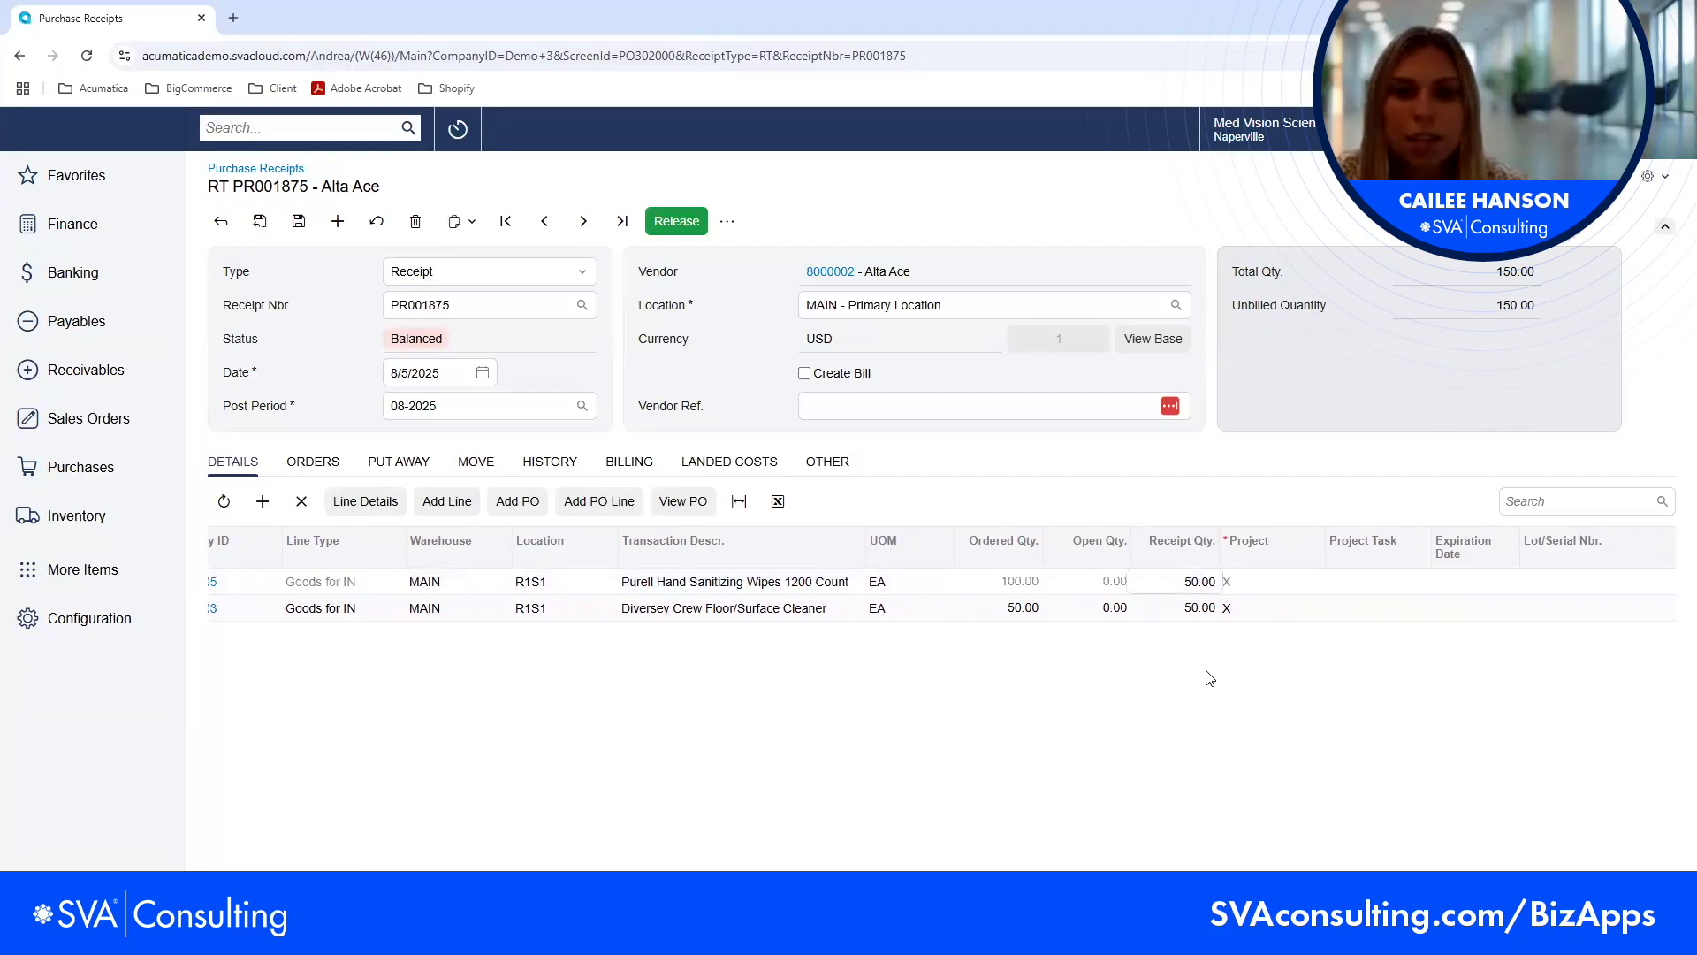
click(1182, 588)
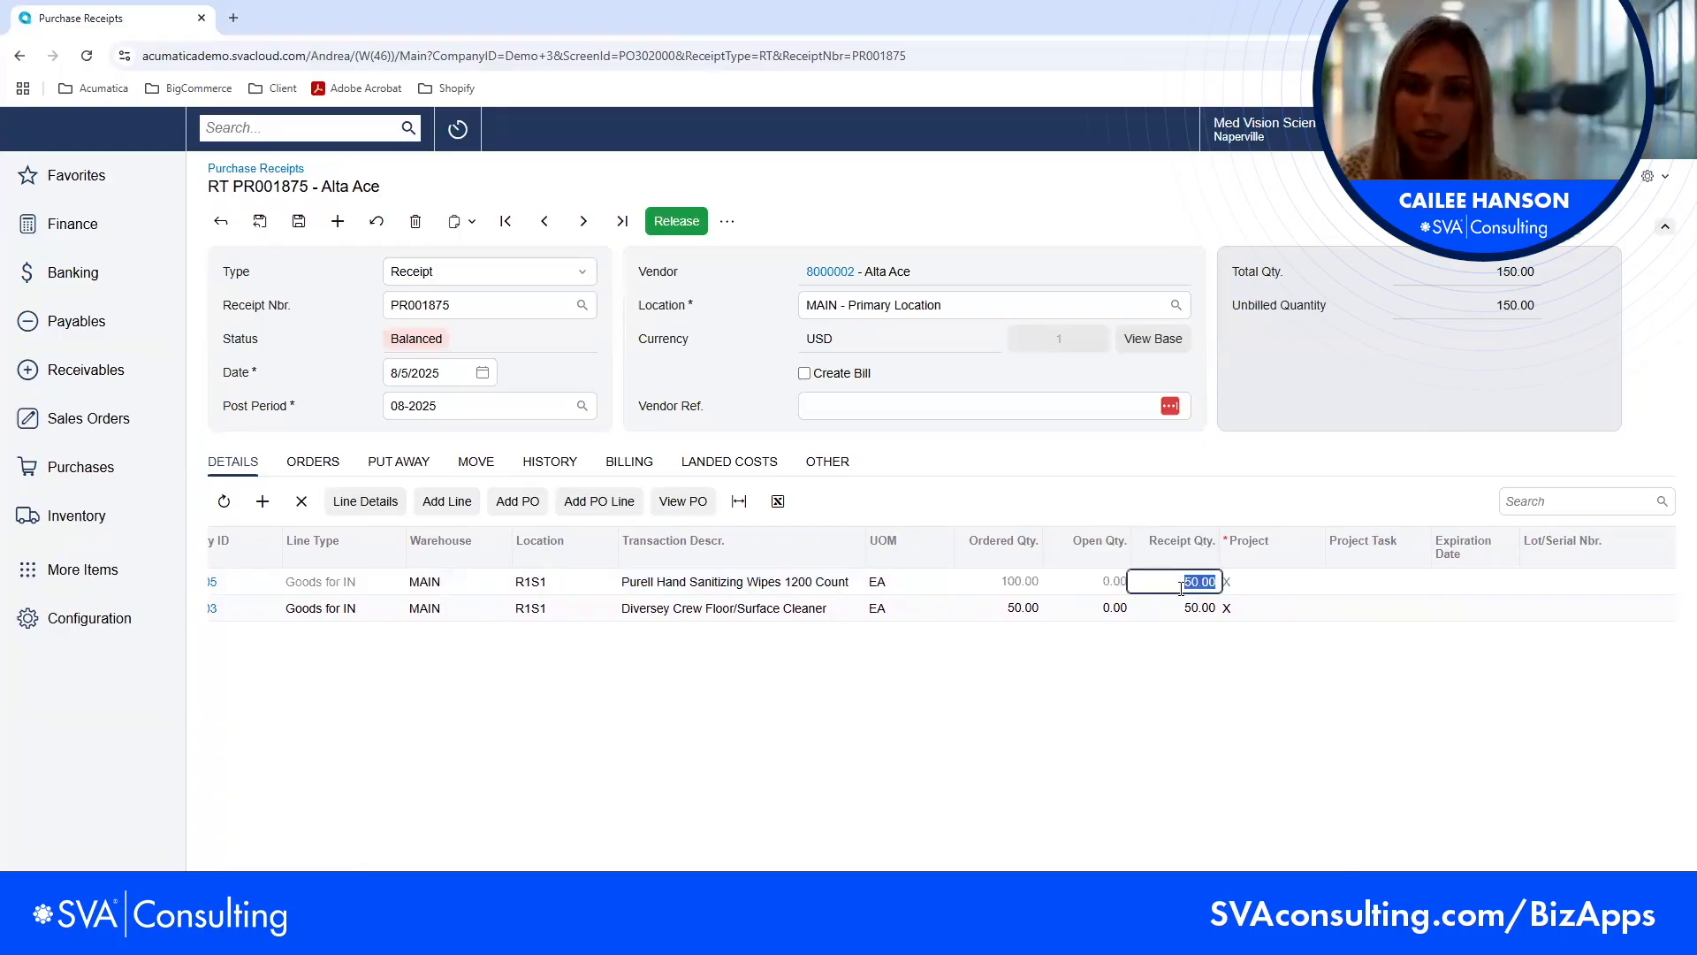
text(100)
key(Return)
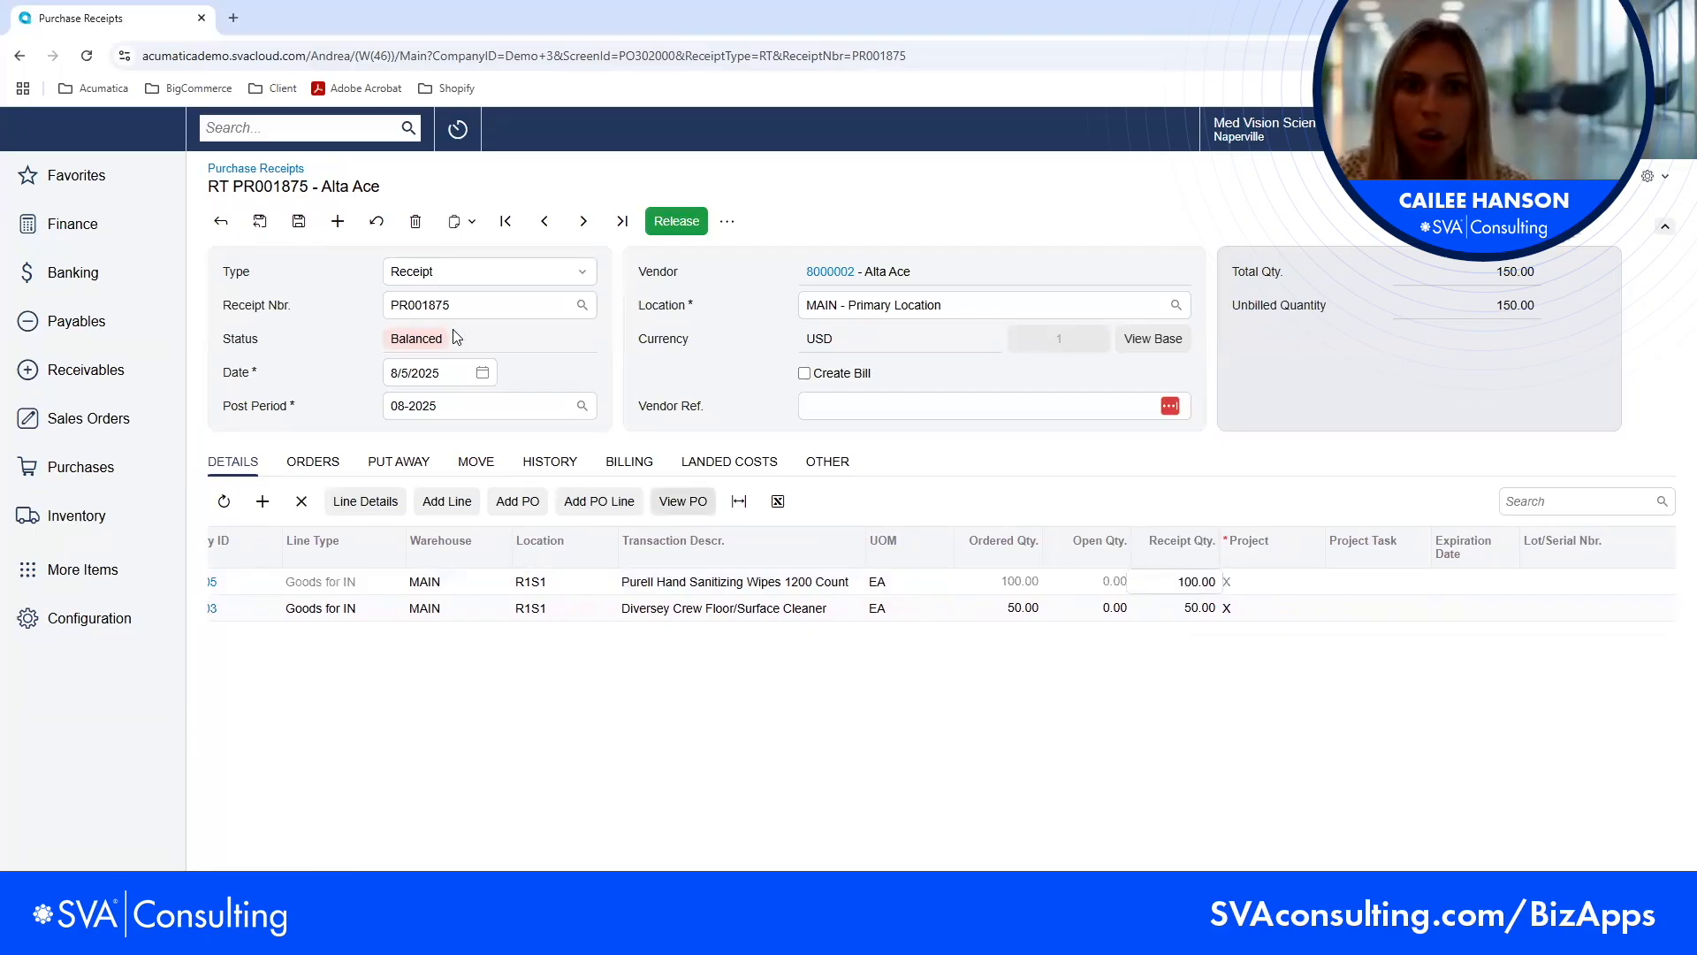
click(299, 221)
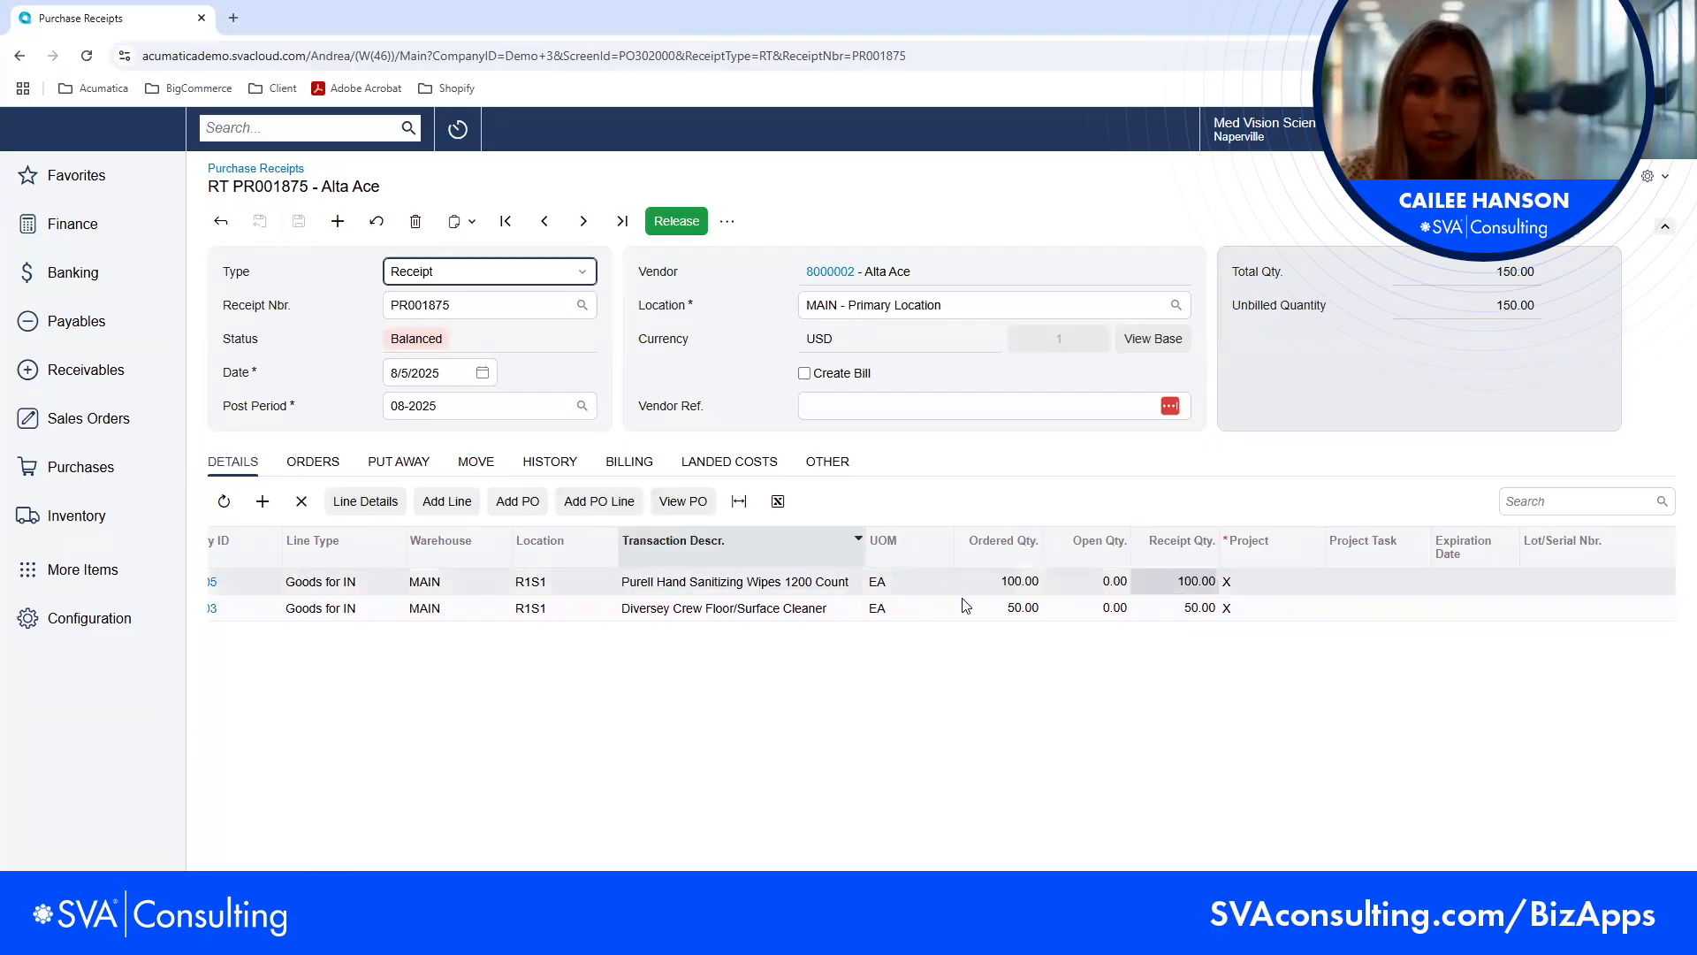
- Release the purchase receipt and review its linked purchase order and landed costs
click(673, 223)
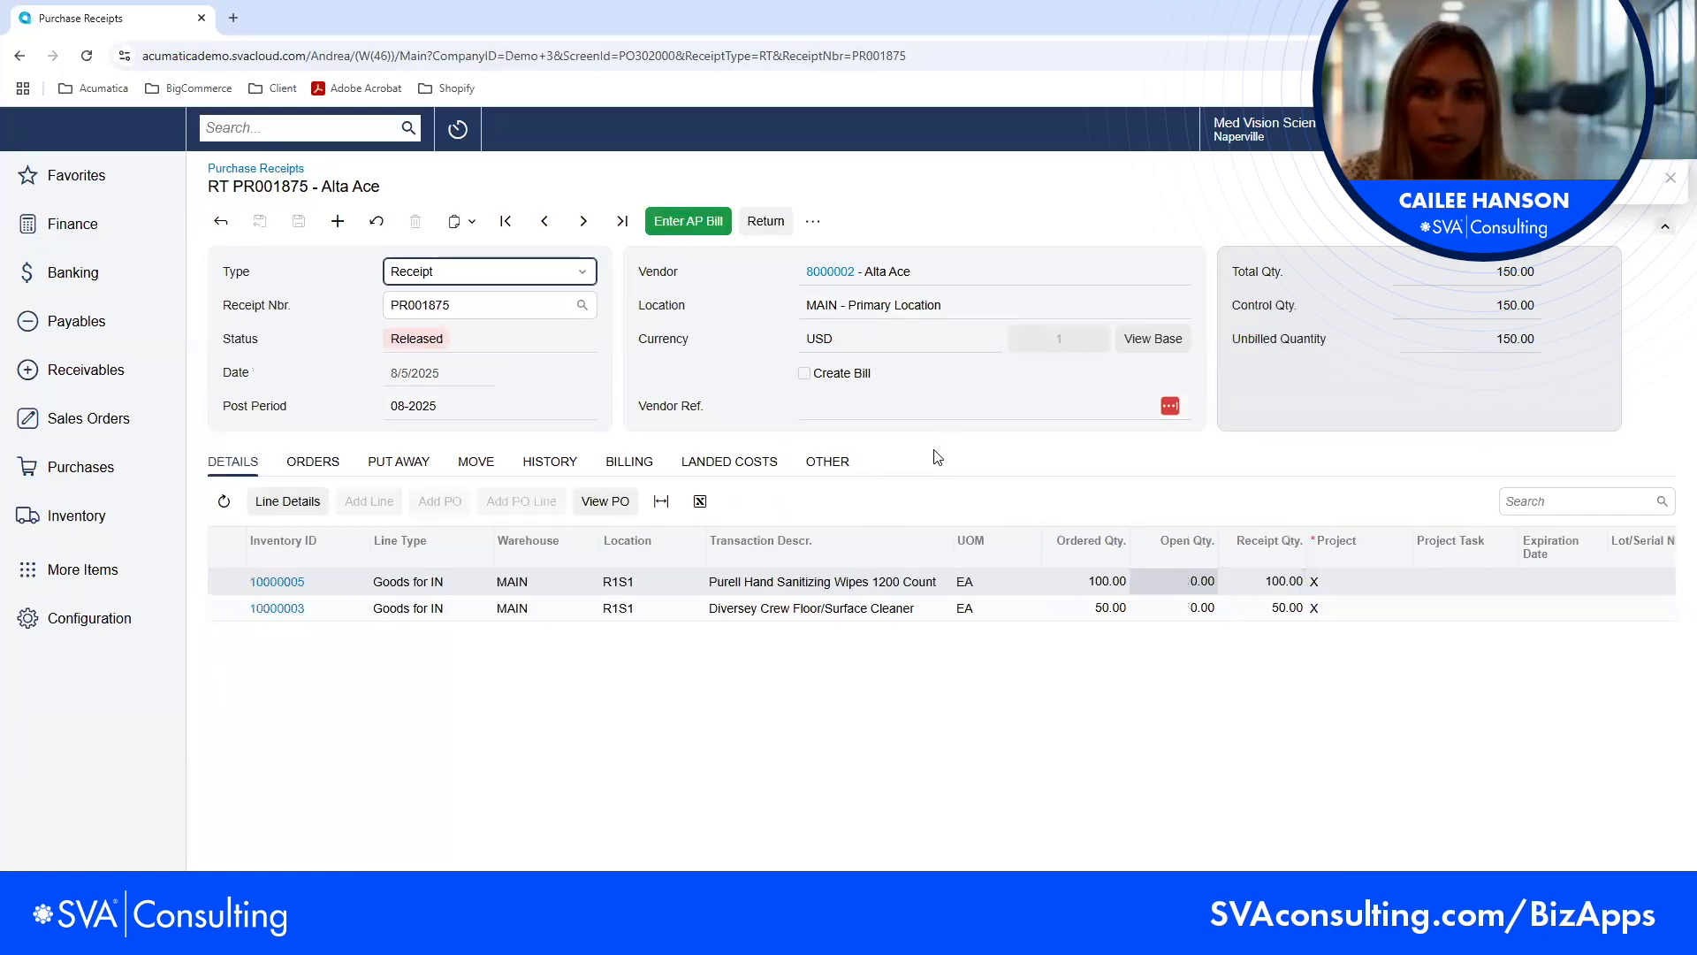
click(312, 463)
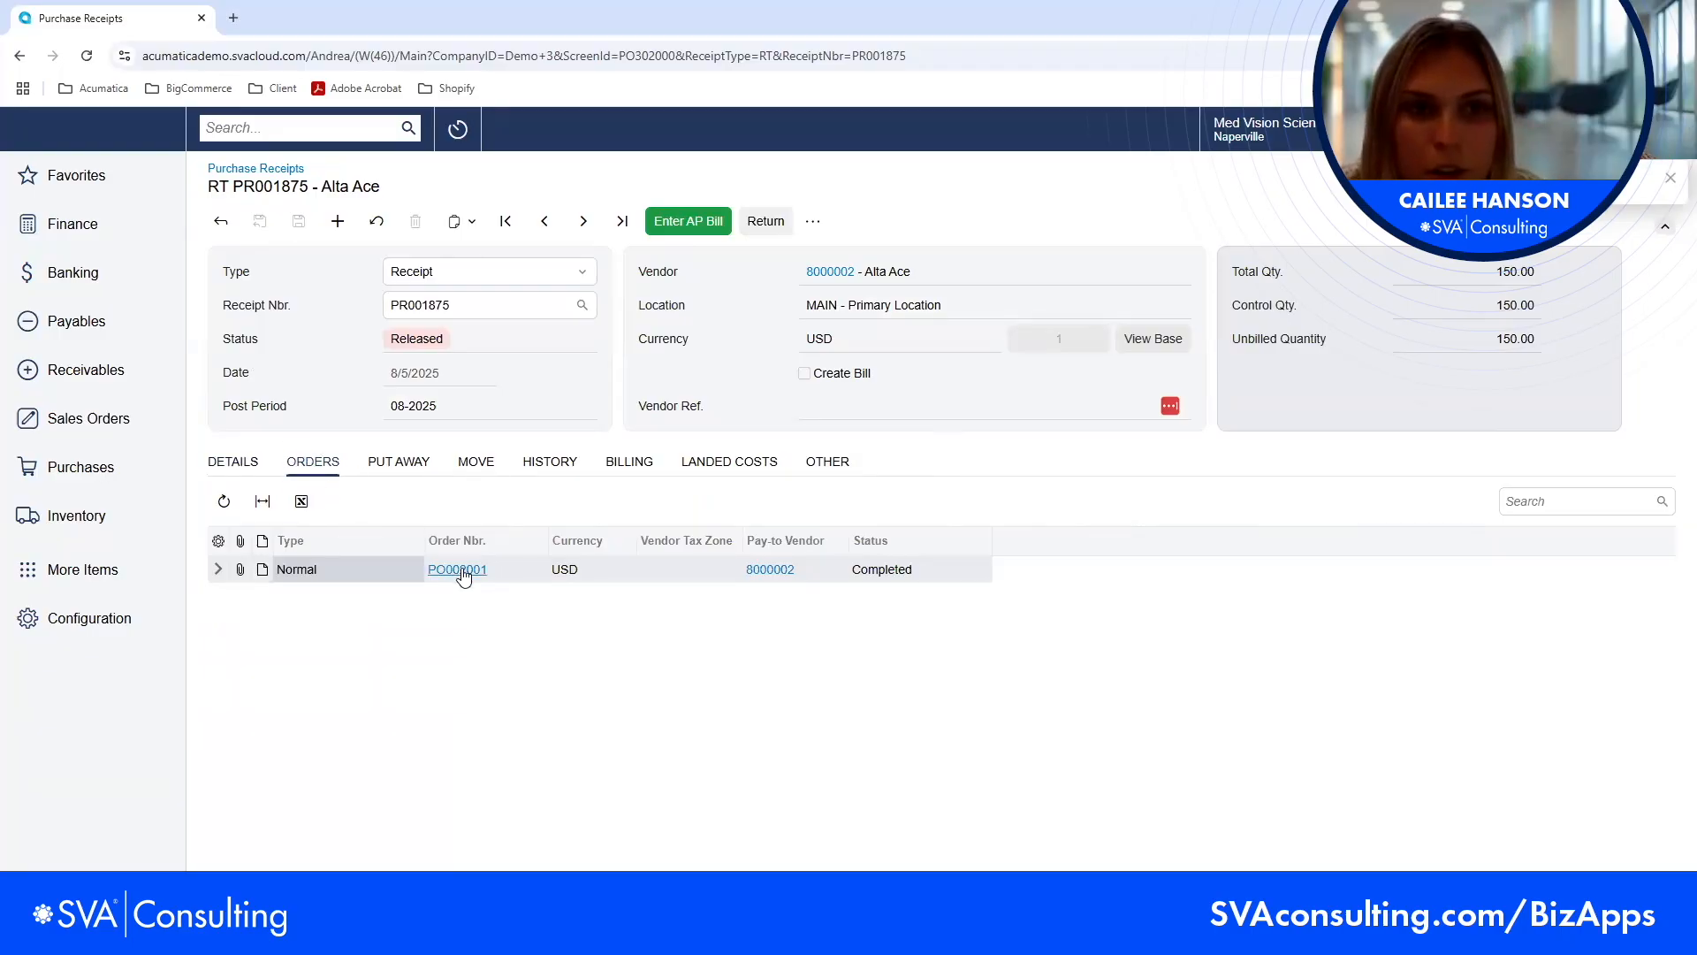
click(729, 466)
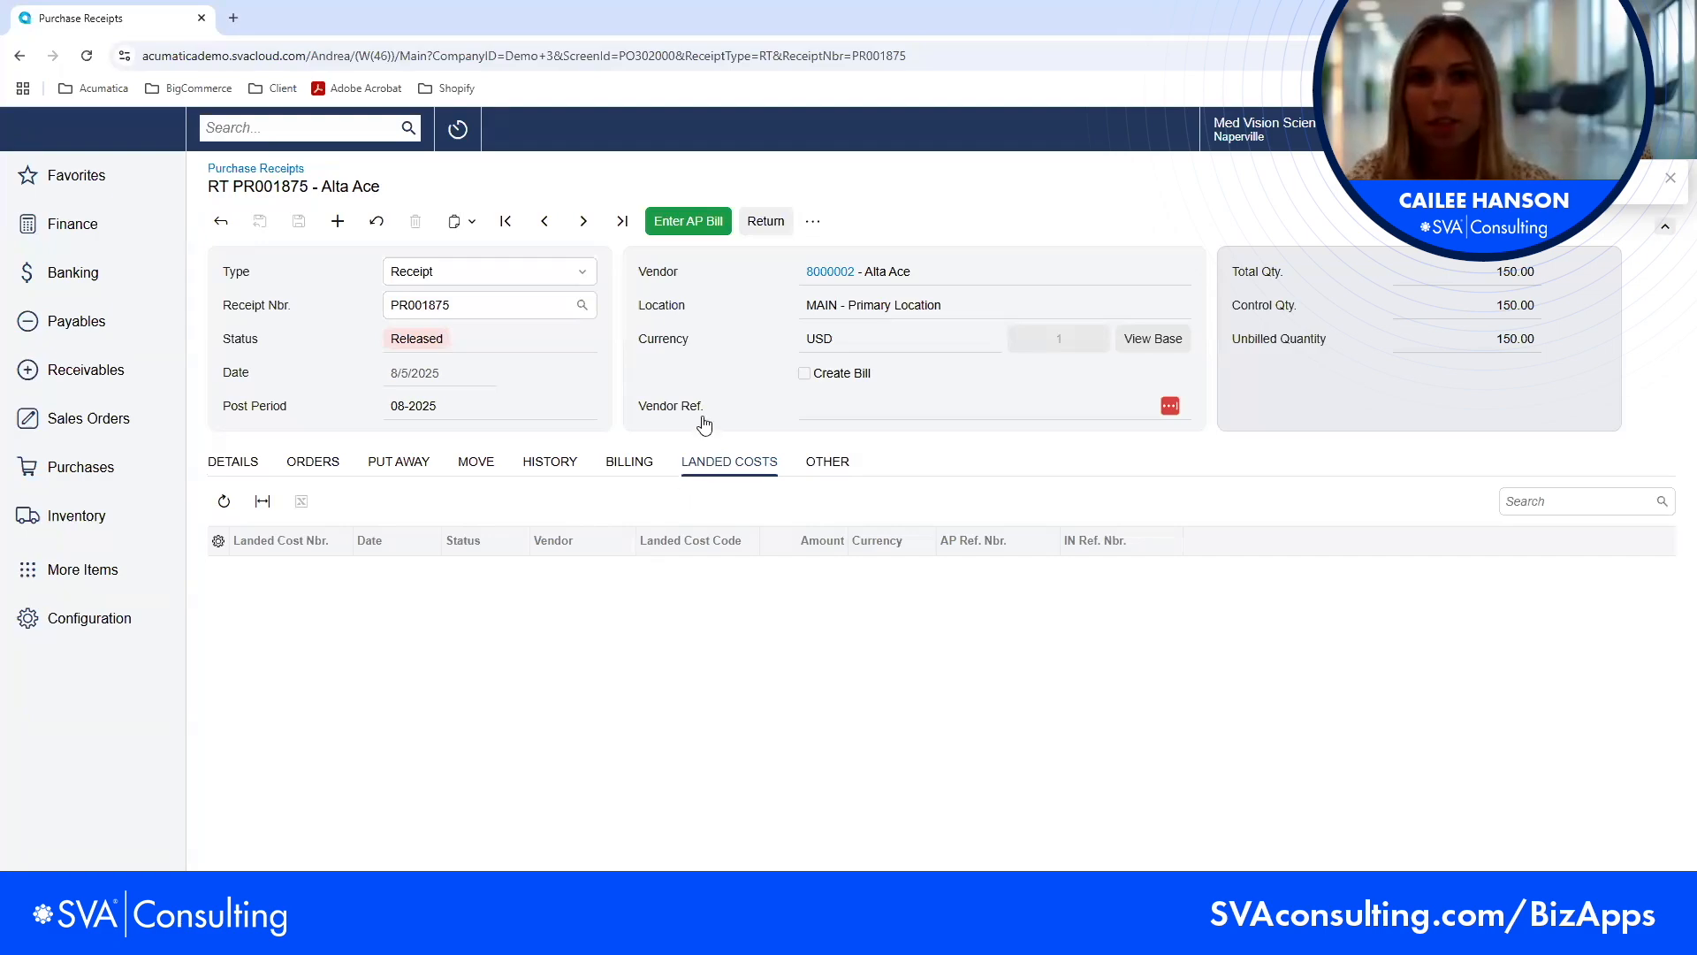
- Start a landed cost document from the released receipt with USCUSTOMS (US Customs) as the vendor
click(817, 223)
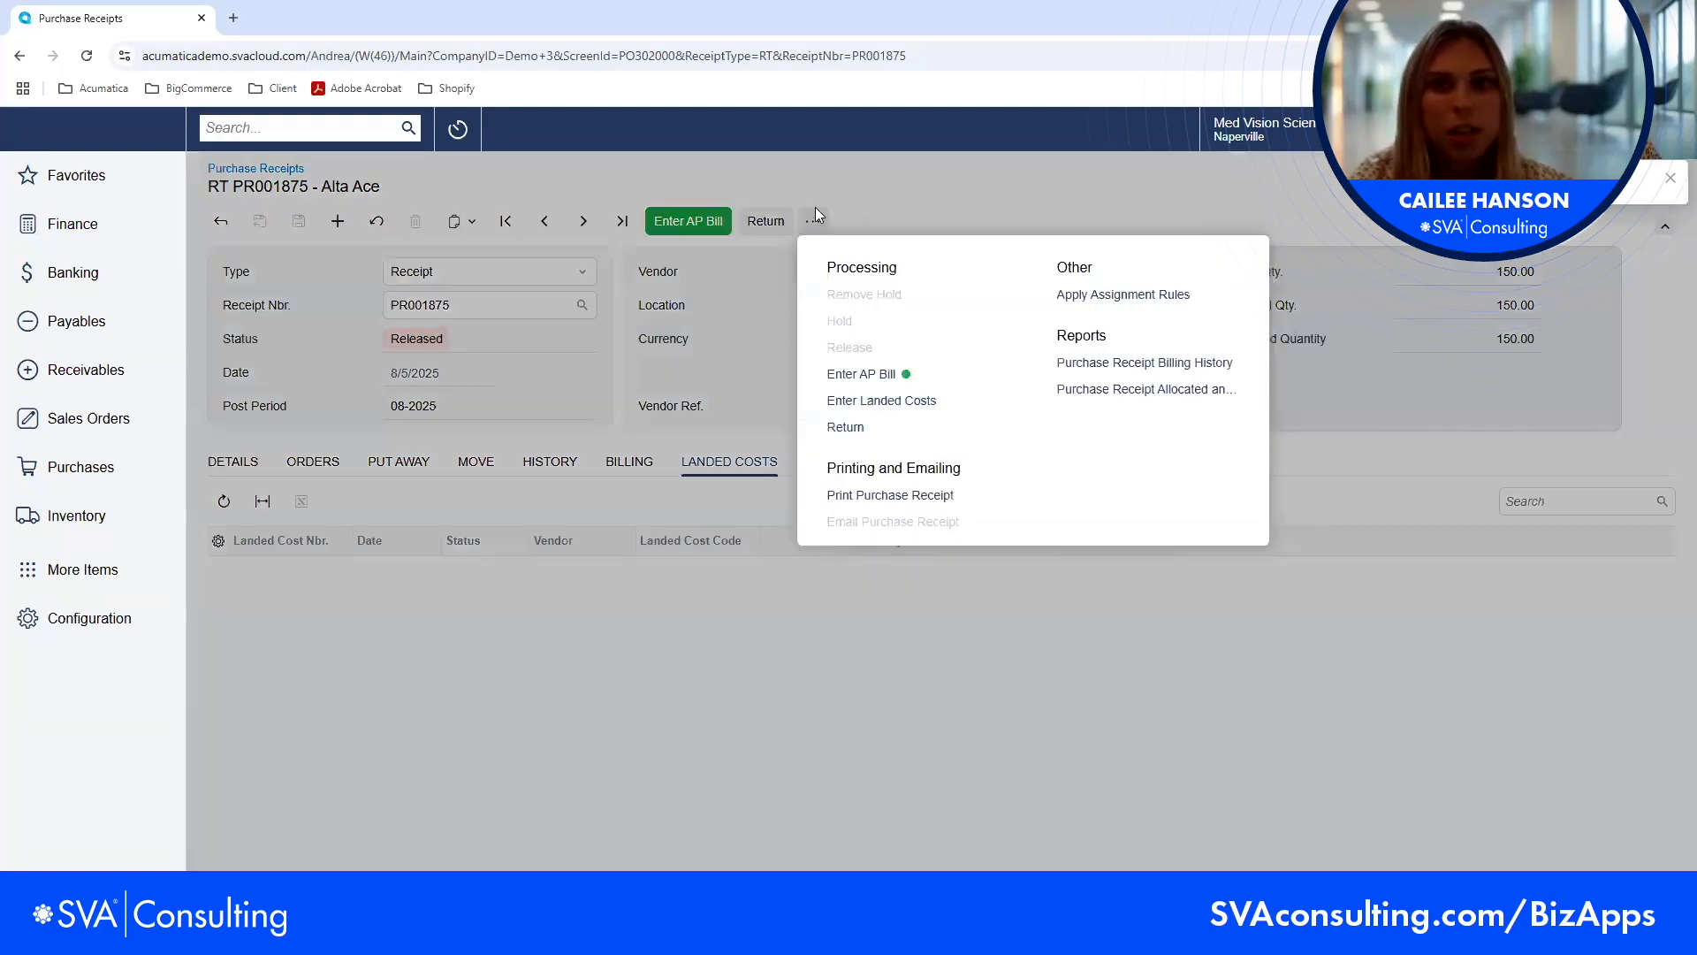
click(870, 403)
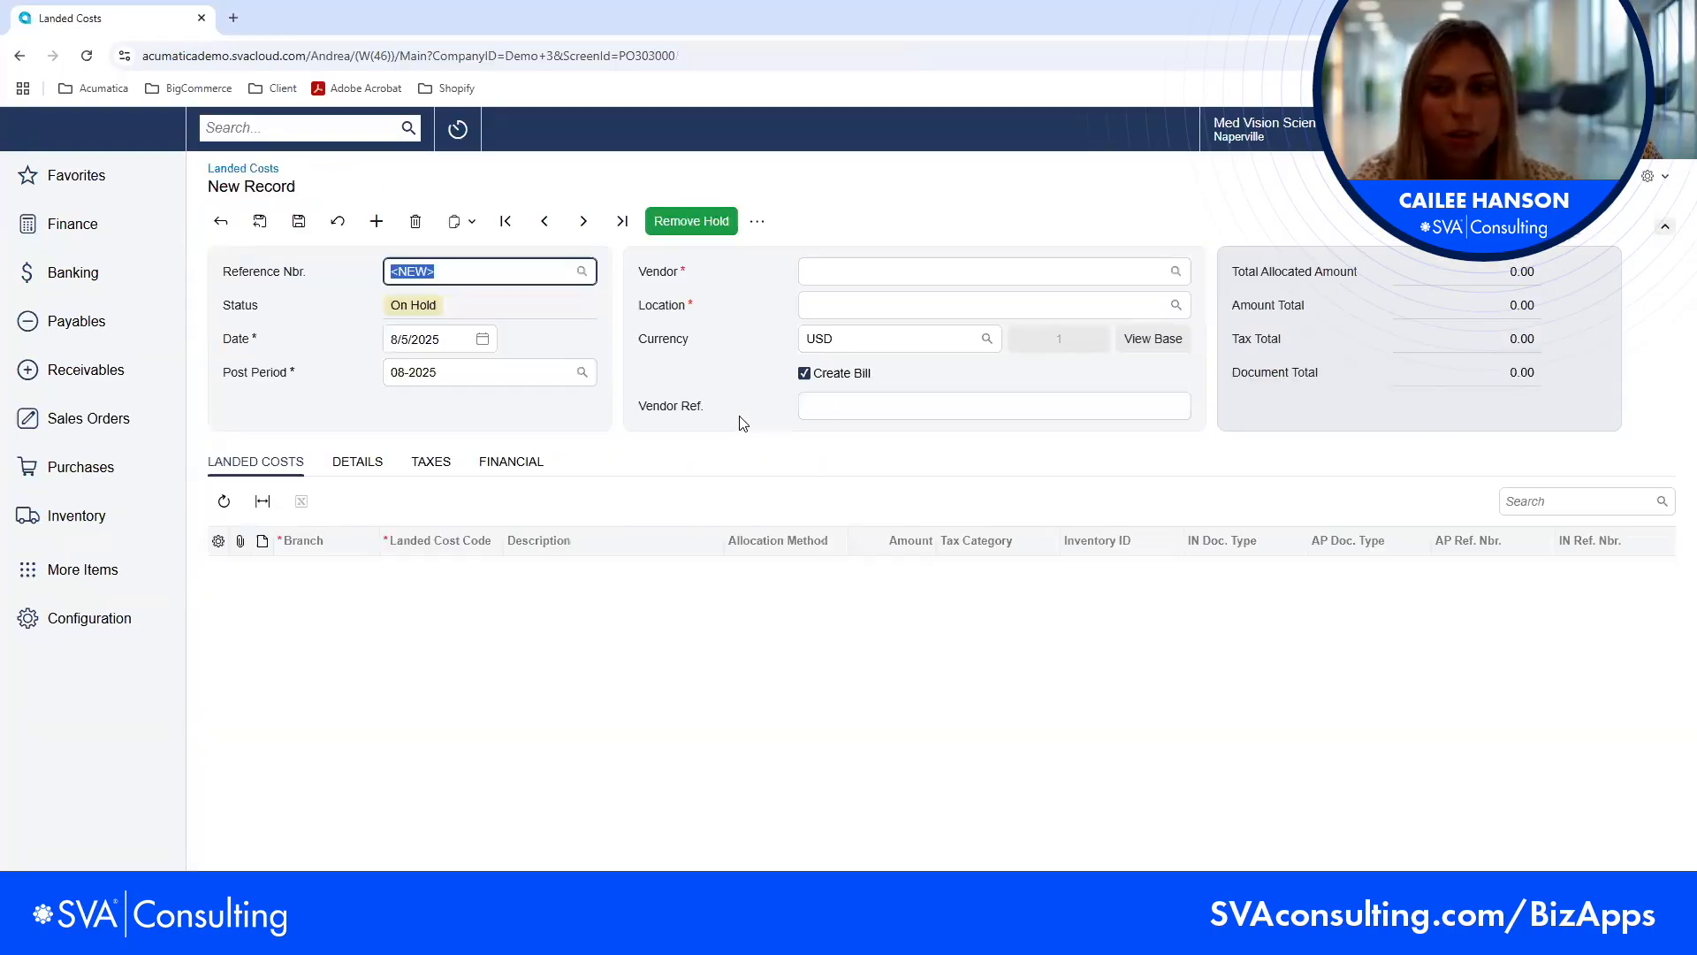
click(847, 269)
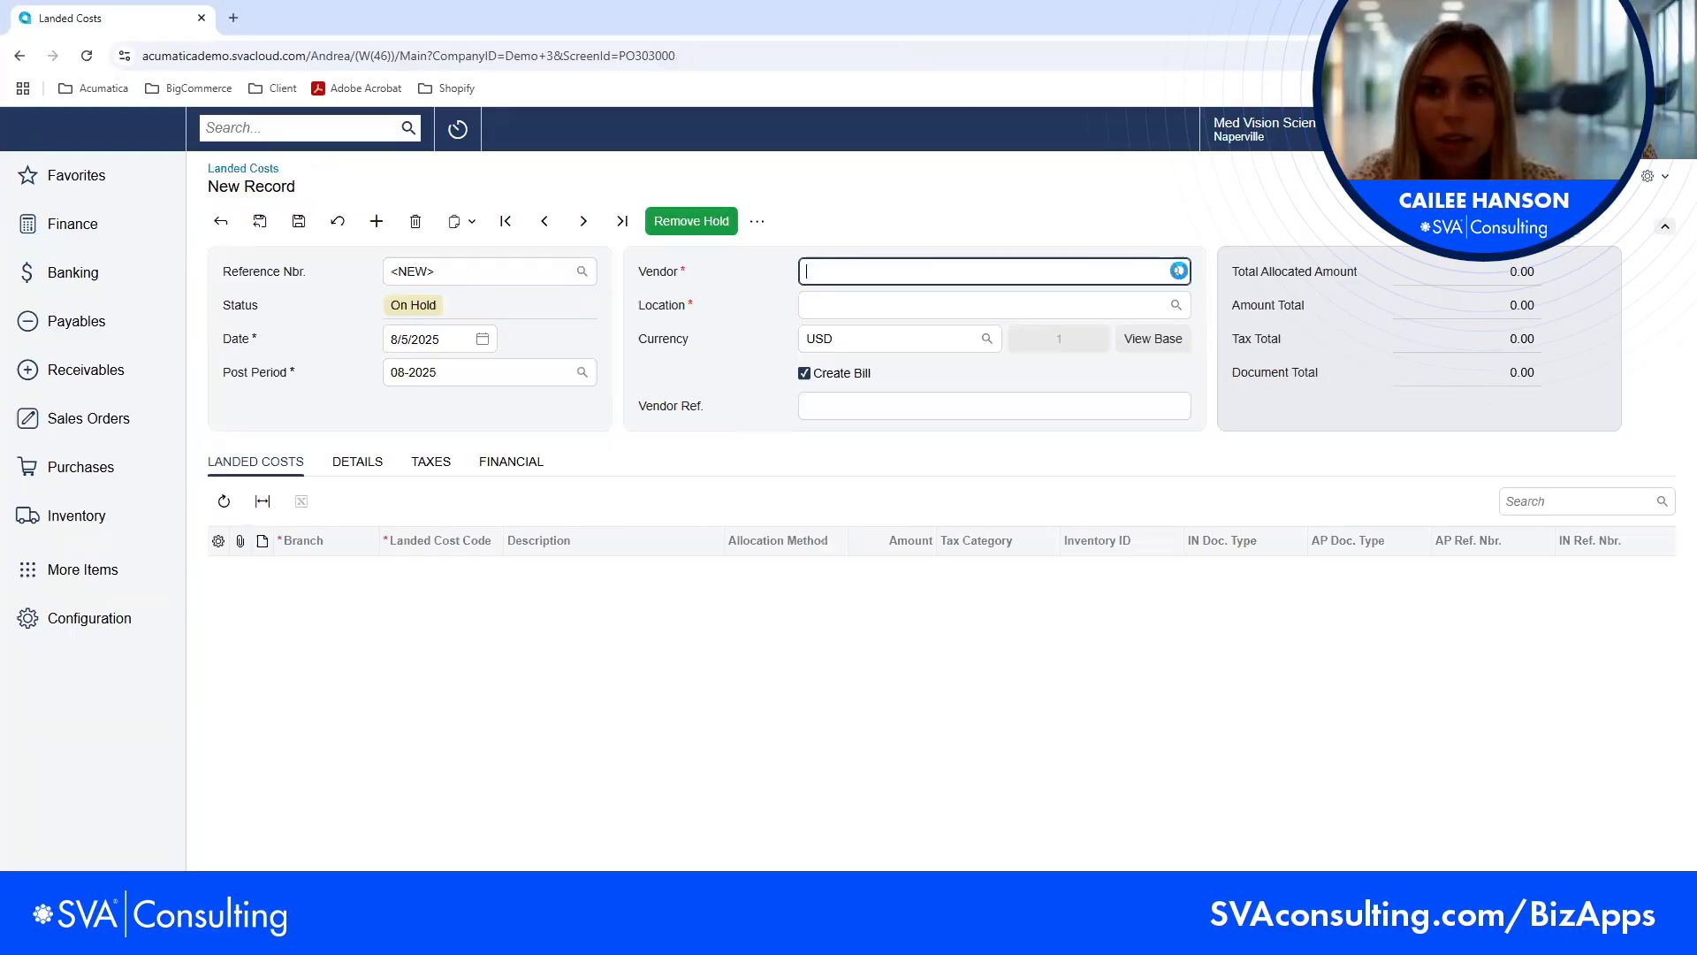
click(1175, 272)
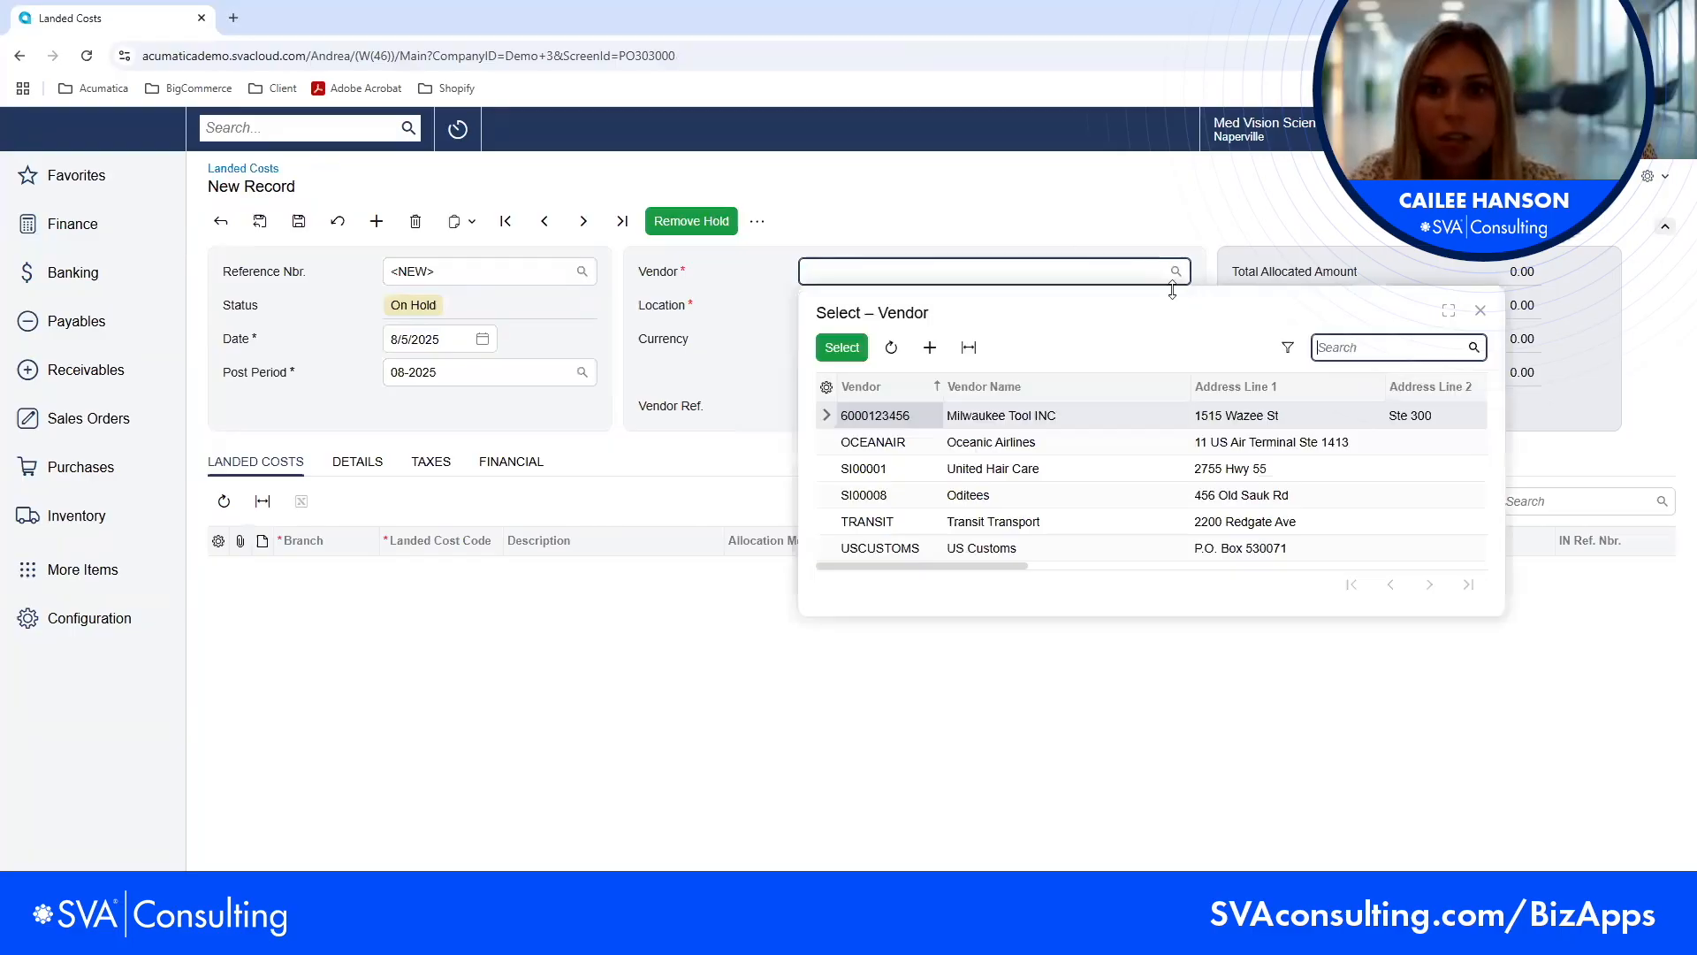
double_click(1045, 548)
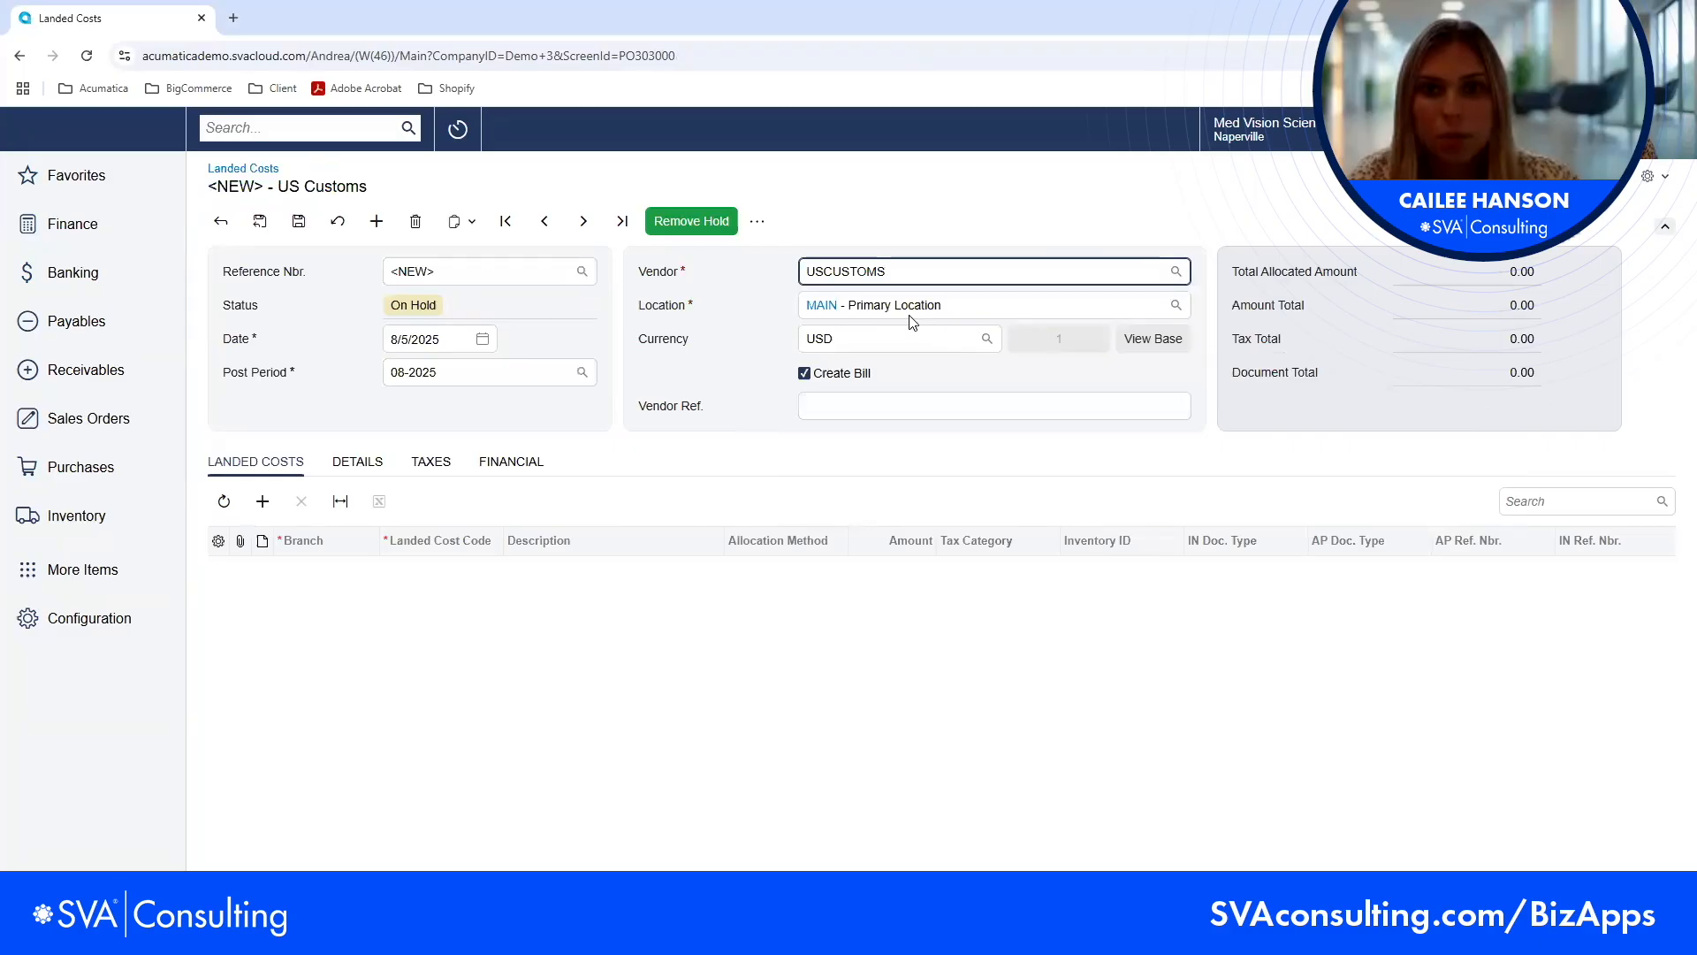
- Add a CUSTOMS landed cost line with an amount of 150 to the US Customs document and save it
click(259, 501)
click(479, 565)
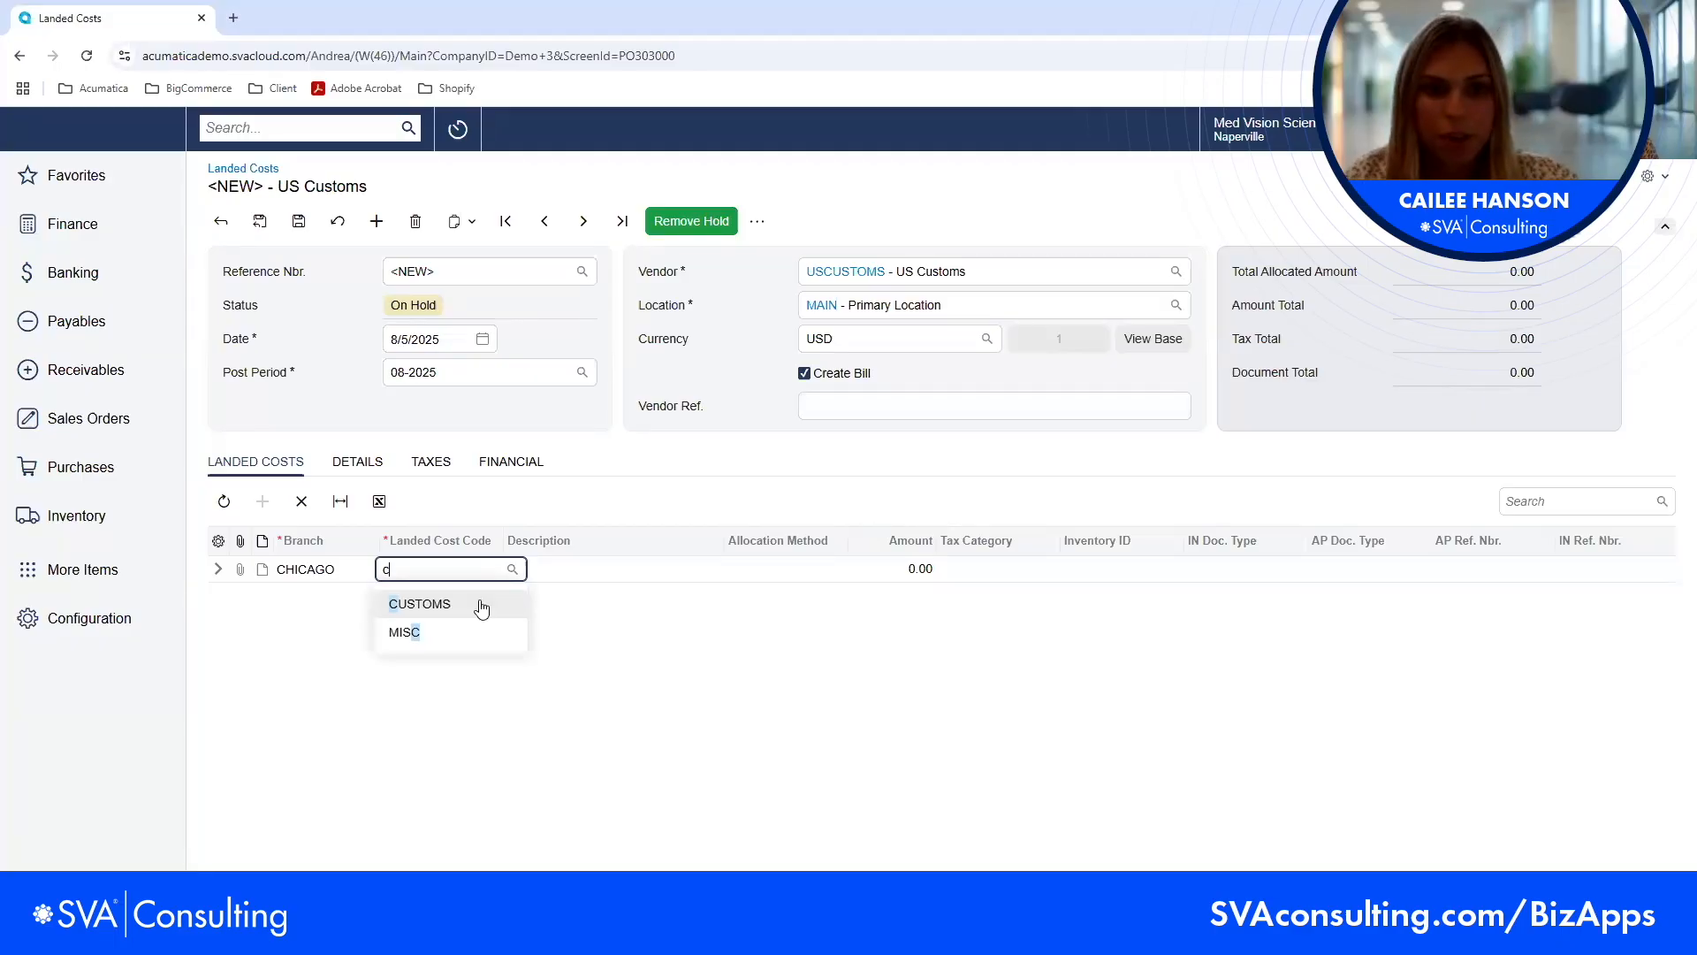
click(473, 598)
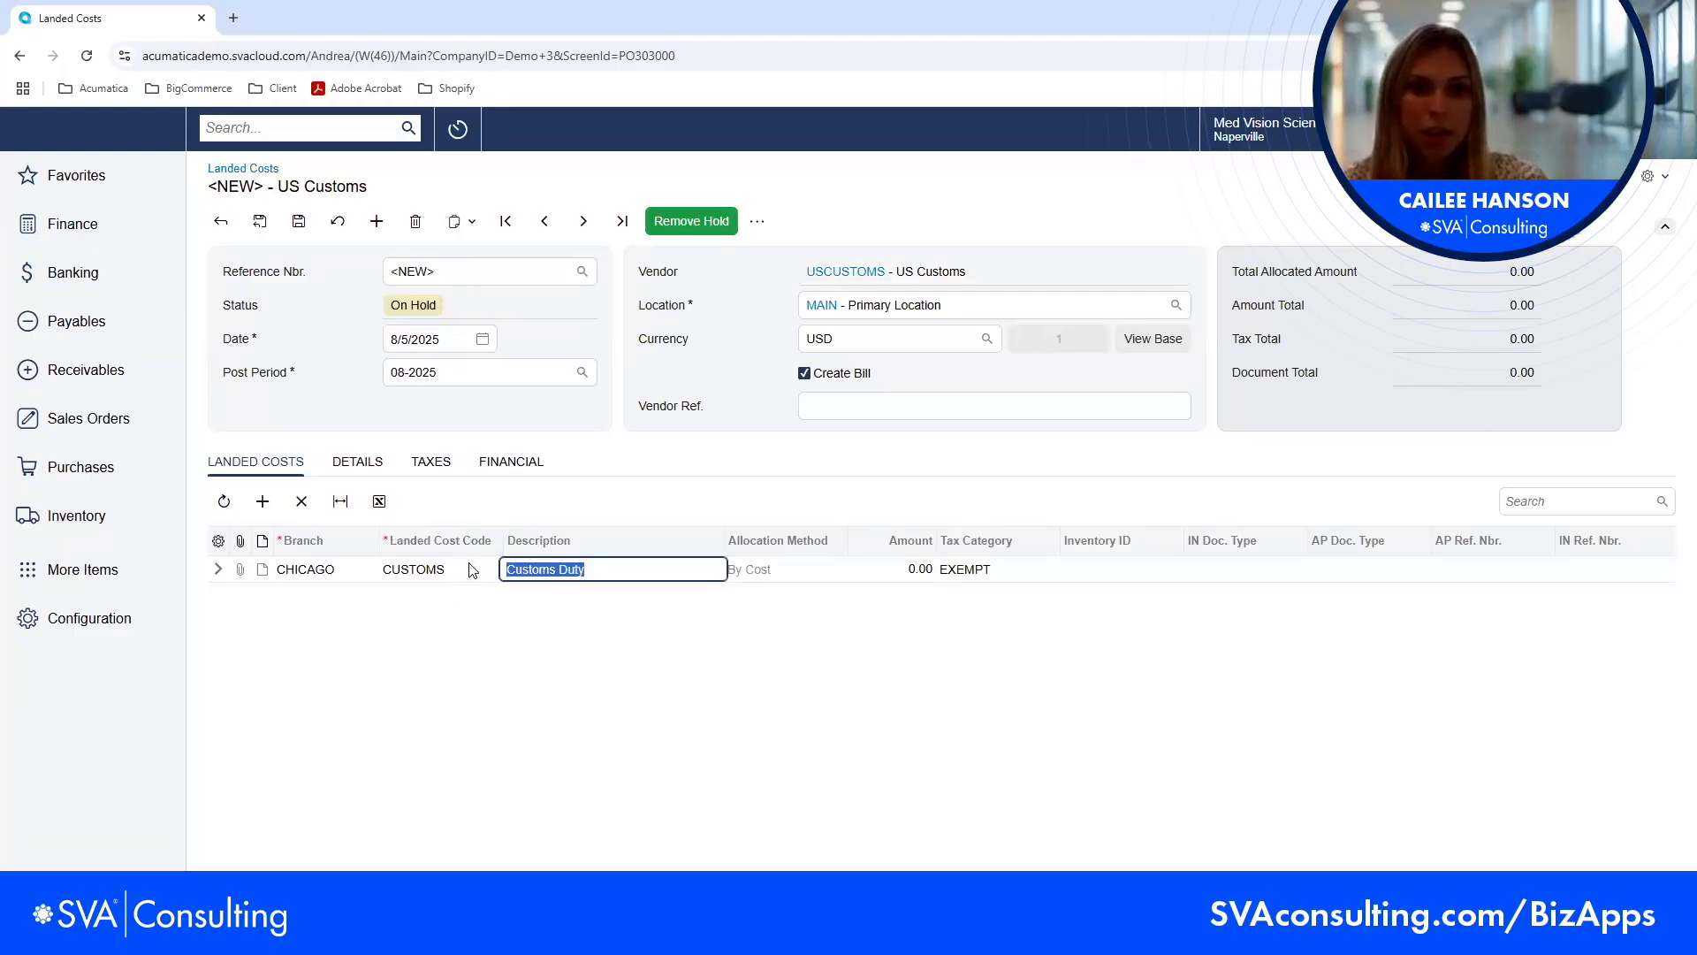
click(791, 571)
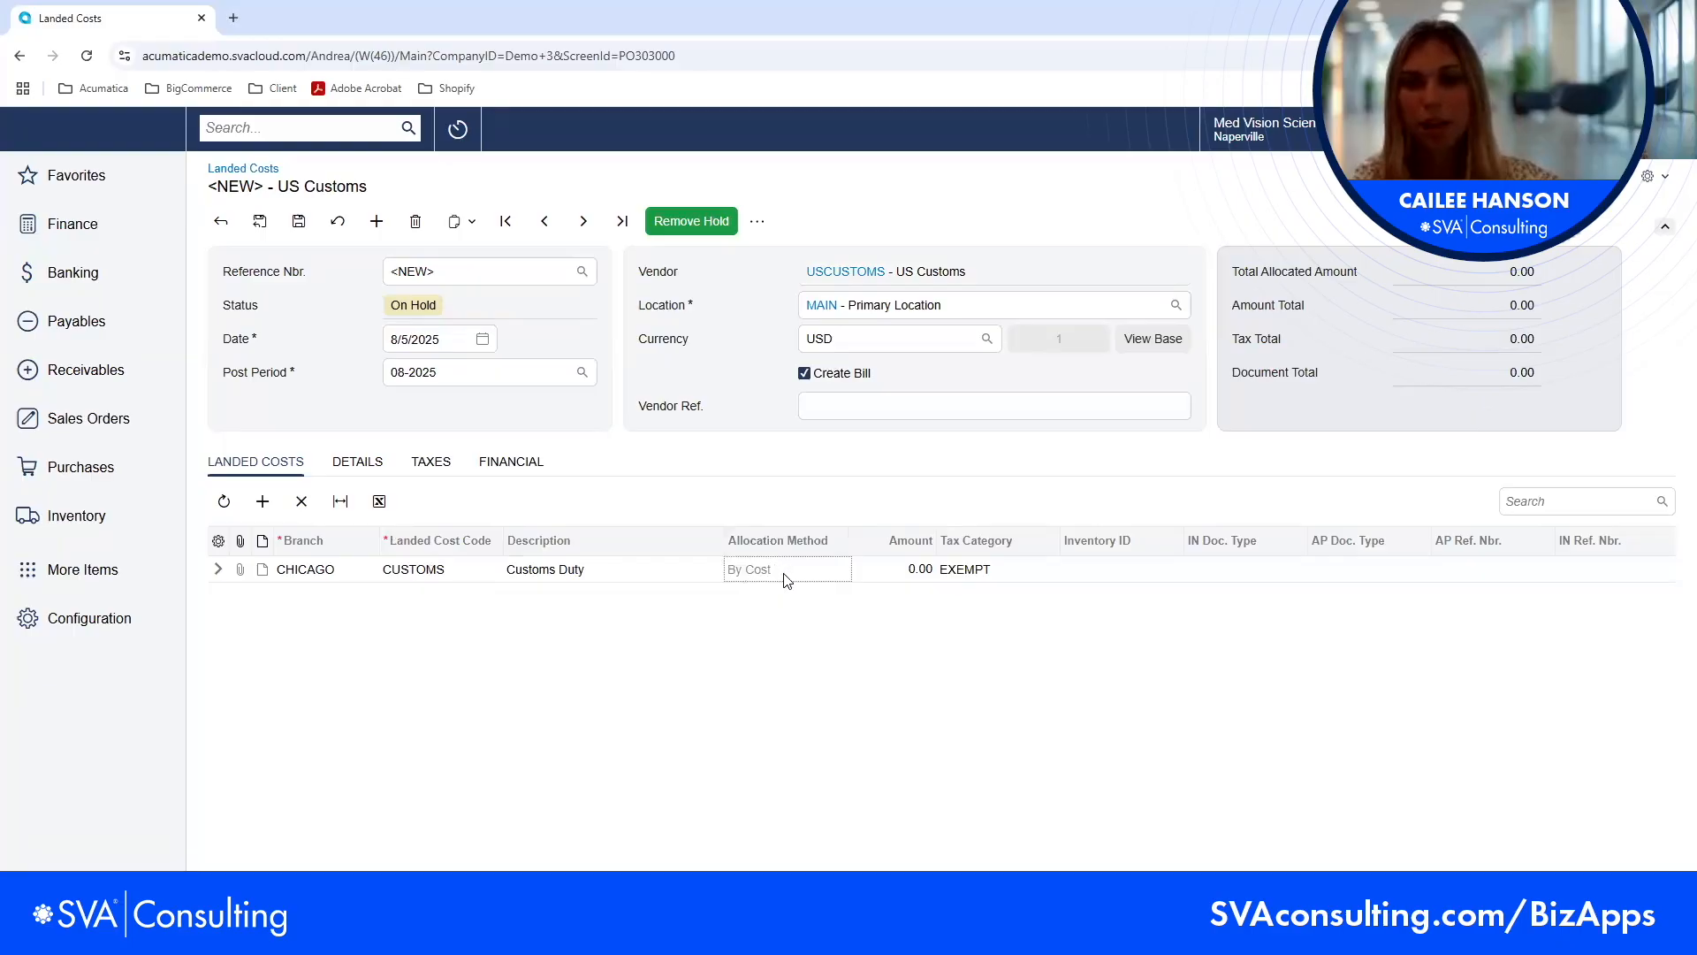
click(915, 569)
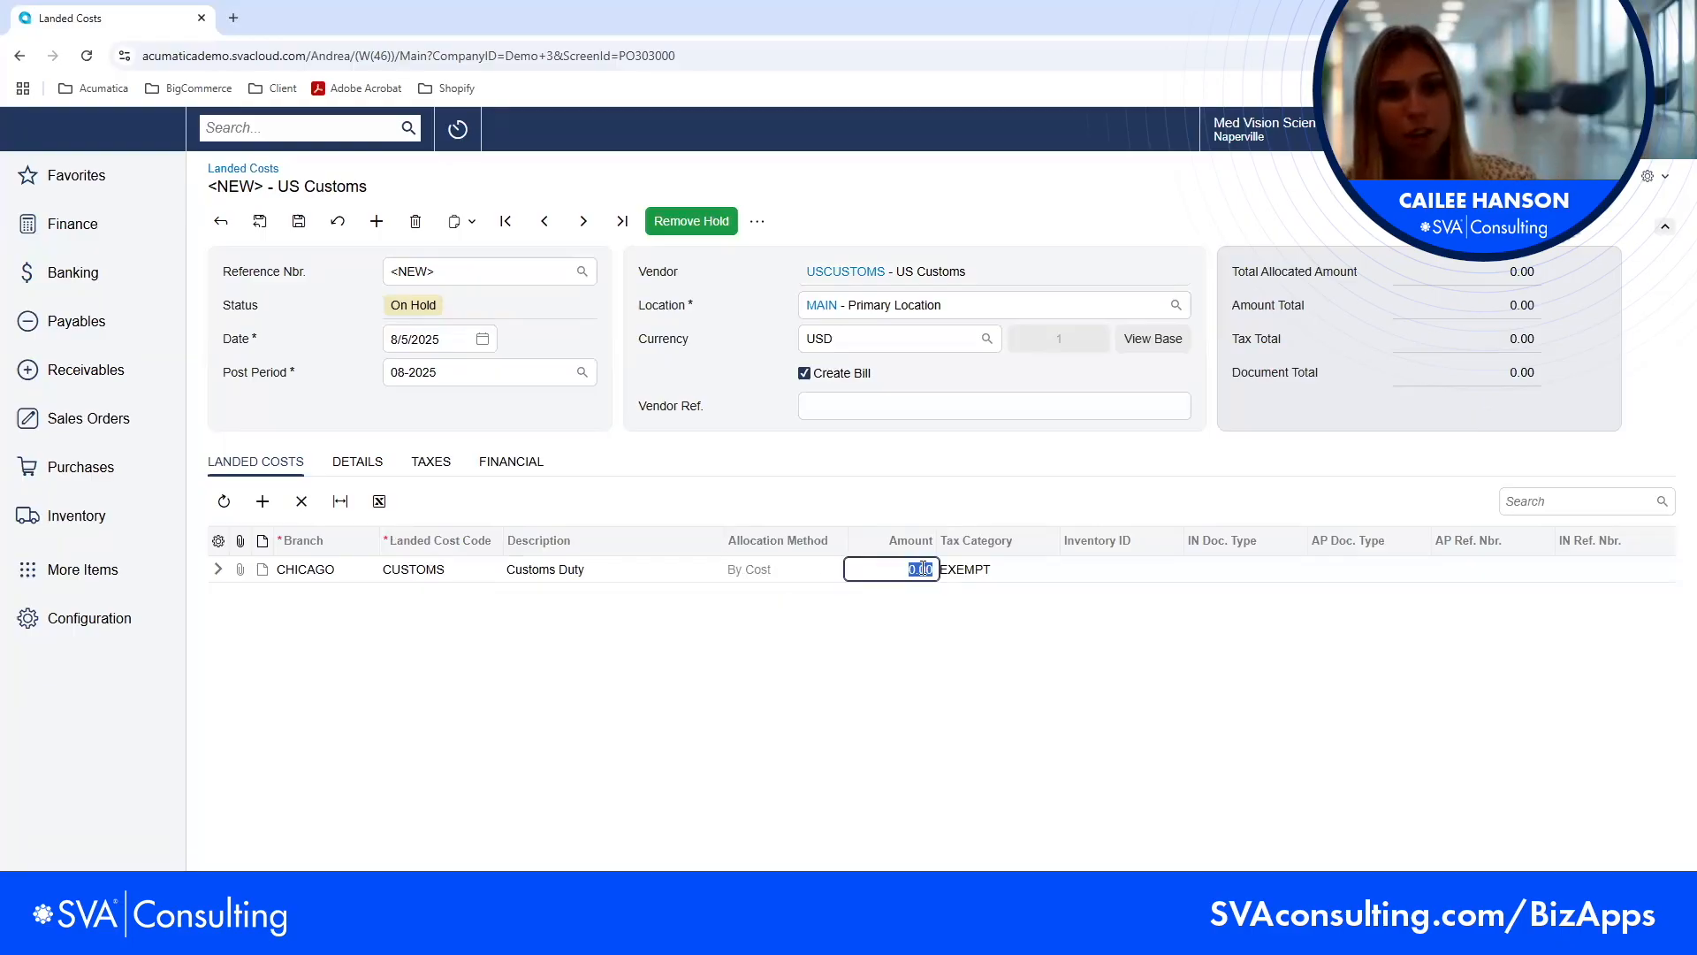
text(150)
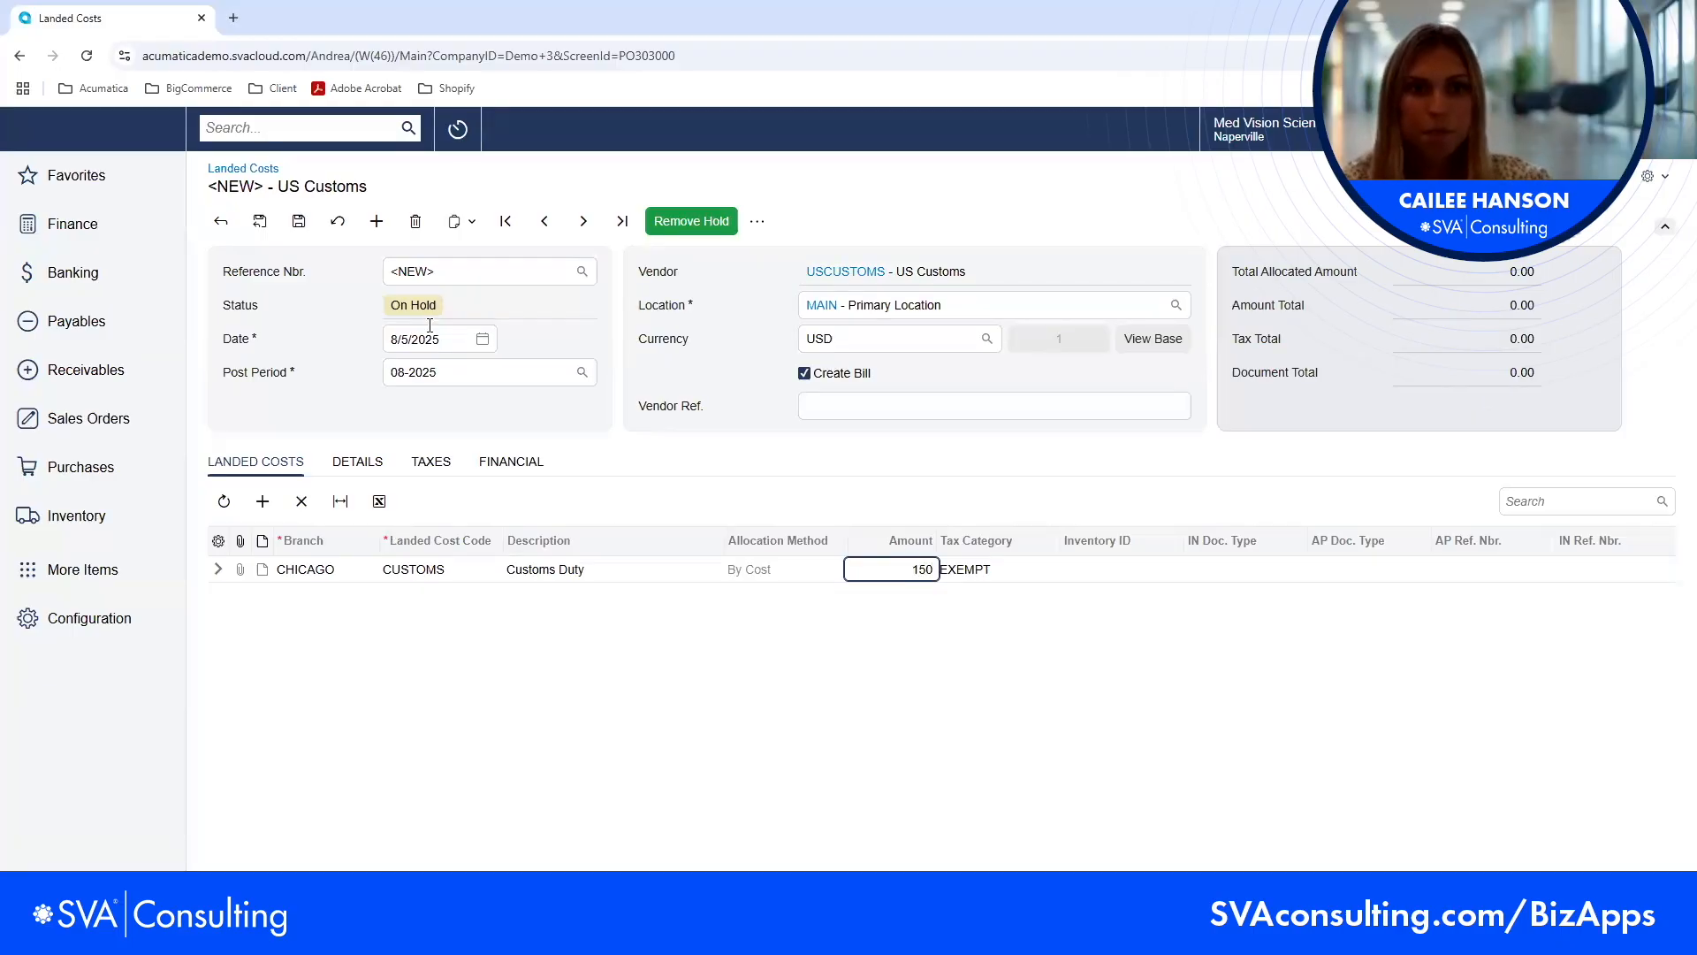
click(298, 221)
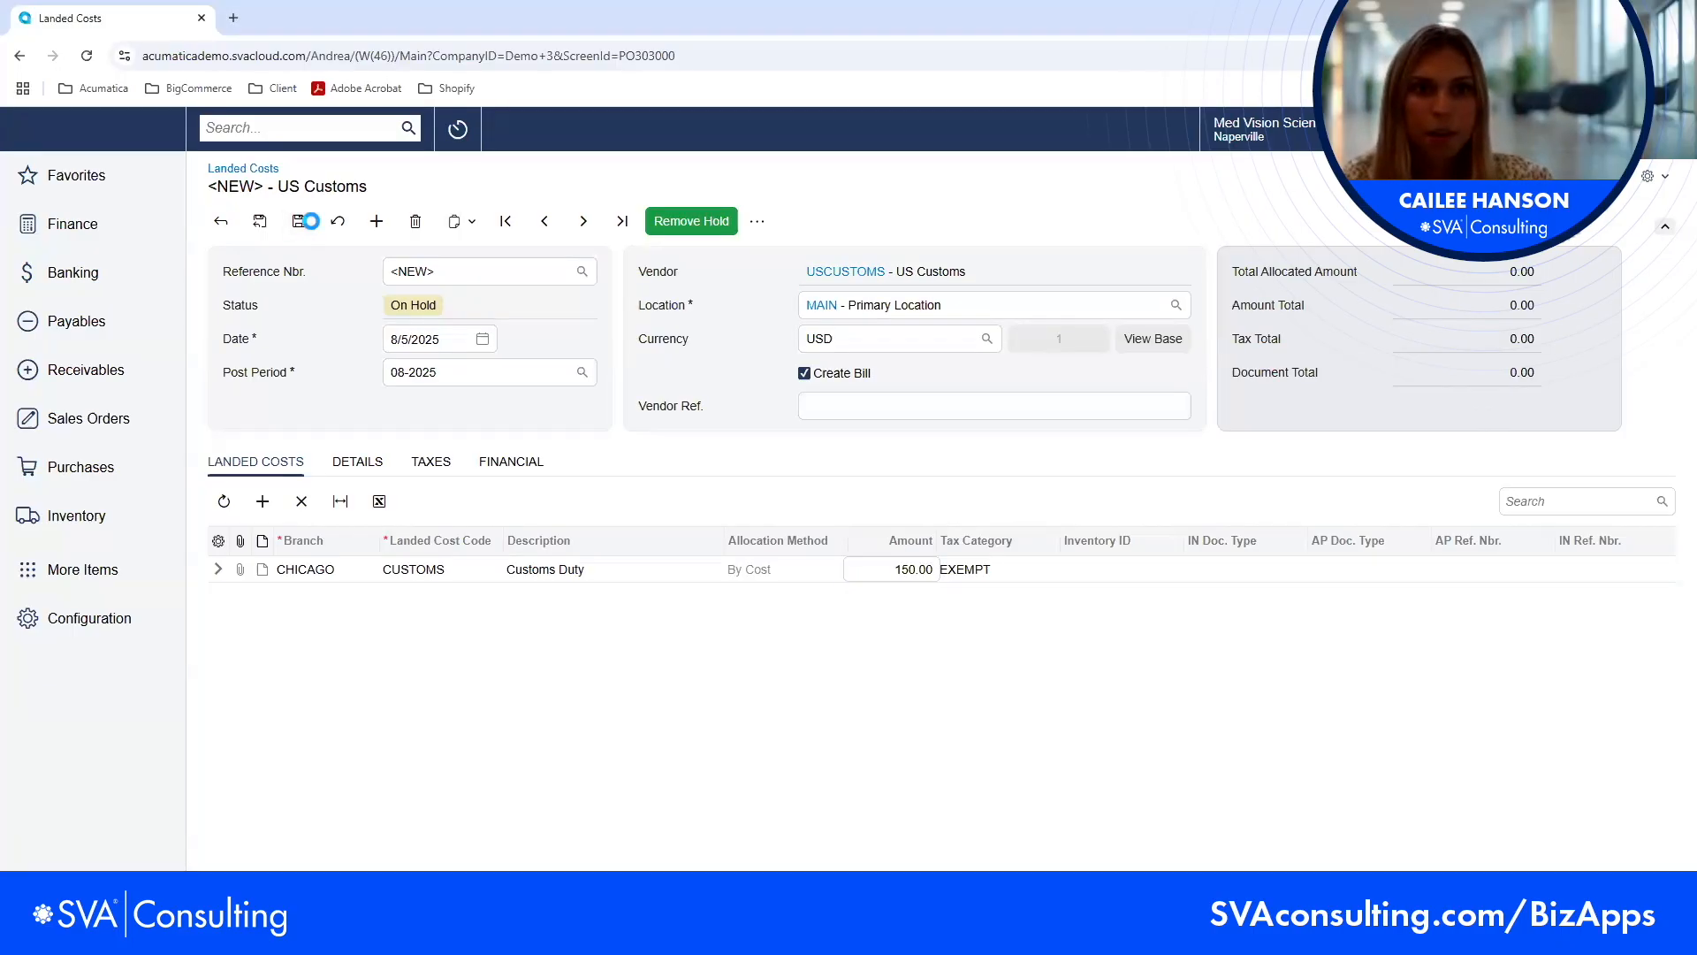
- Check the cost allocation across the receipt lines, and take the landed cost document off hold and release it
click(363, 462)
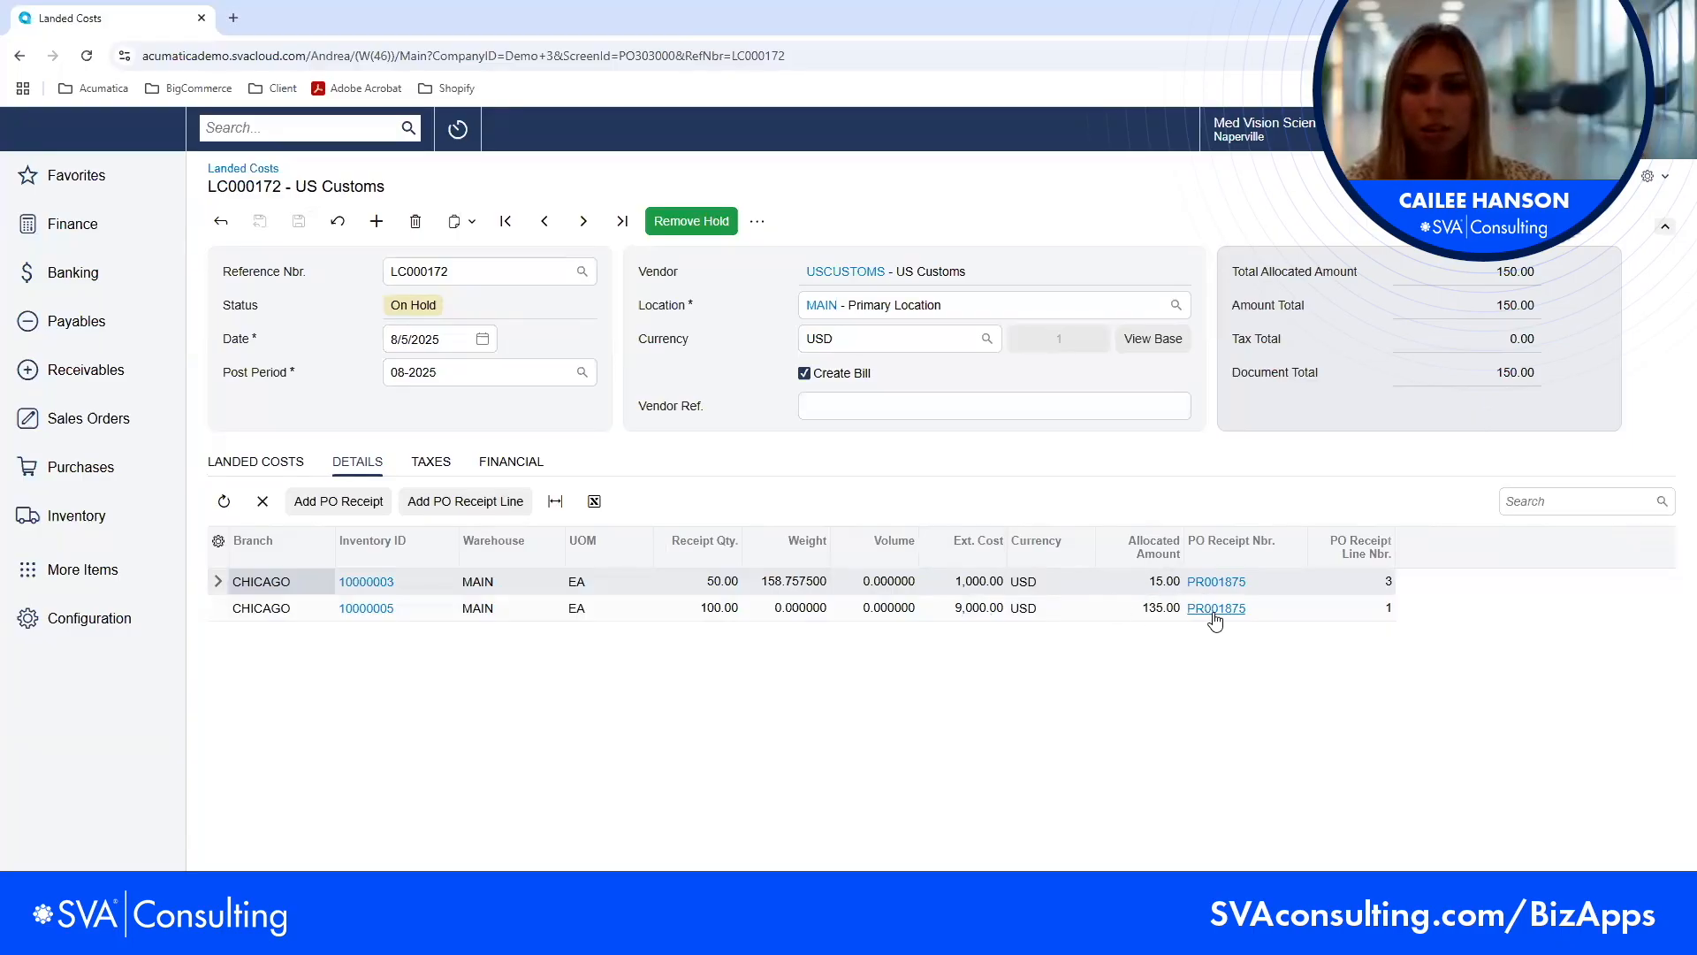
click(681, 226)
click(659, 225)
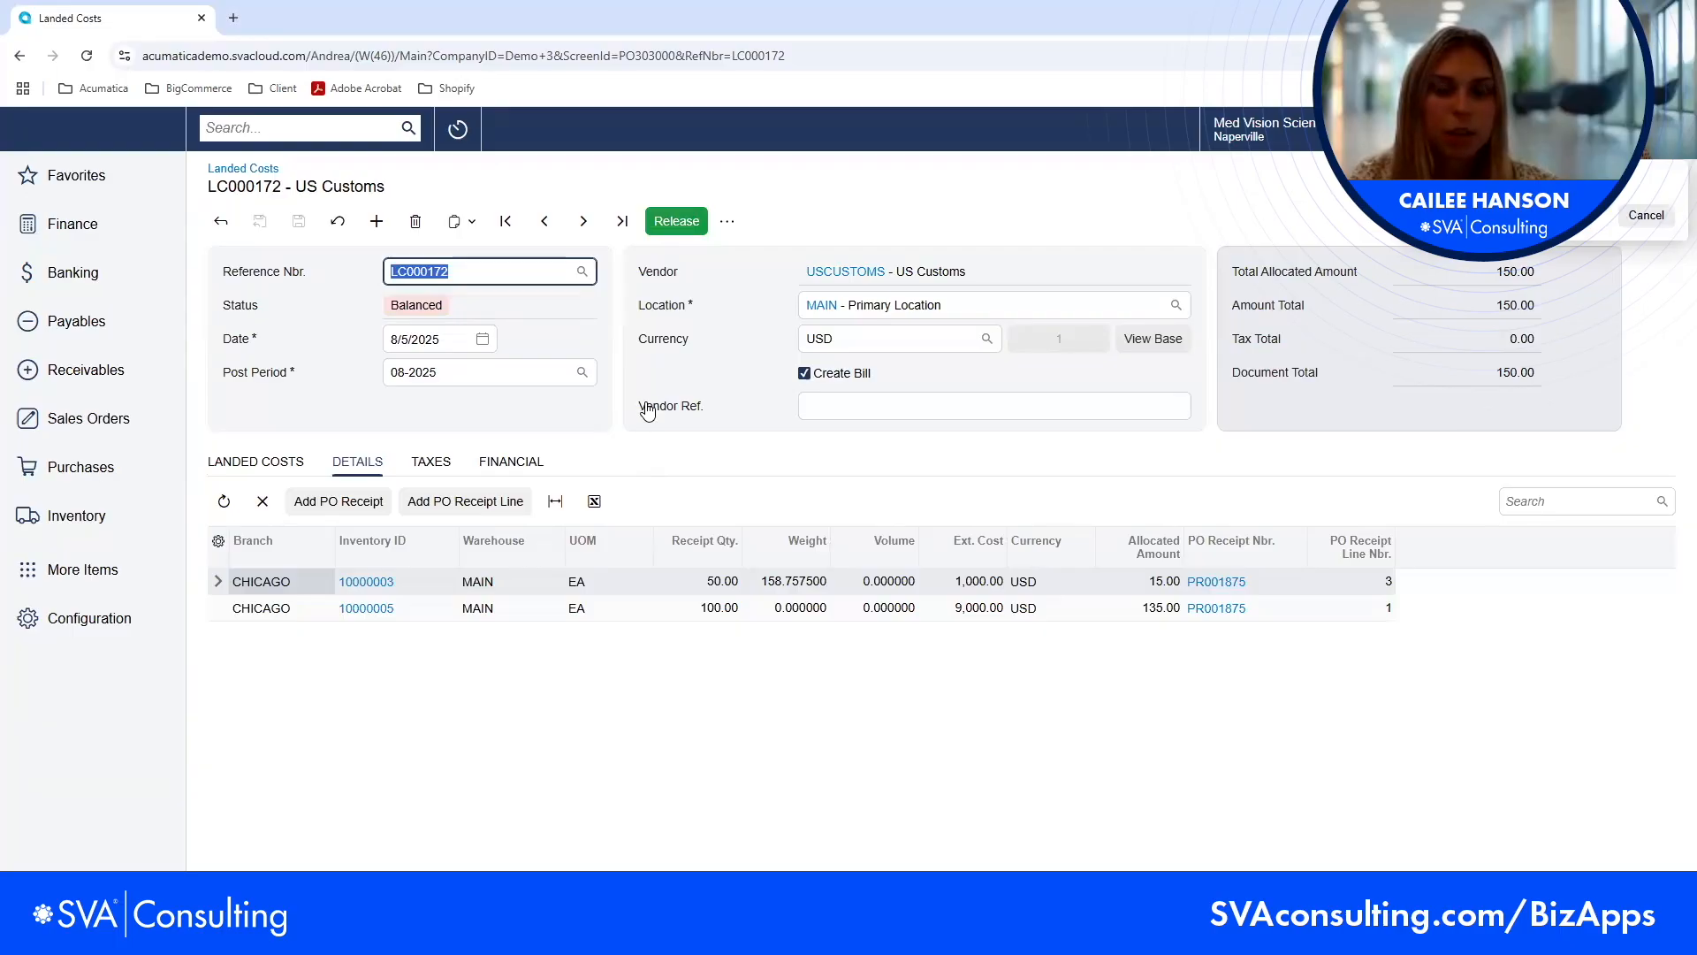
- Review the released landed cost document's billing settings, allocation details, and linked AP bill and inventory adjustment references
click(539, 464)
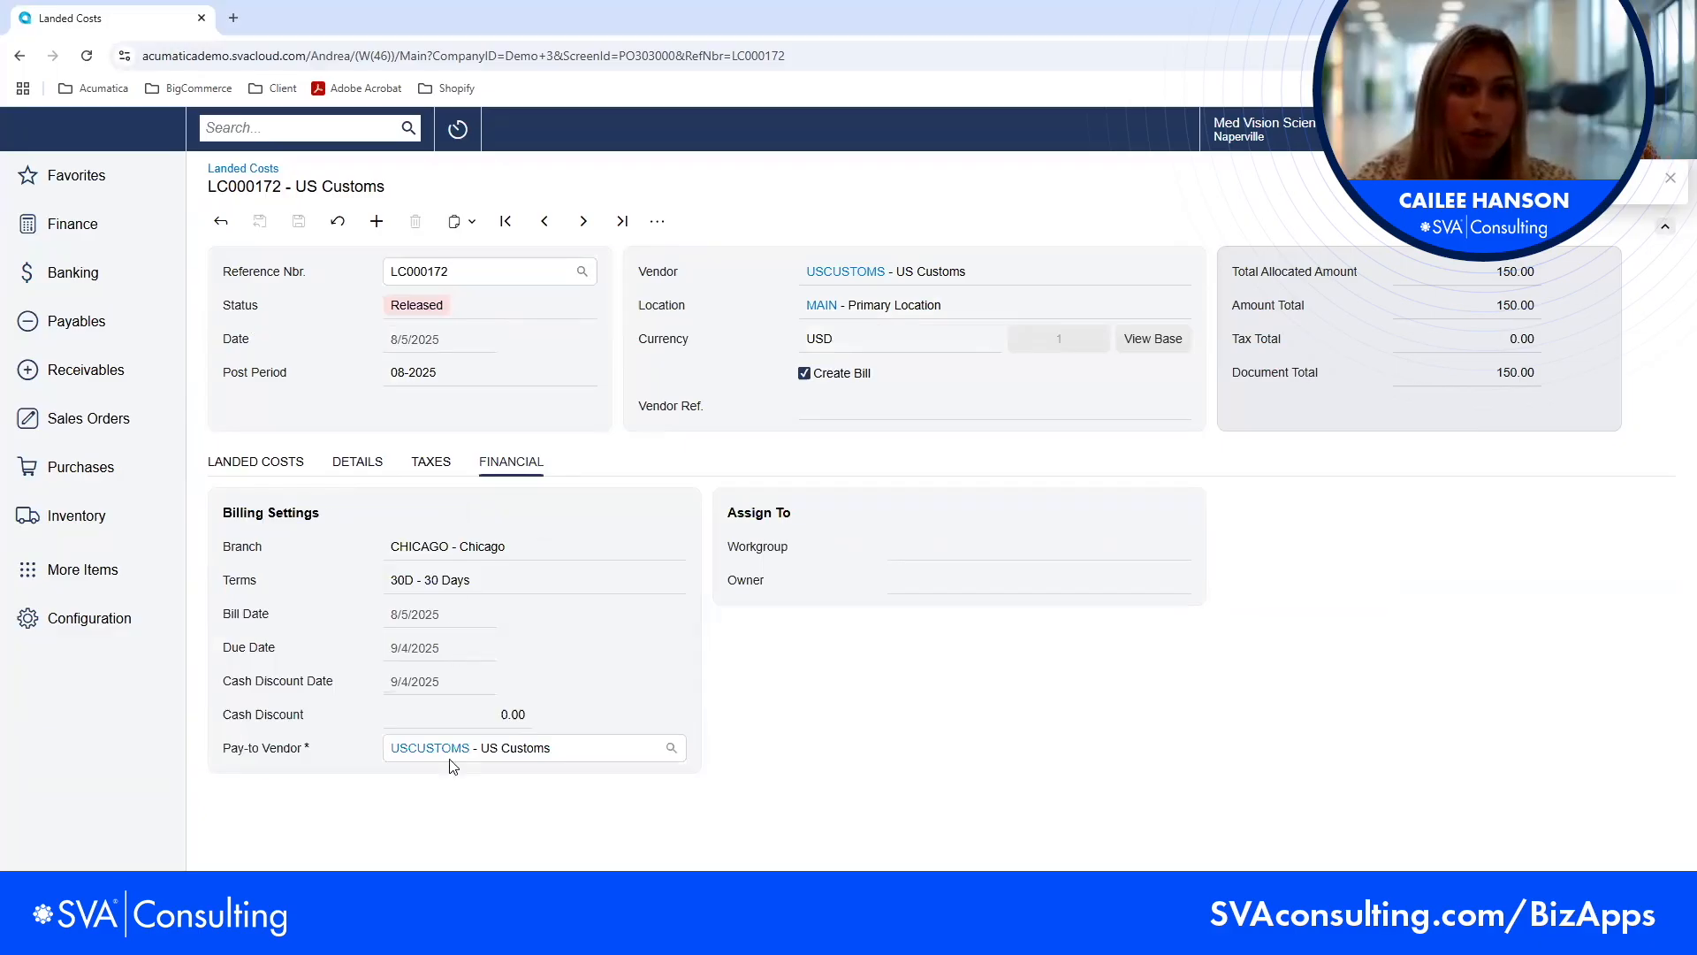
click(359, 466)
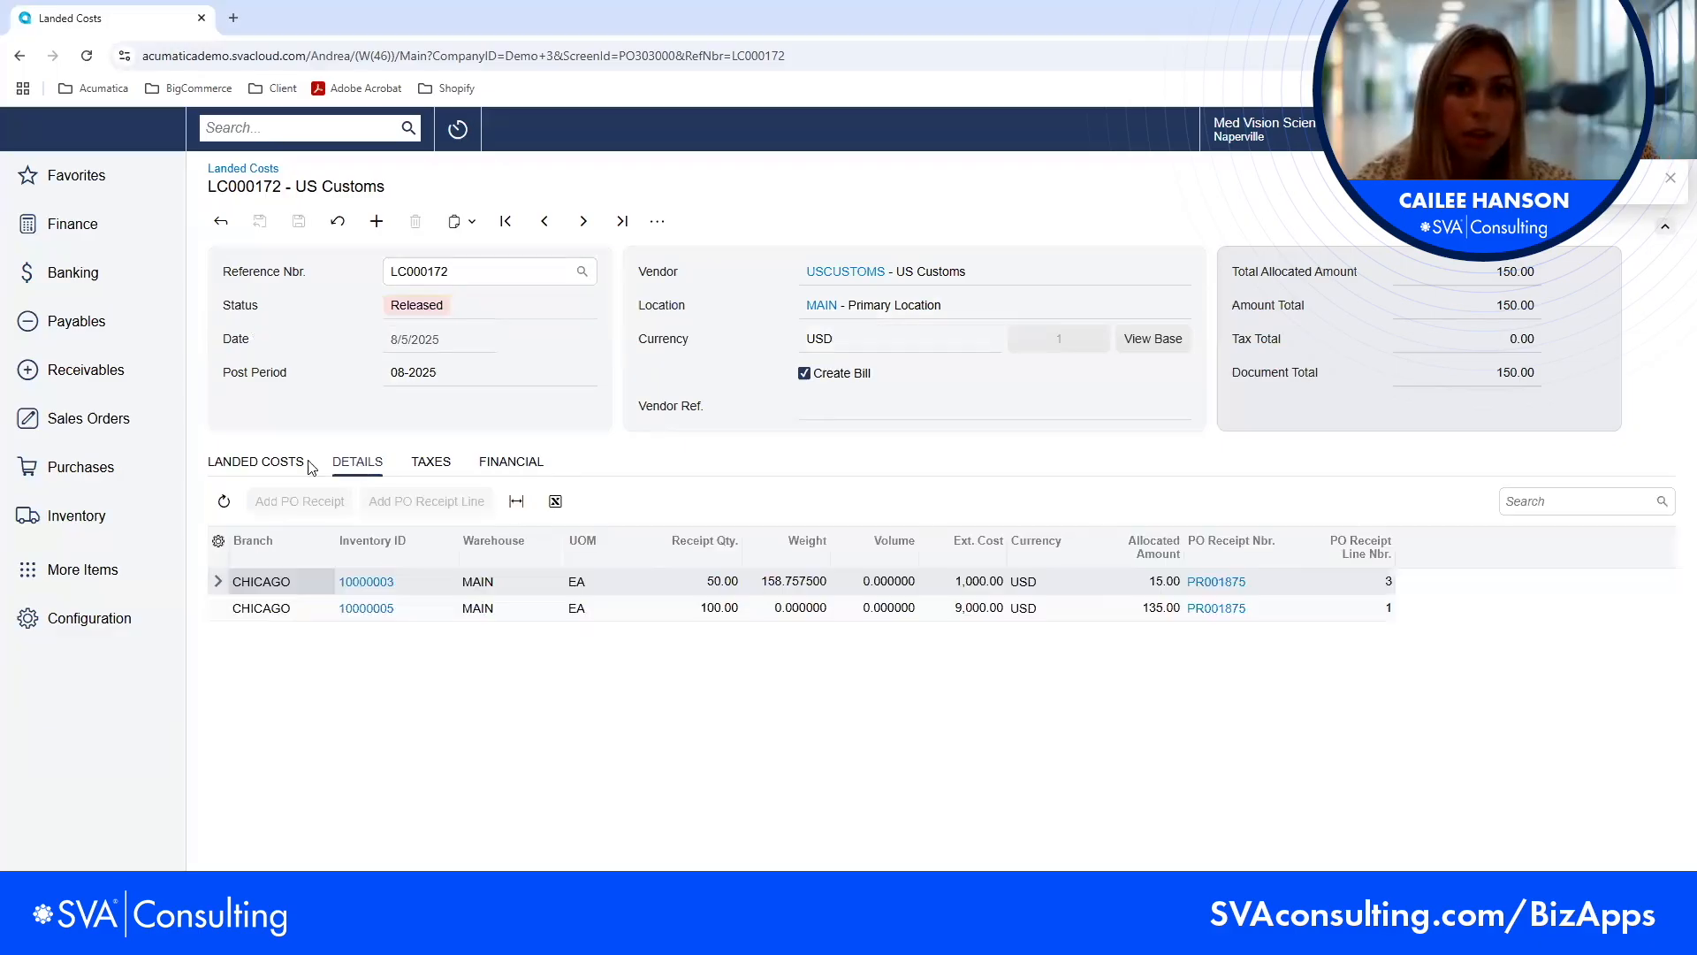
click(279, 464)
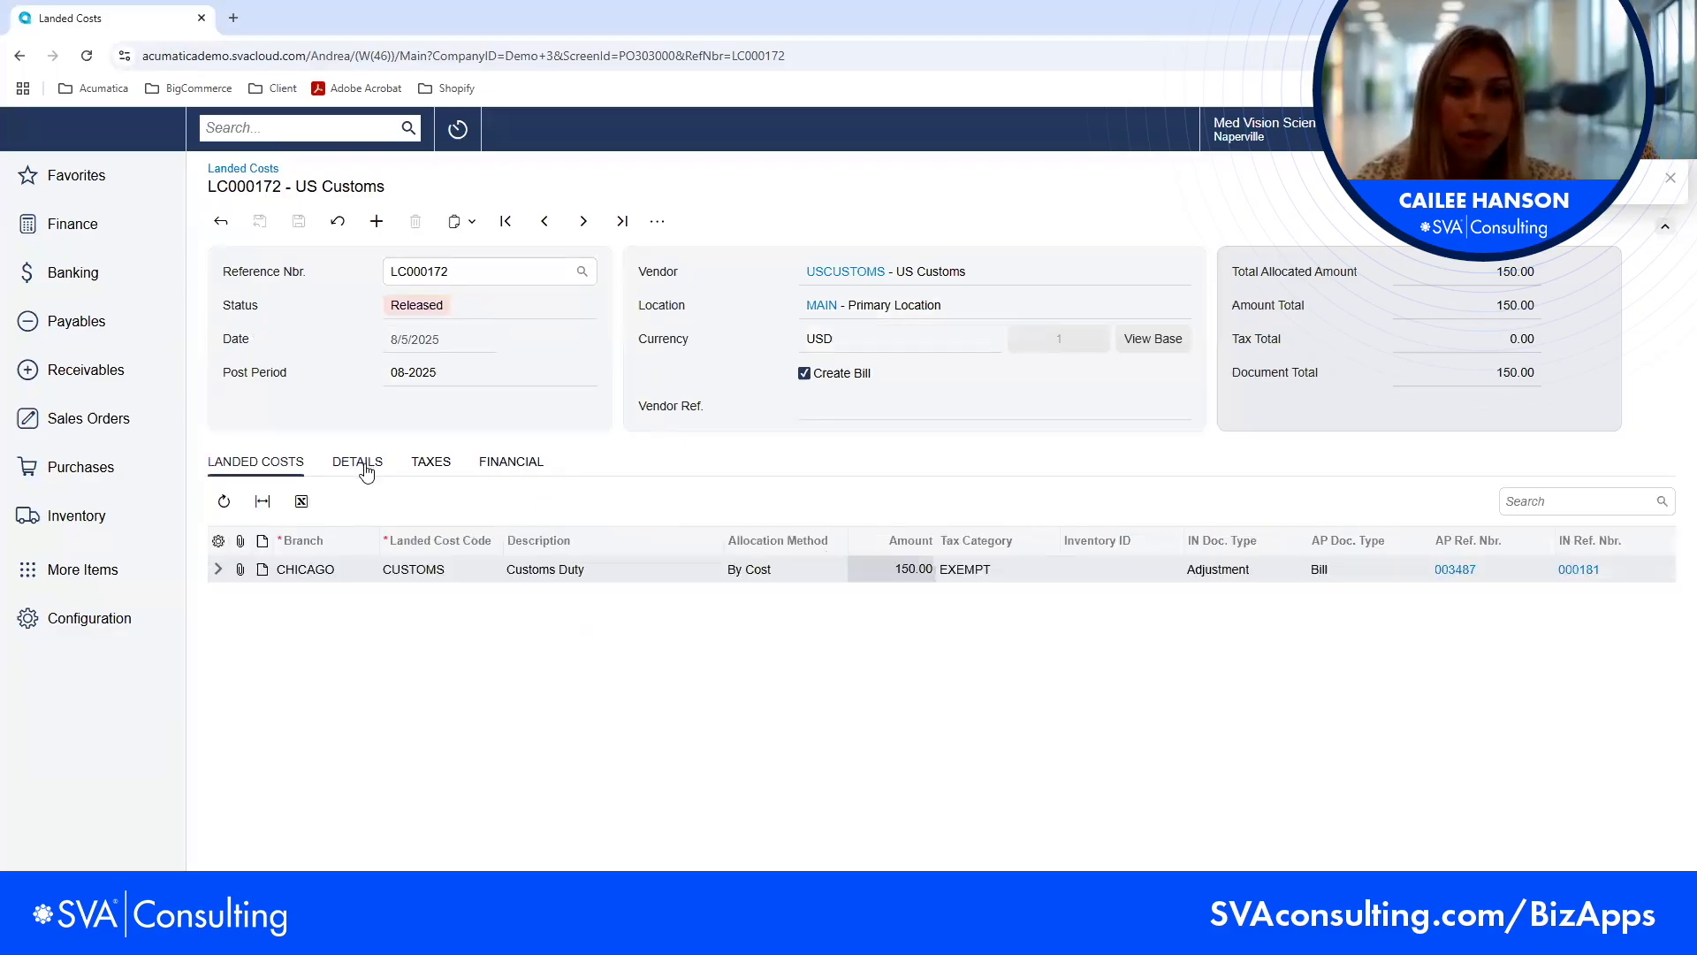
click(500, 465)
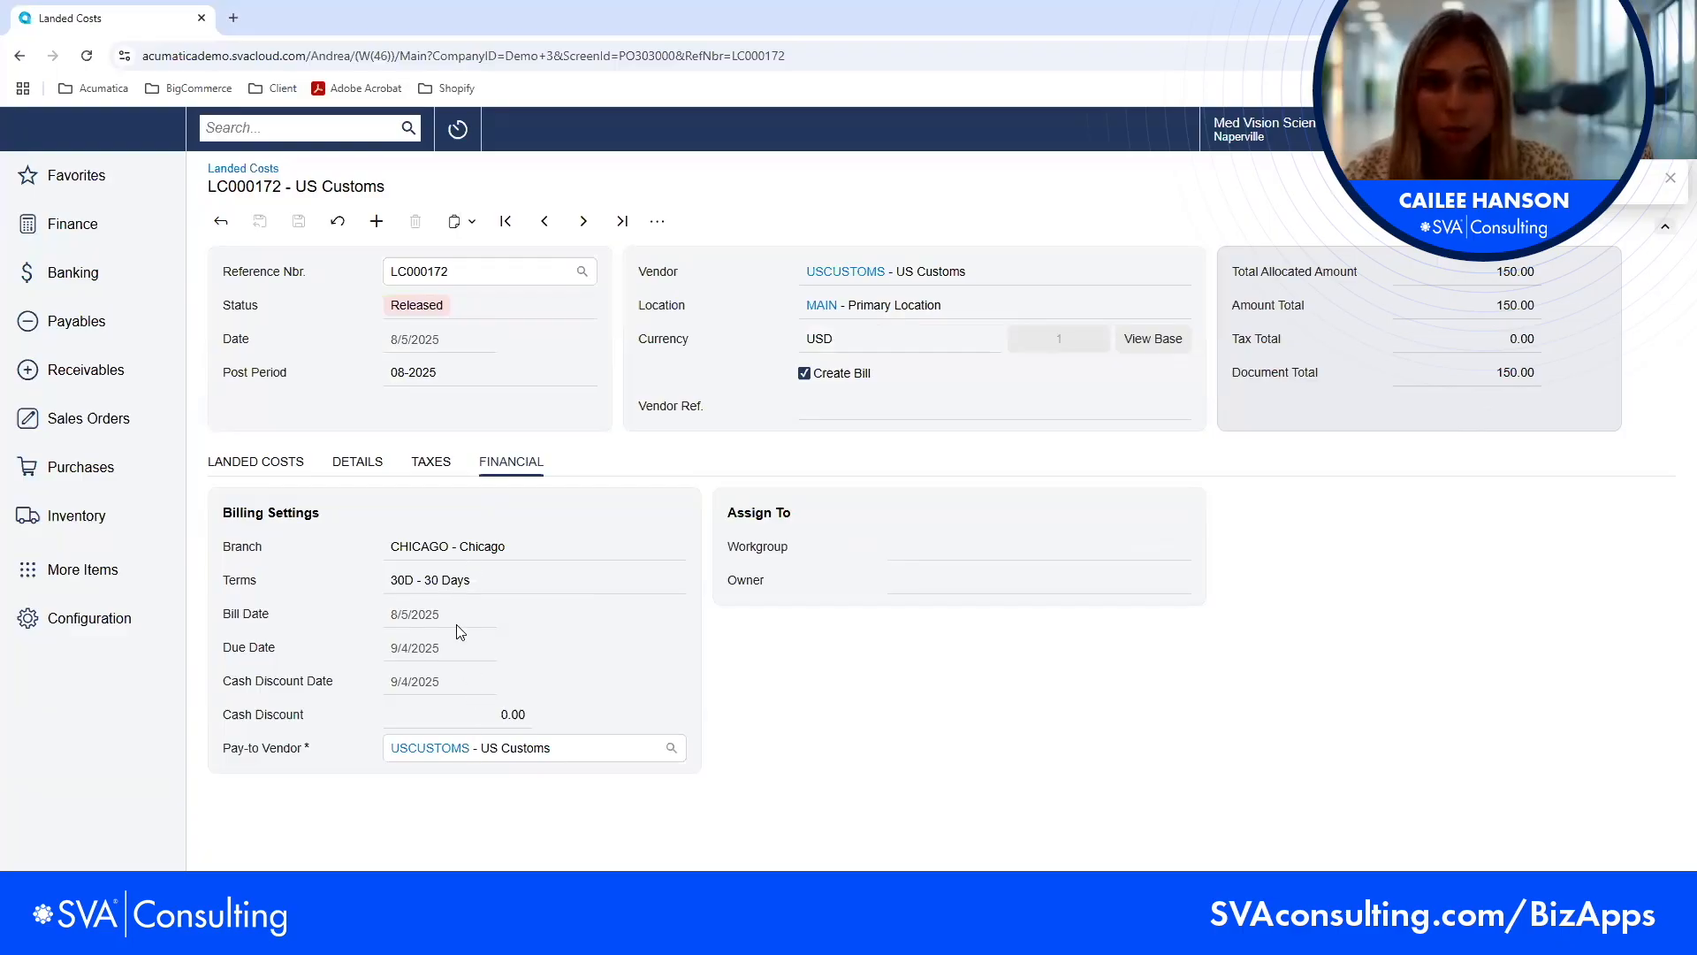
click(257, 461)
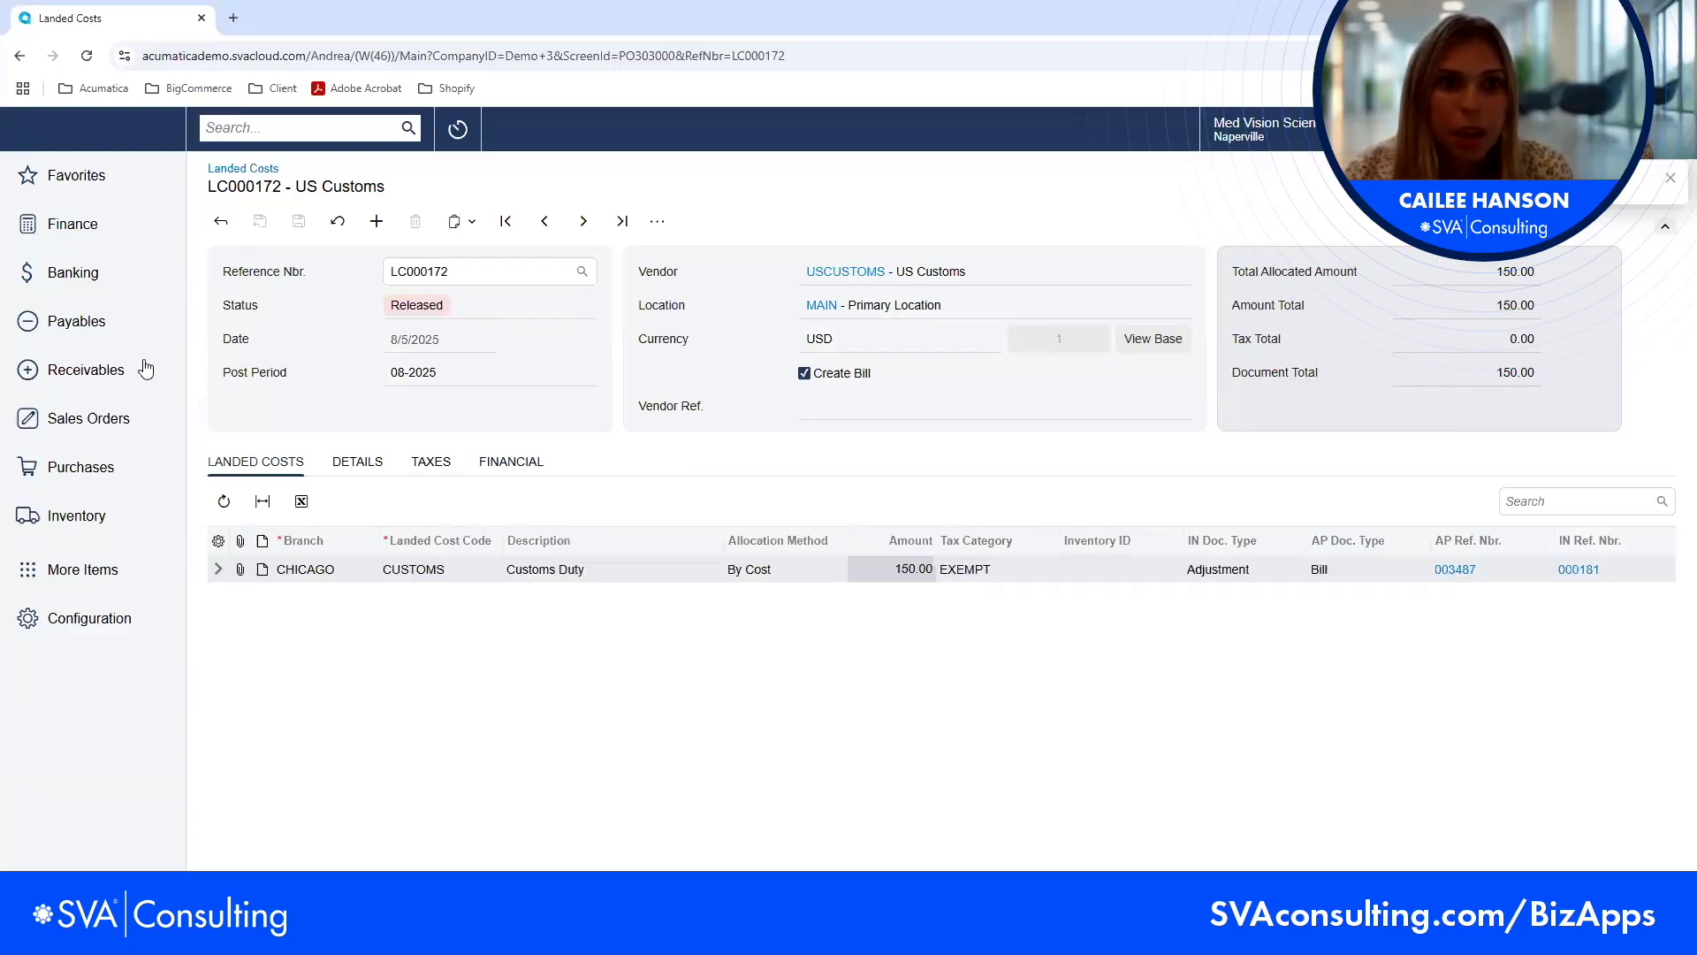
- Reopen the Alta Ace purchase order, check its history and prepayments, and open its linked purchase receipt in a maximized window
click(115, 475)
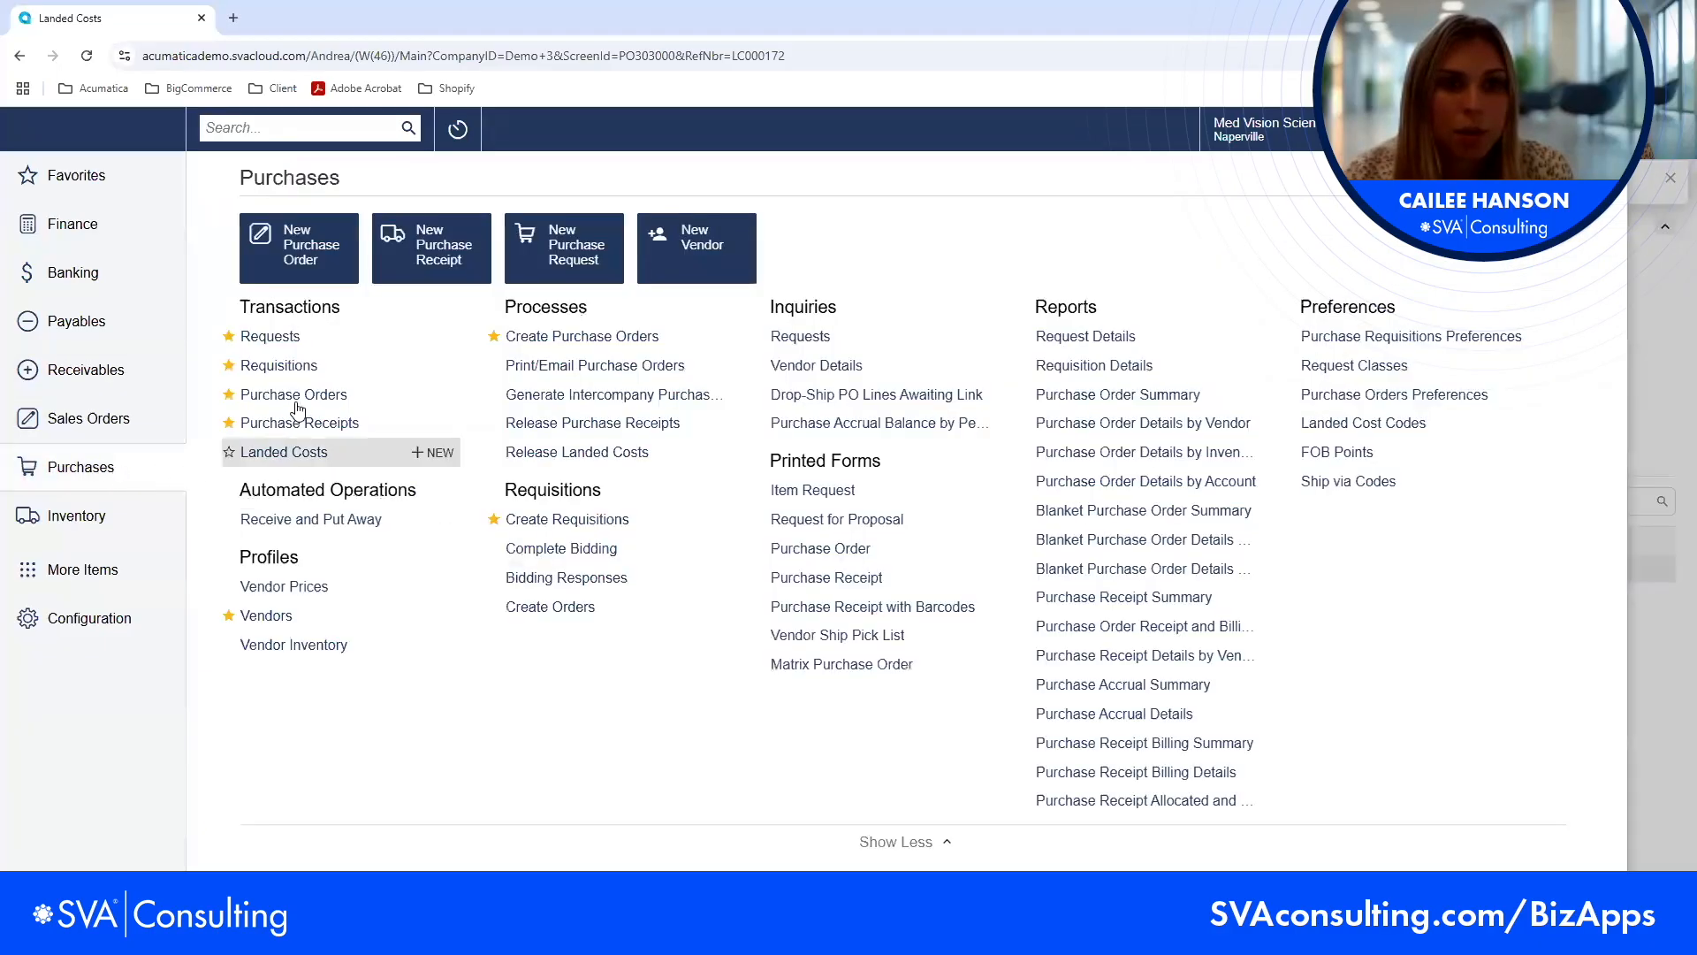
click(285, 447)
click(433, 340)
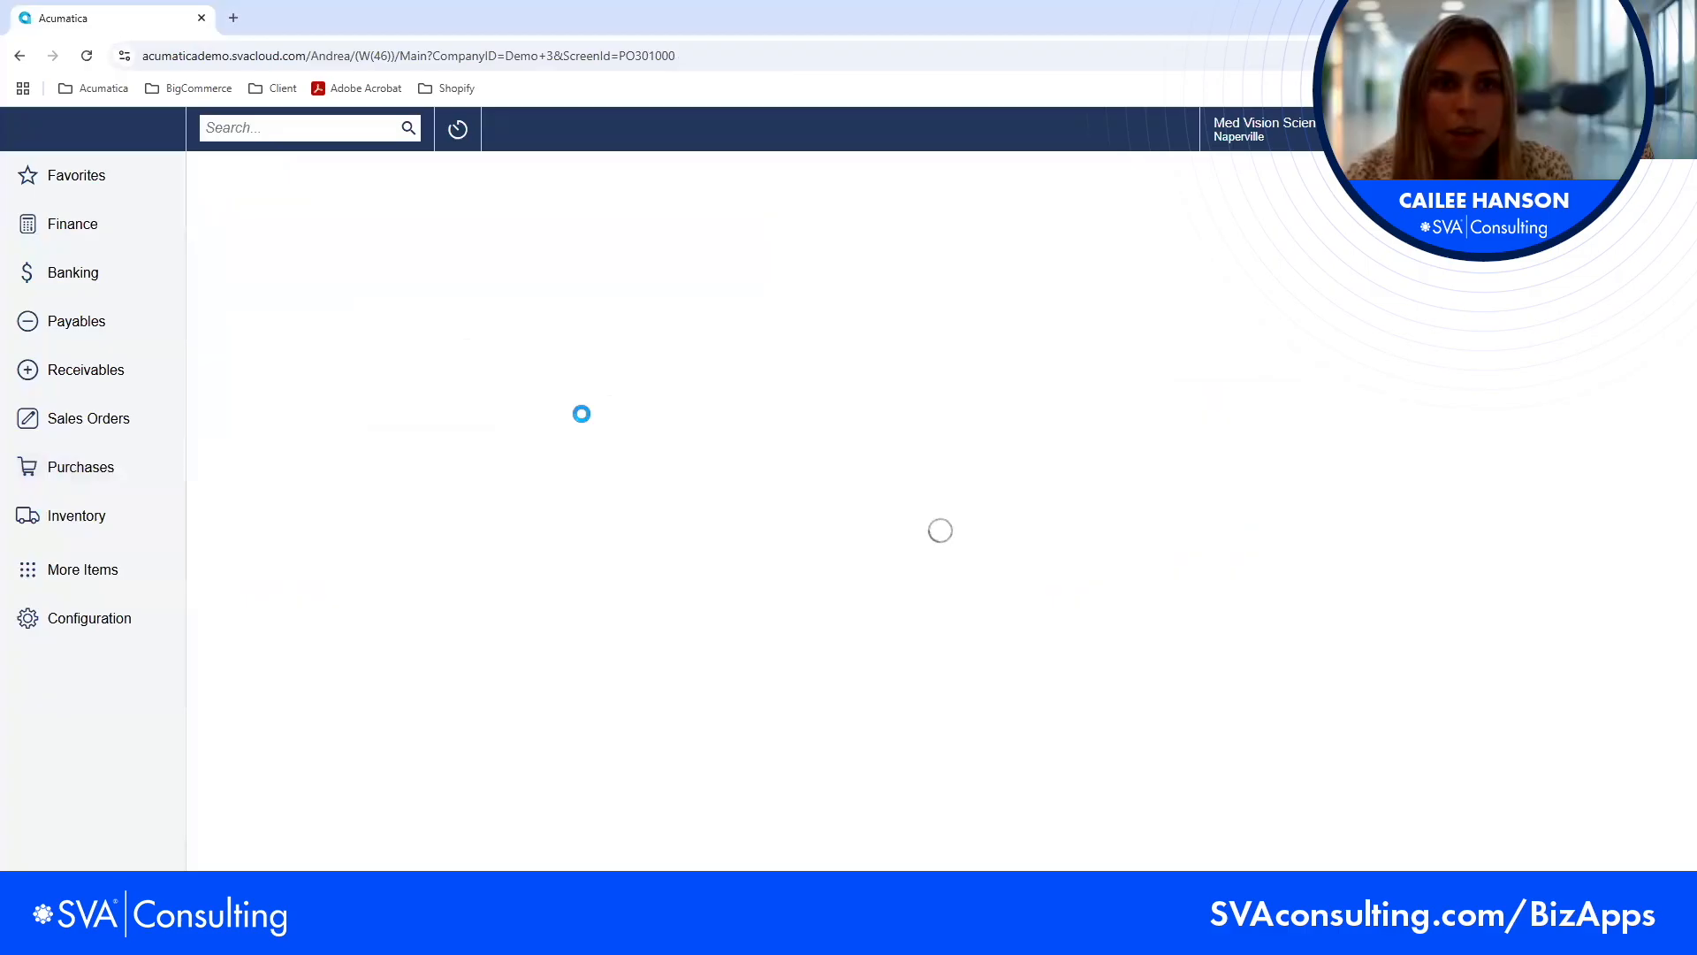
click(800, 523)
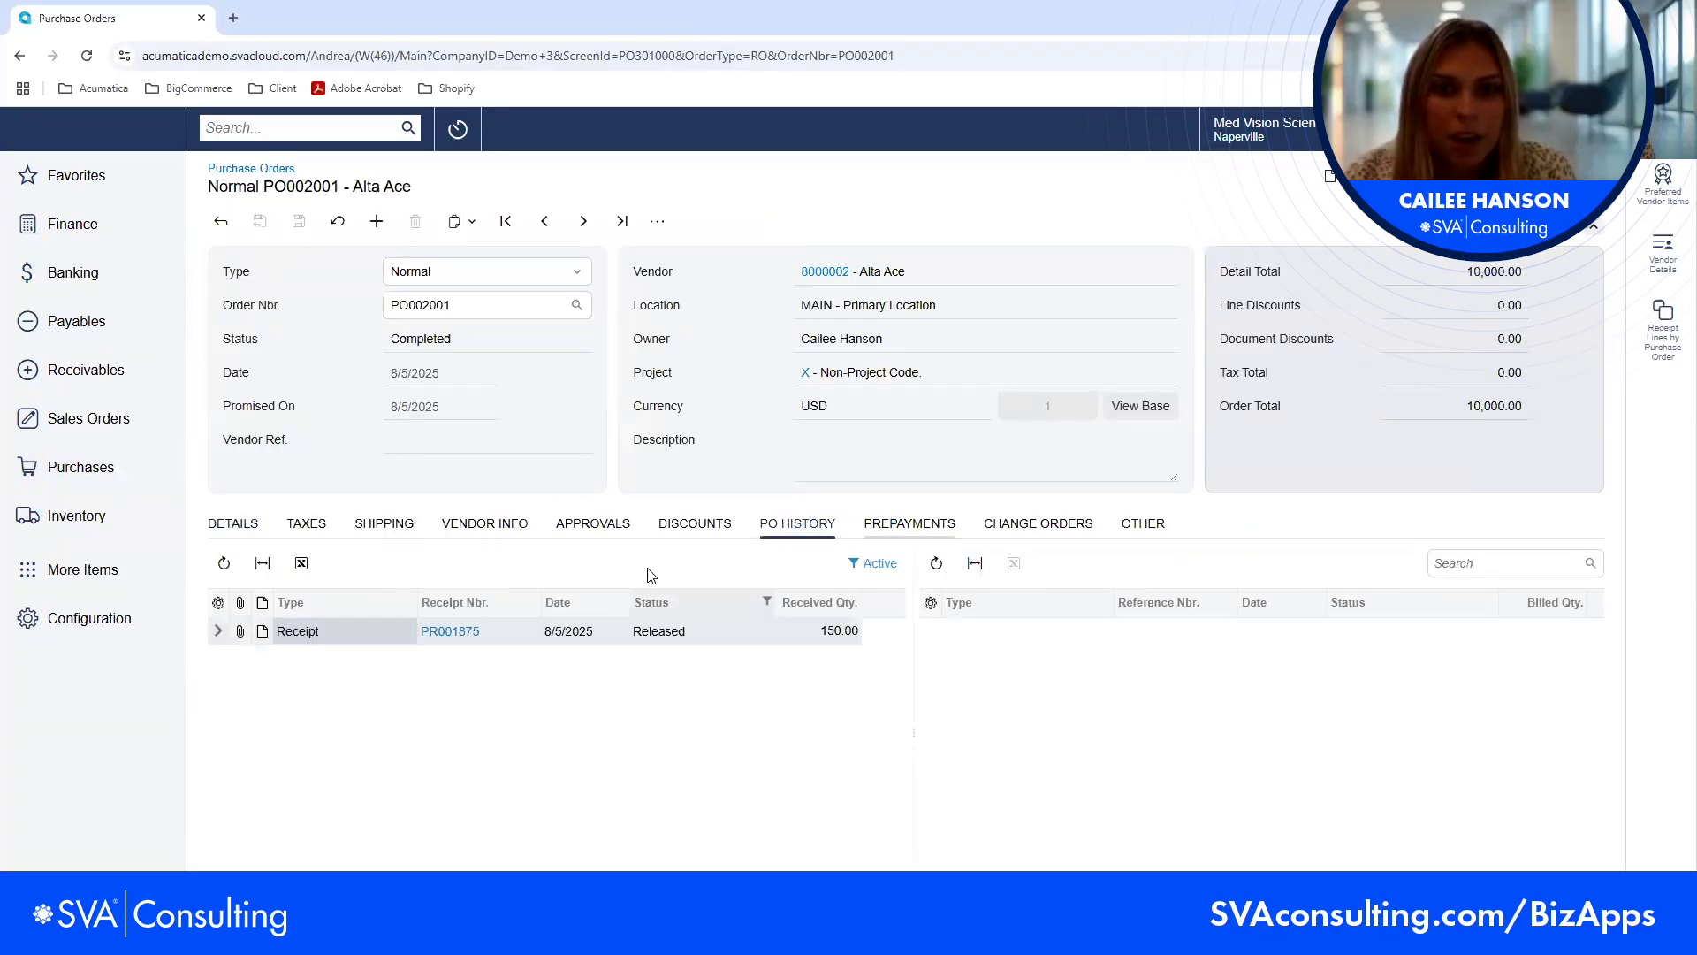
click(925, 523)
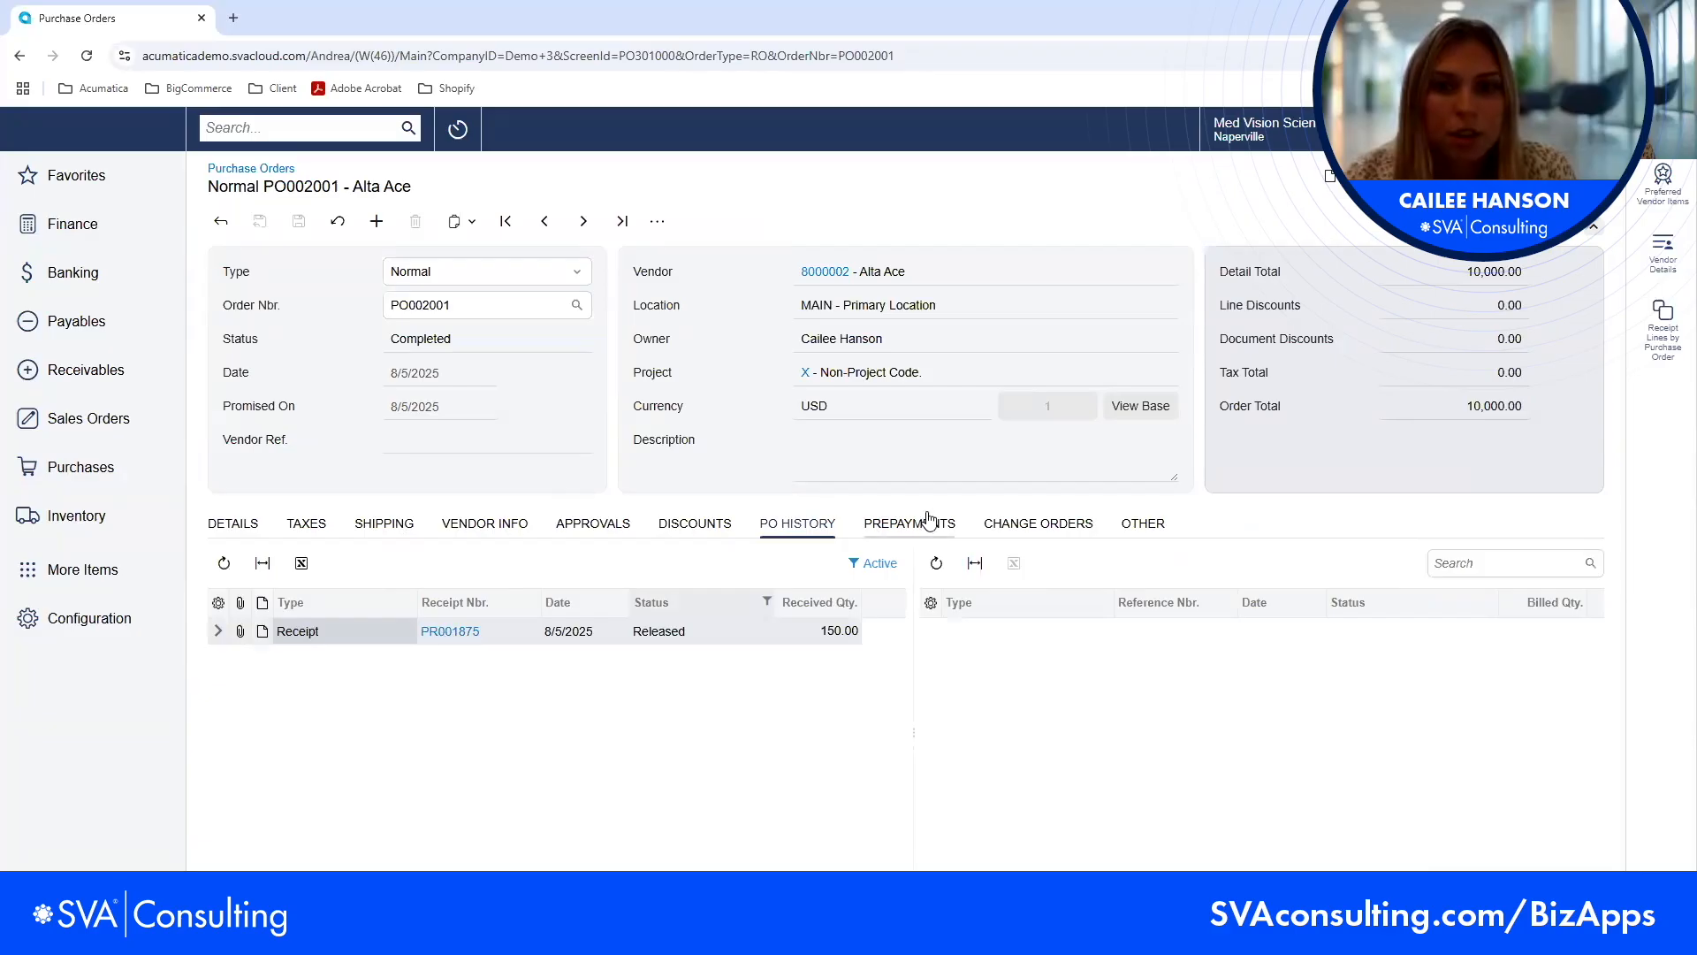
click(806, 525)
click(450, 631)
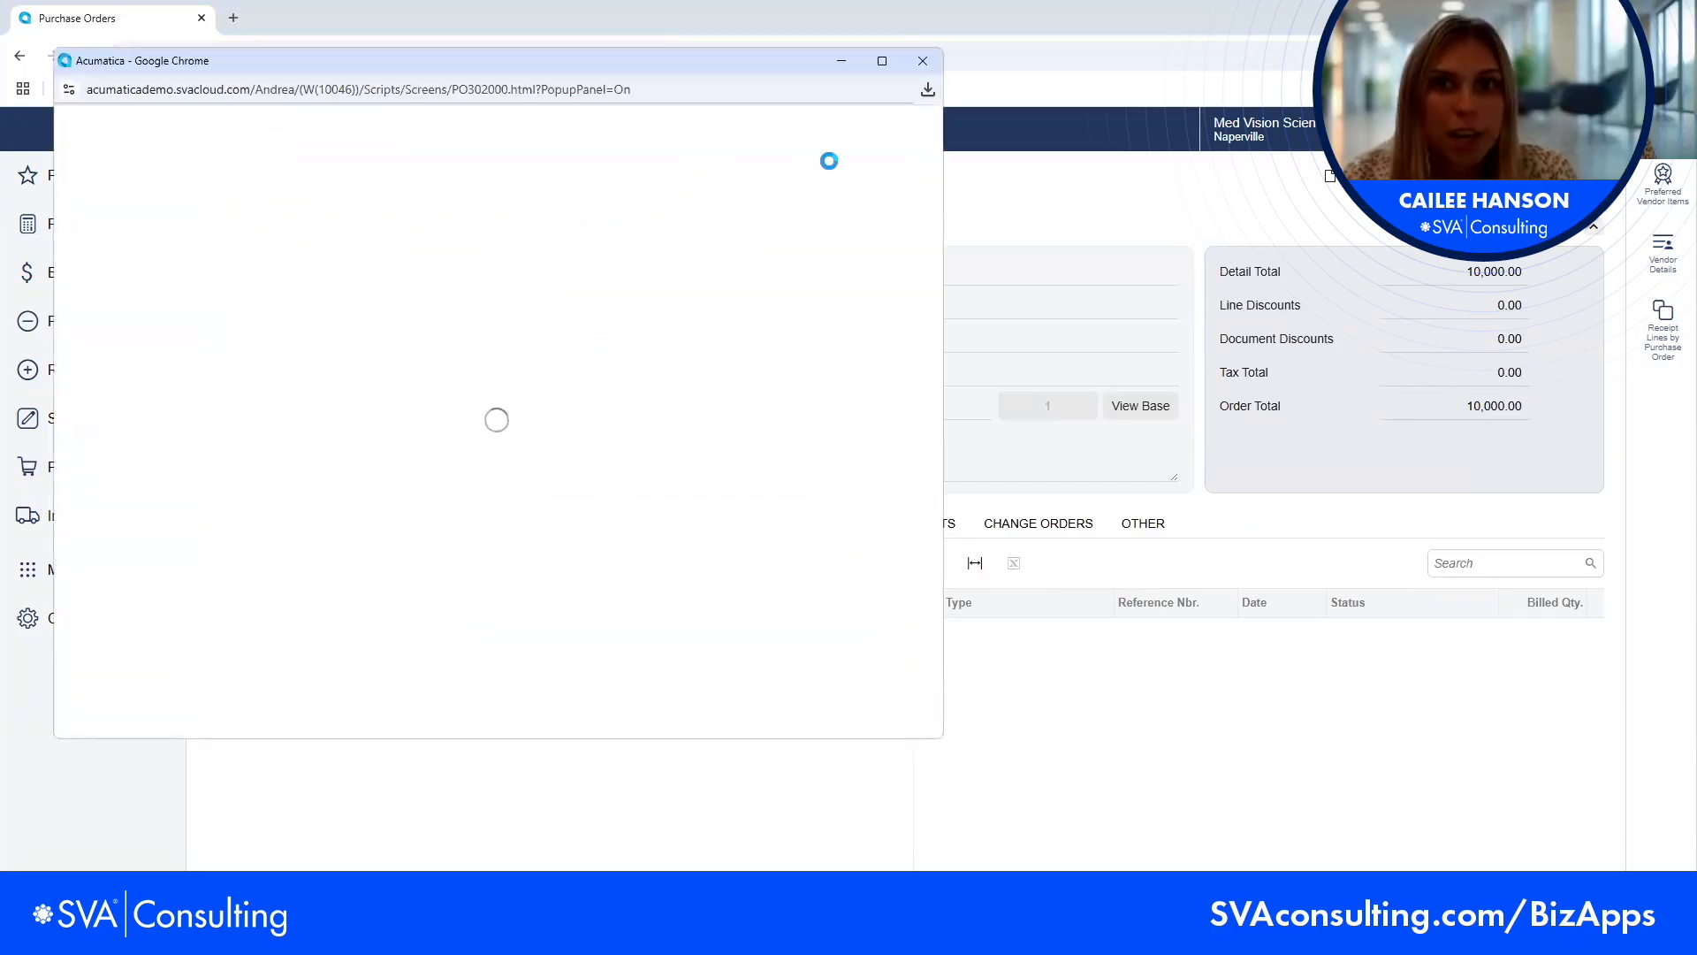
click(883, 61)
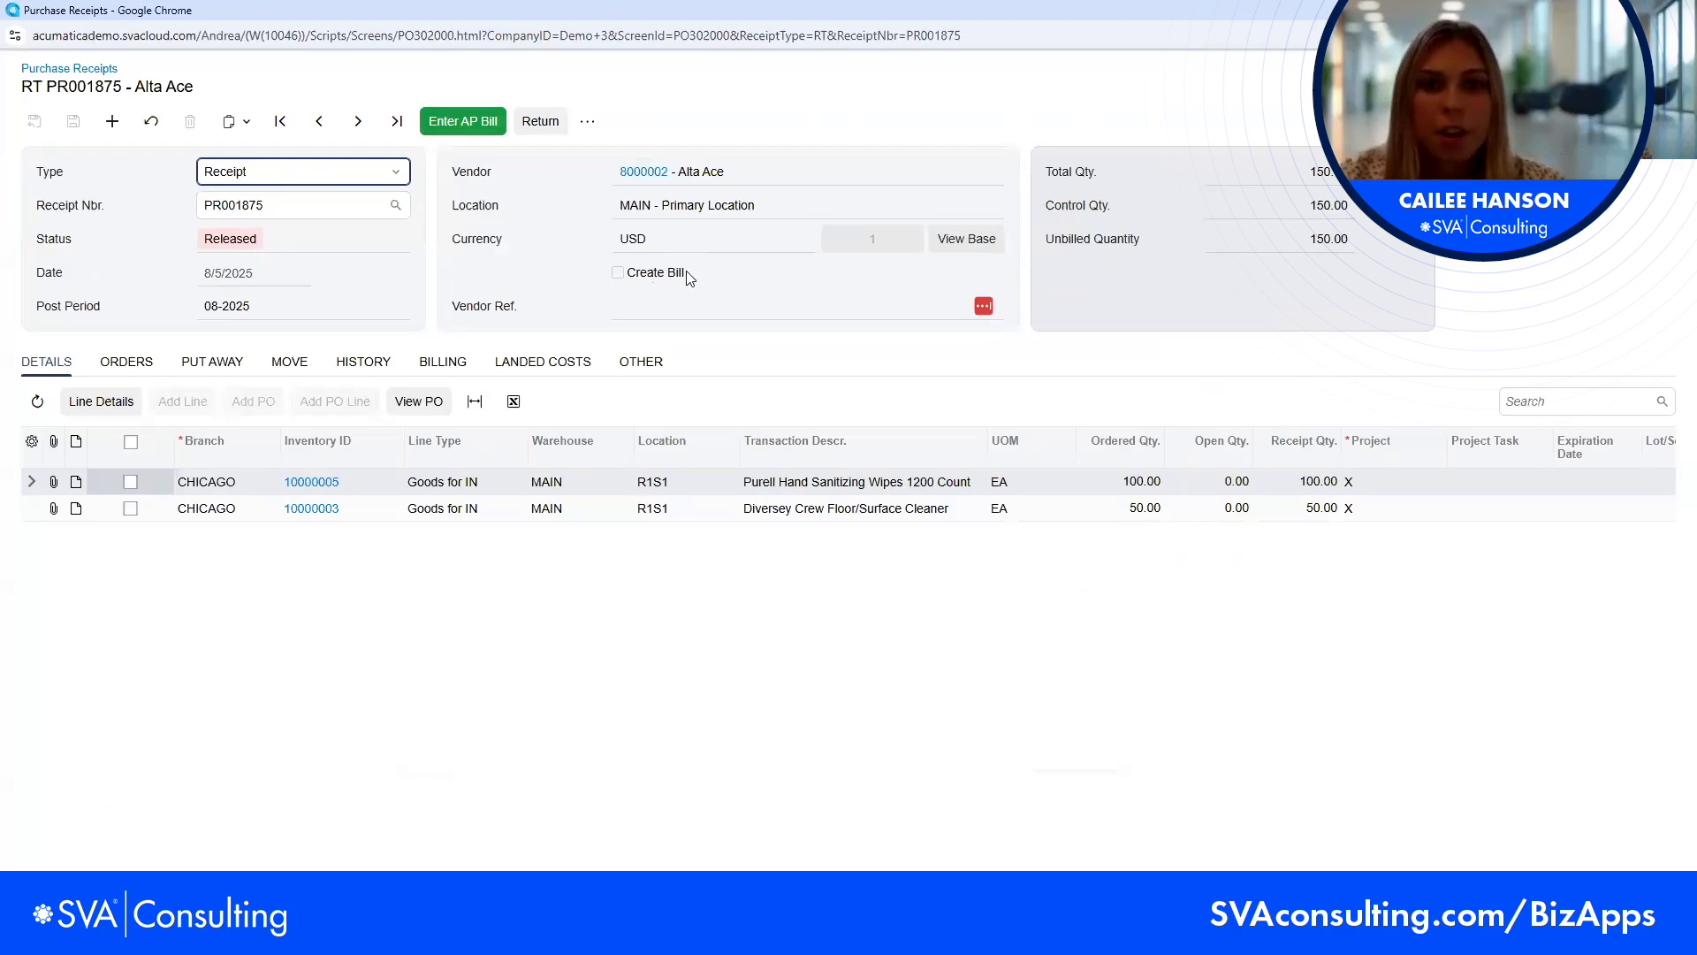
- Create an AP bill from the Alta Ace purchase receipt, take it off hold, and view its applications
click(478, 126)
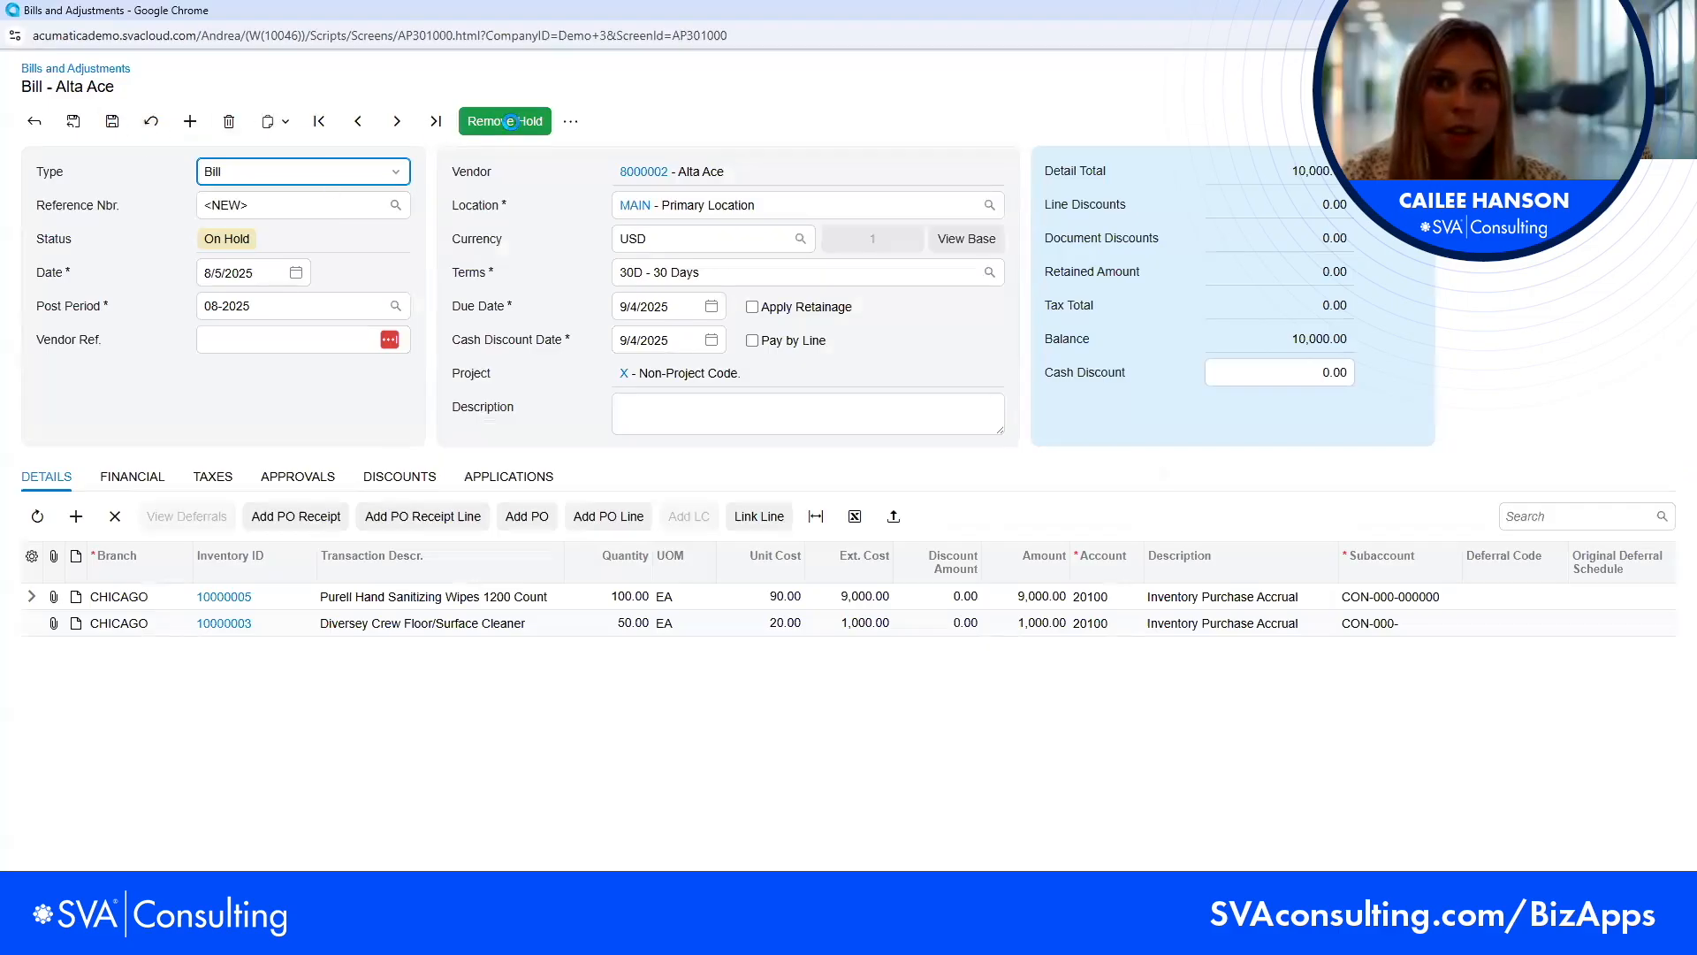
click(511, 121)
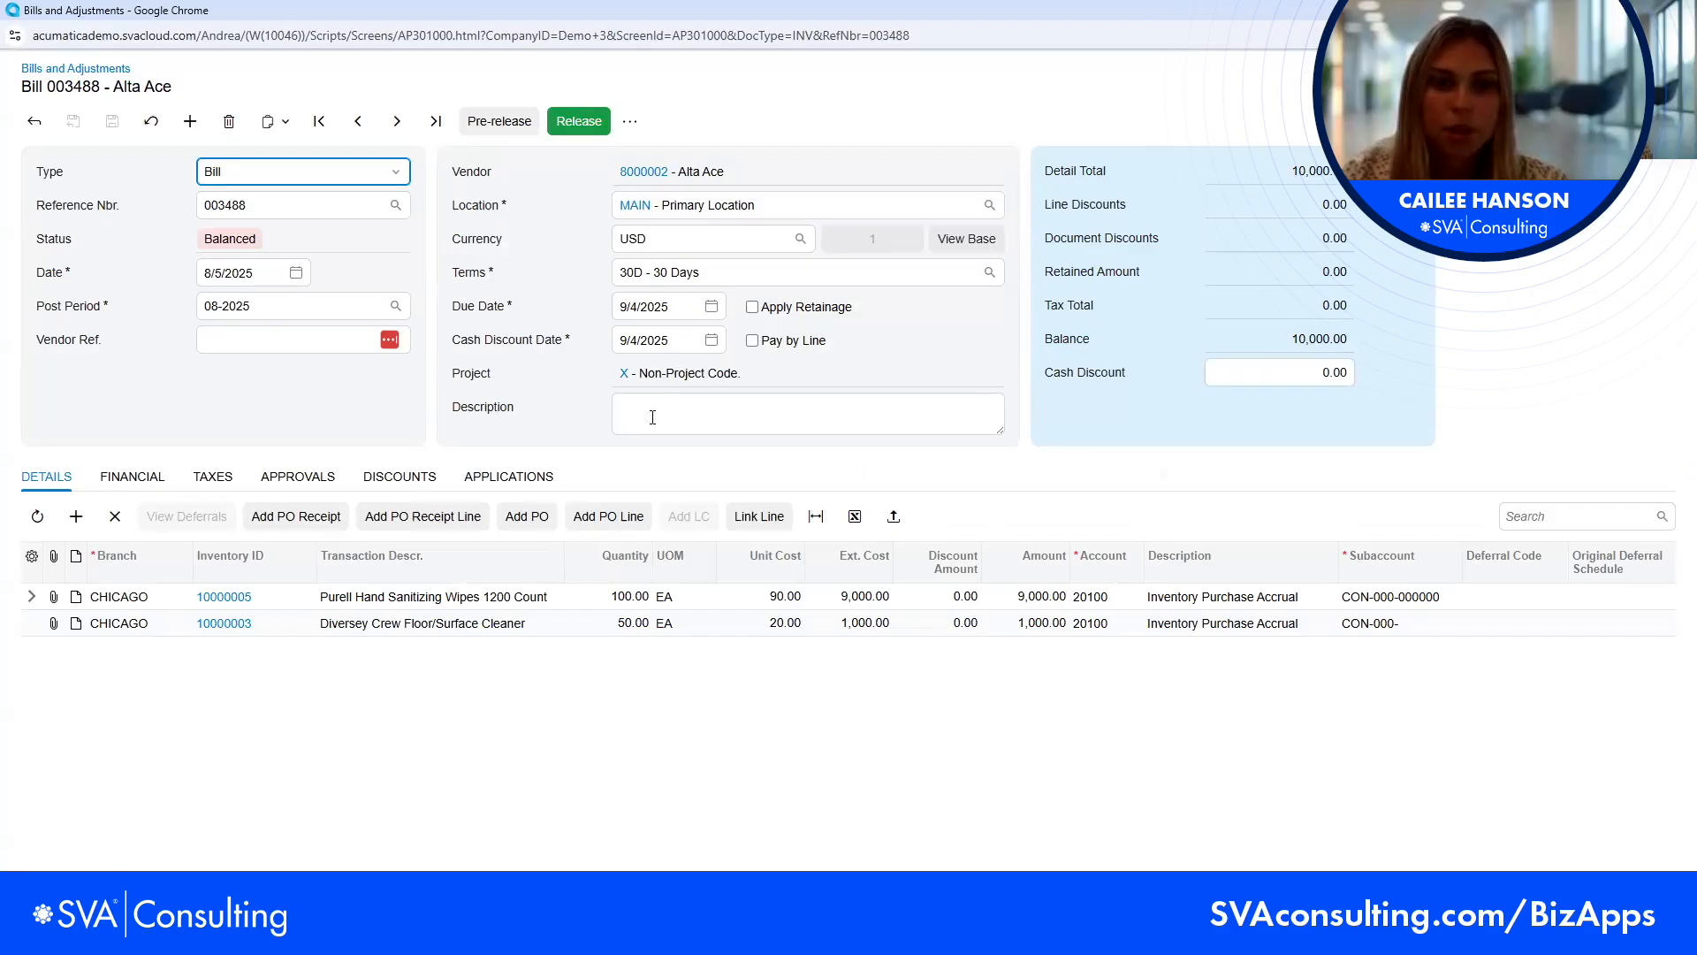
click(509, 475)
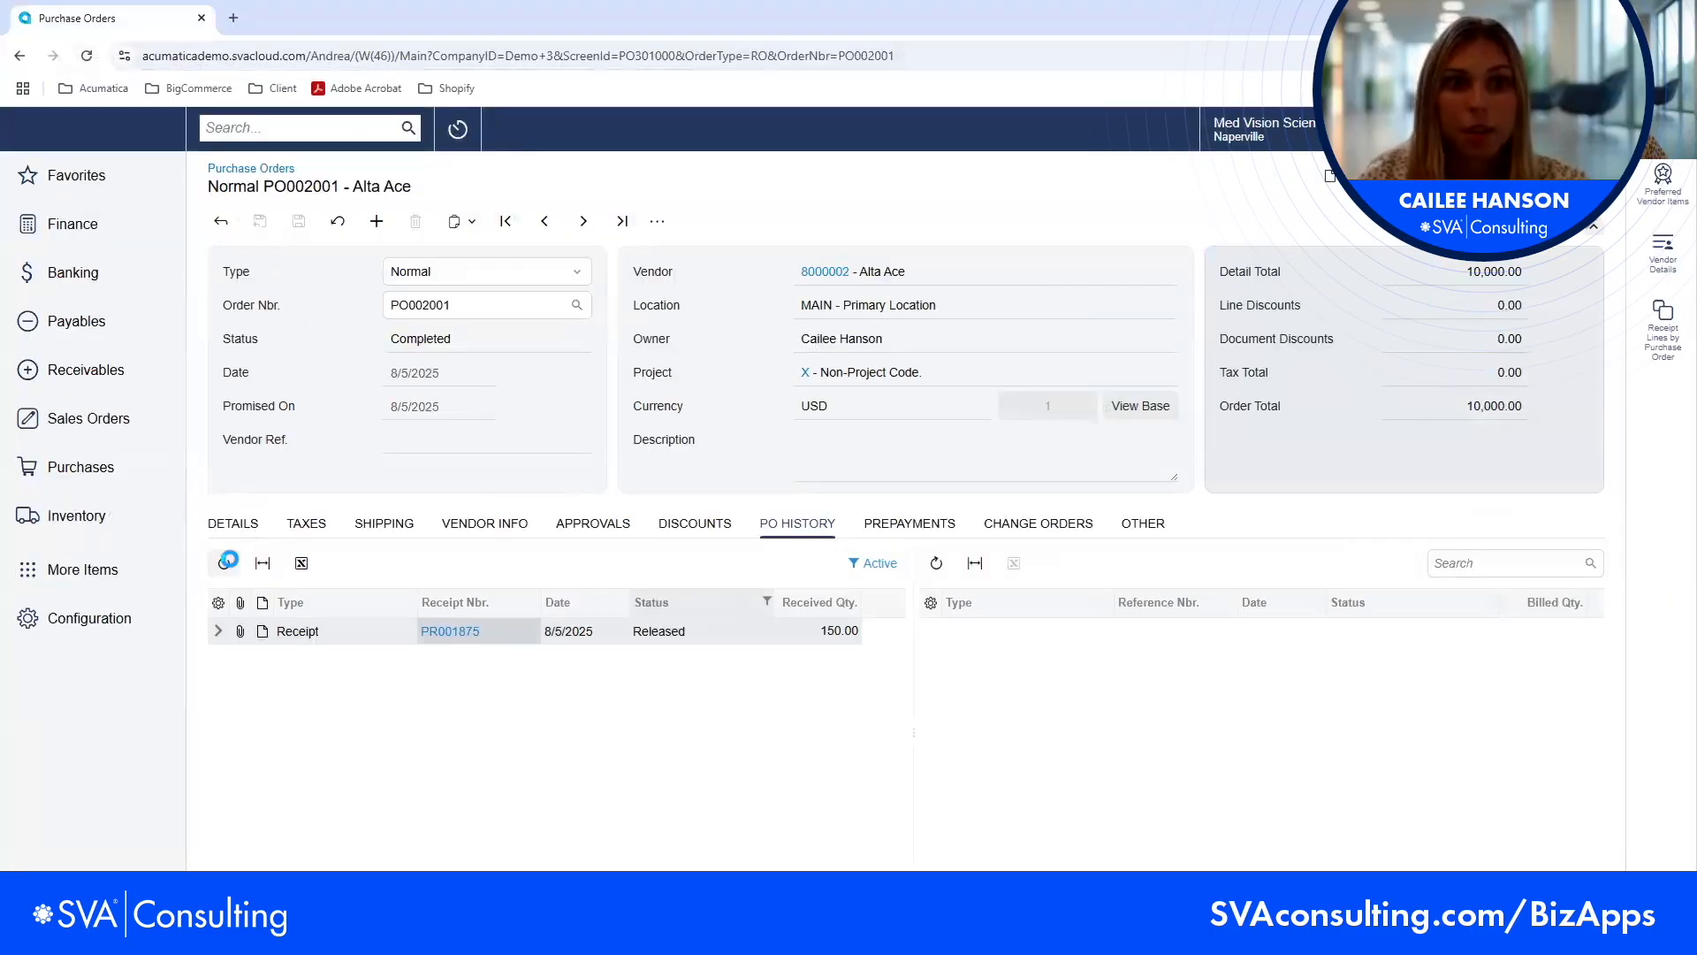
- Refresh the receipt and bill lists in the Alta Ace purchase order's history
click(225, 562)
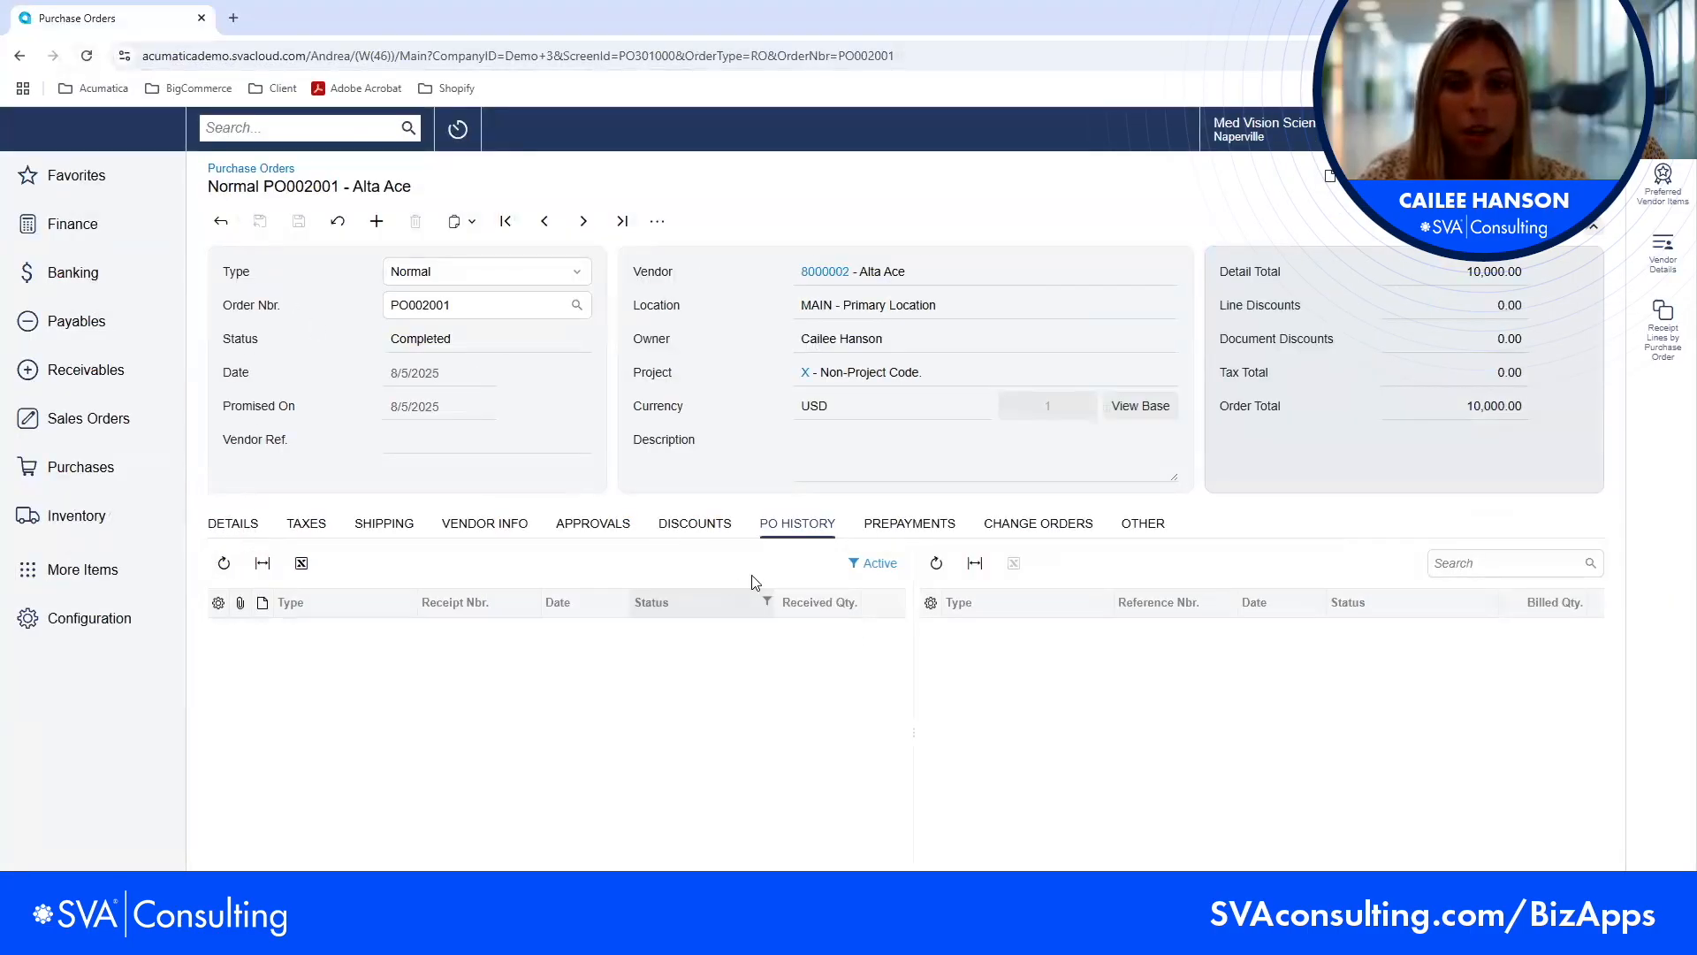
click(937, 565)
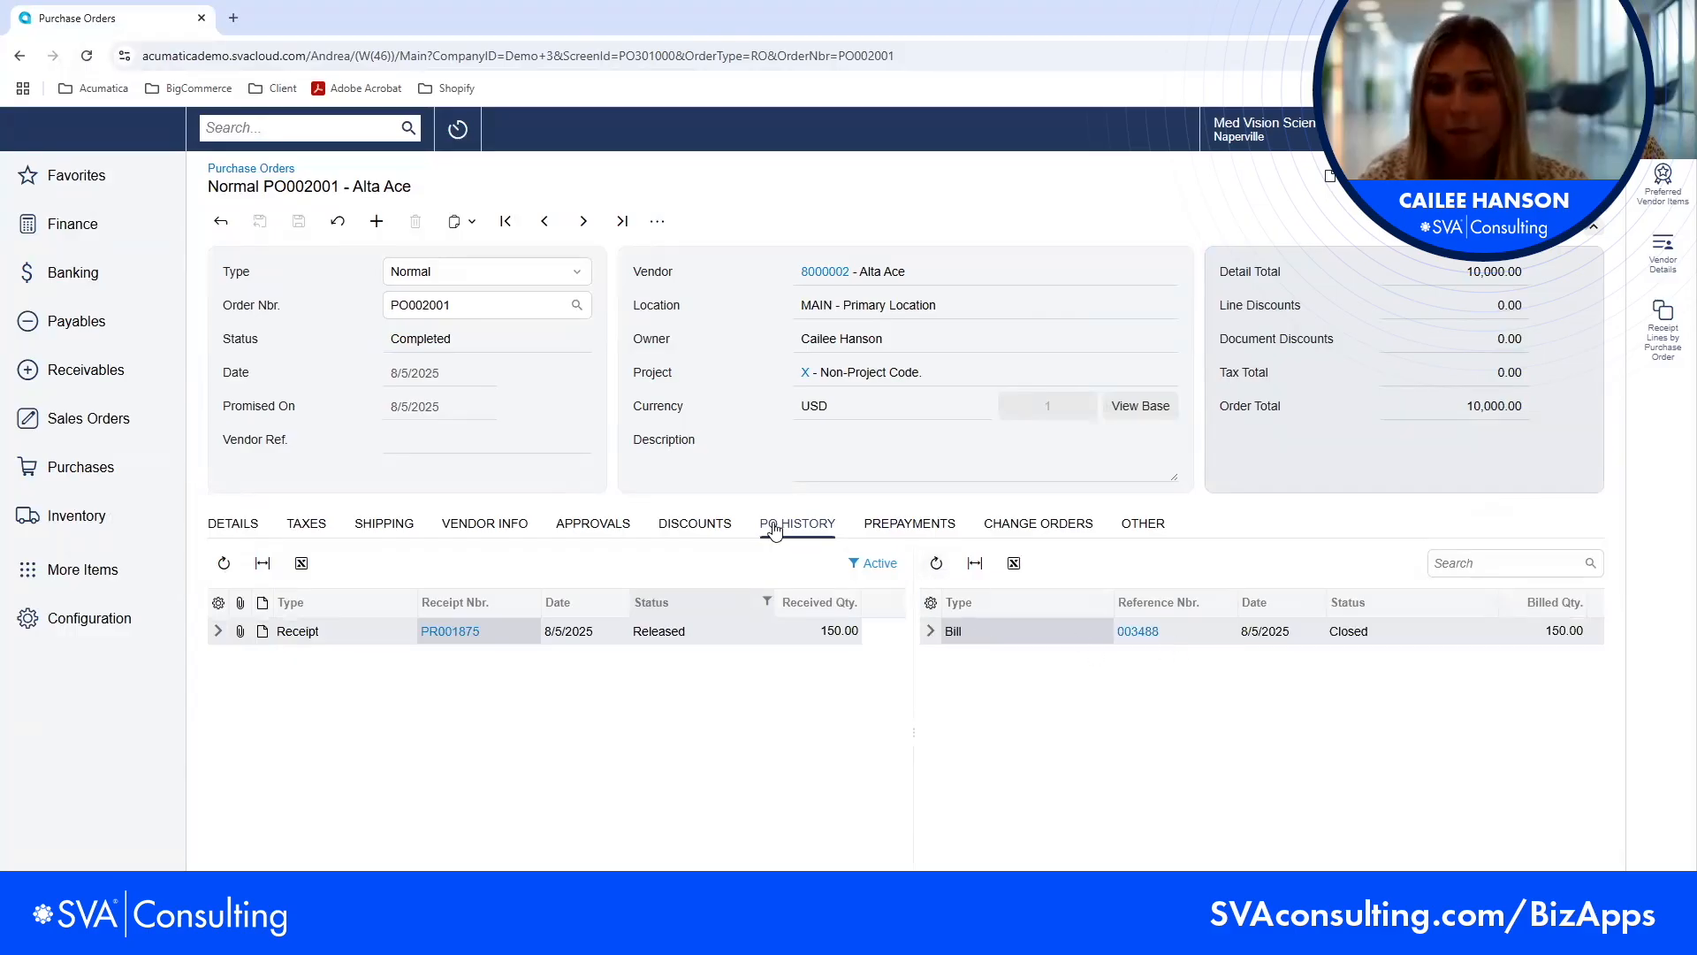